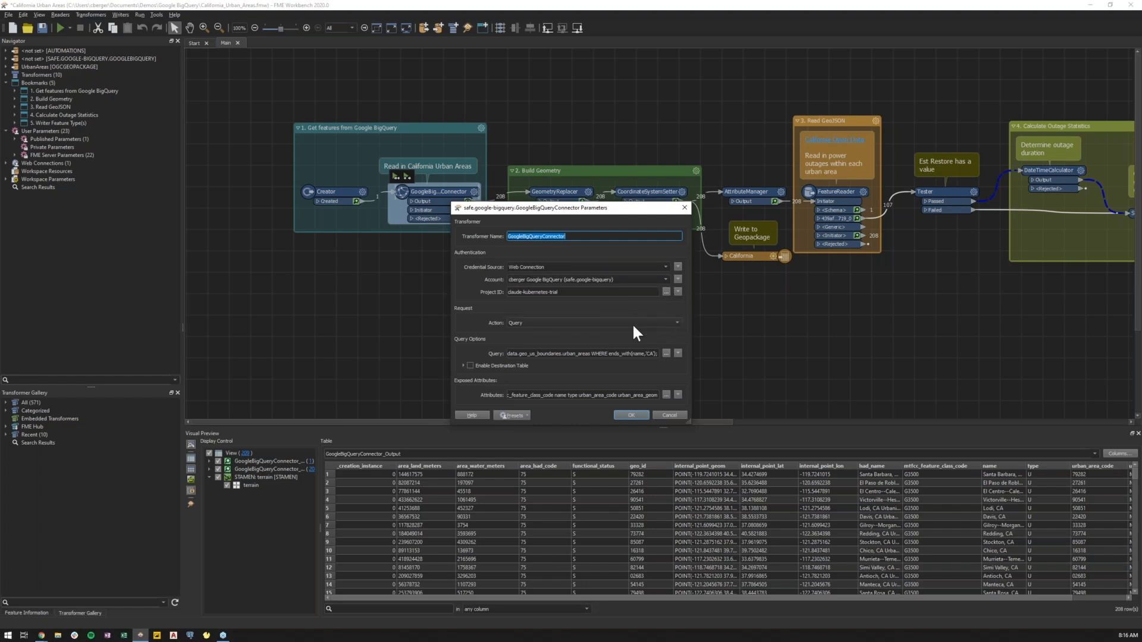
# Open the GoogleBigQueryConnector's query in the query editor to read the SQL, then close the editor.
pyautogui.click(666, 353)
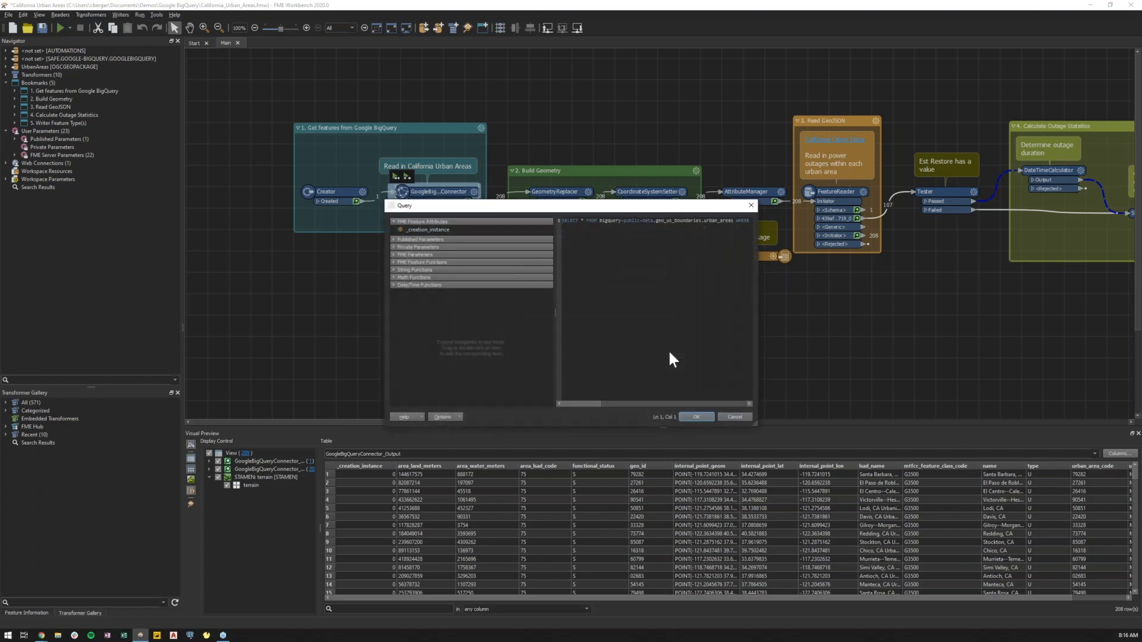
pyautogui.moveTo(754, 423); pyautogui.dragTo(895, 436)
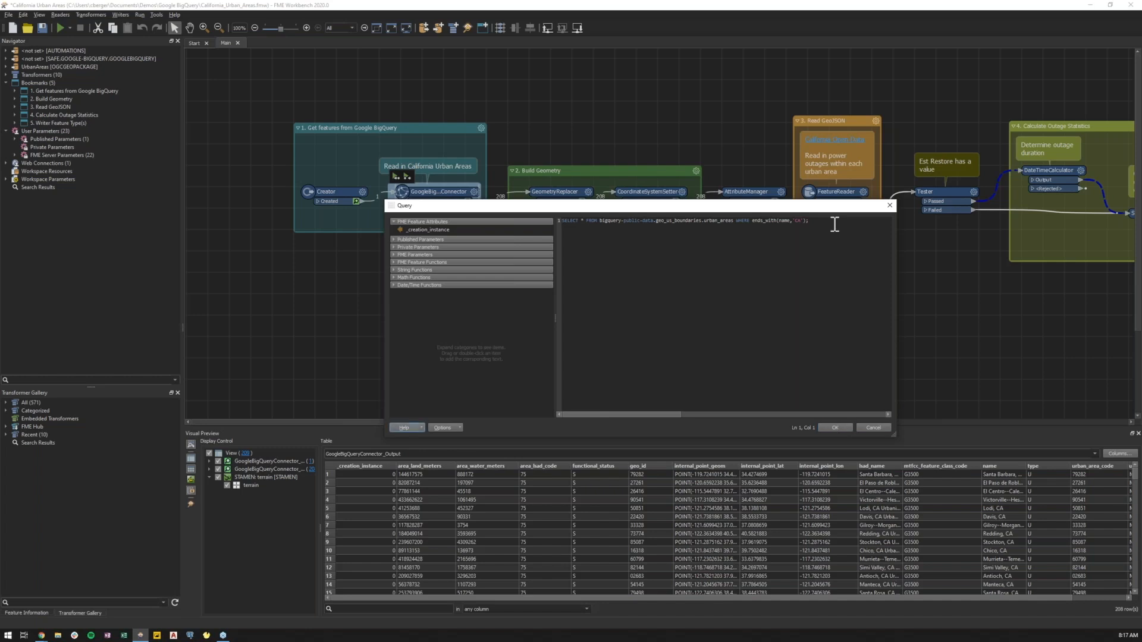
pyautogui.click(889, 205)
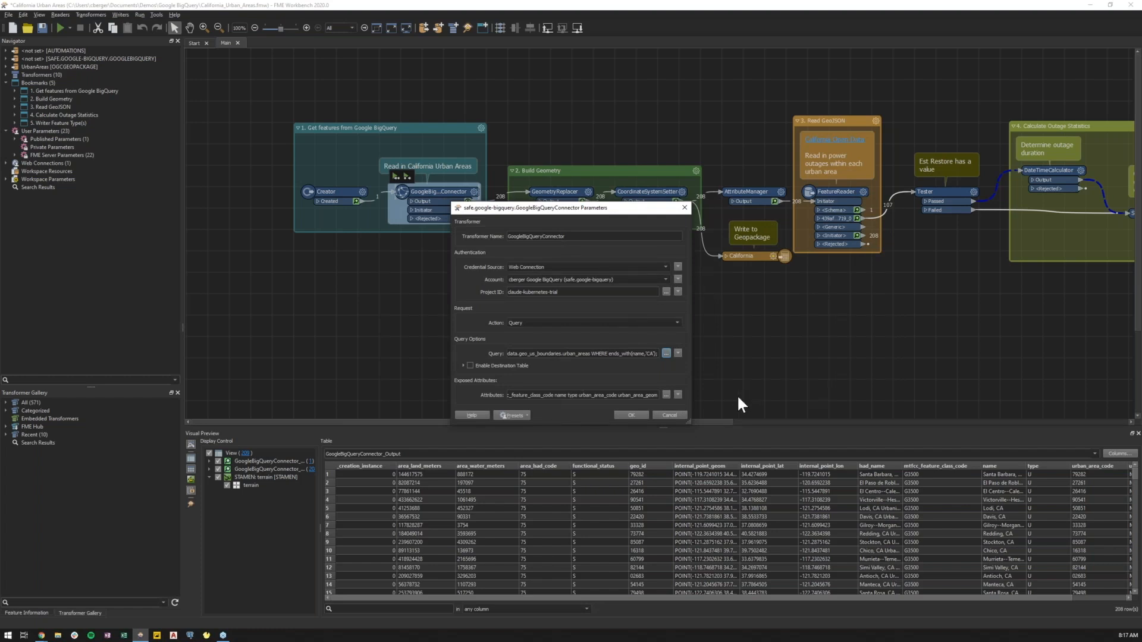
# Review the connector's list of exposed attributes, then close the GoogleBigQueryConnector parameters.
pyautogui.click(667, 393)
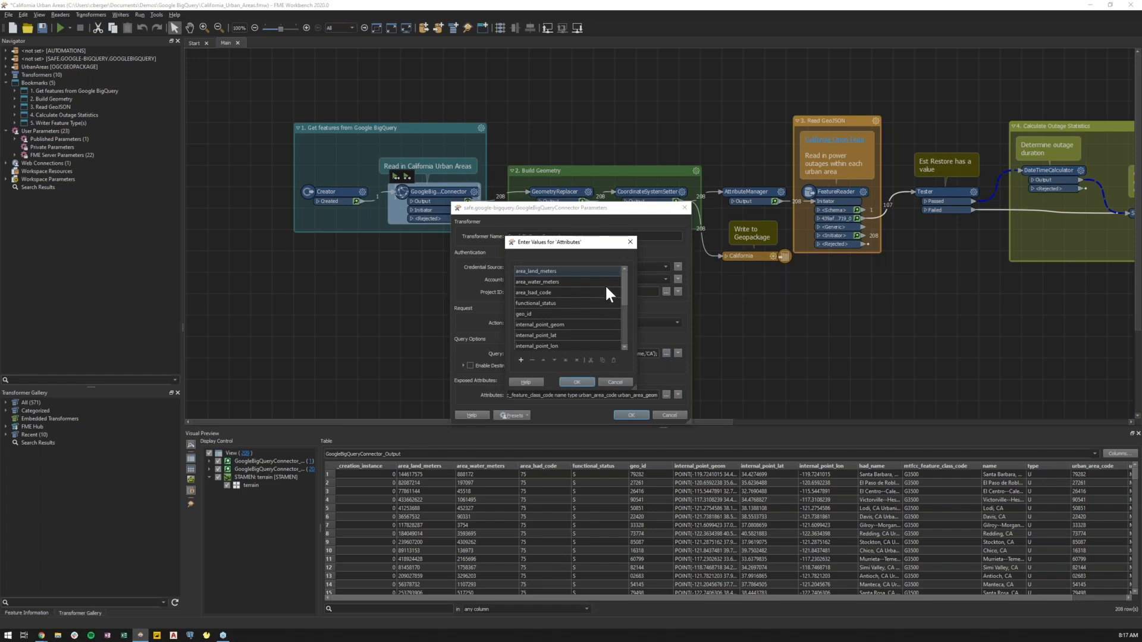
pyautogui.scroll(-3, 606, 286)
pyautogui.scroll(3, 617, 345)
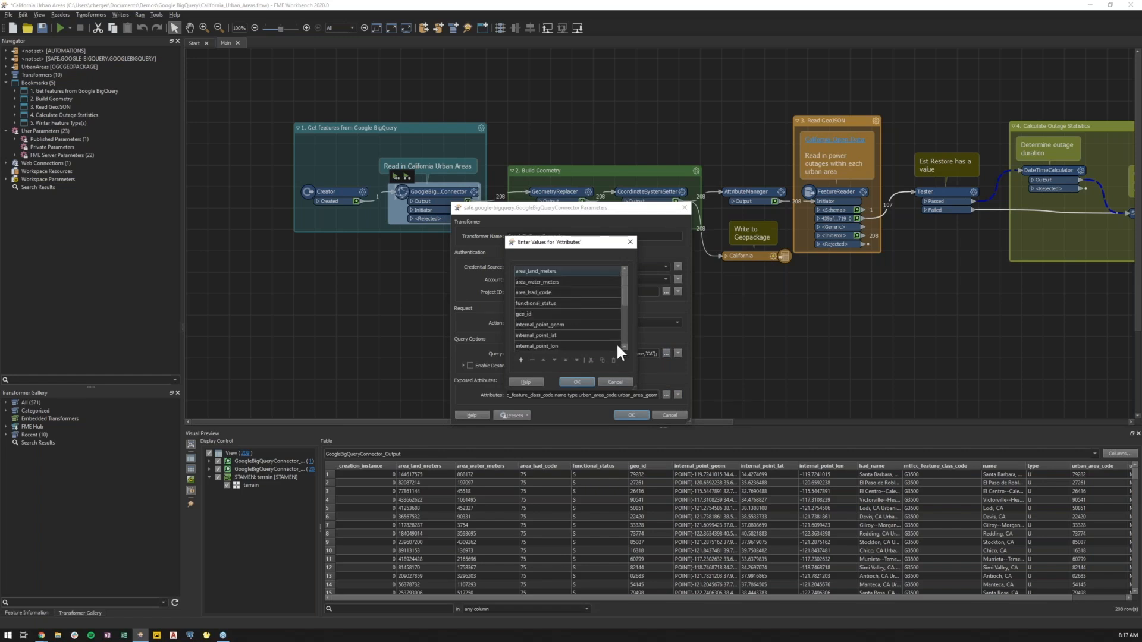
pyautogui.click(588, 380)
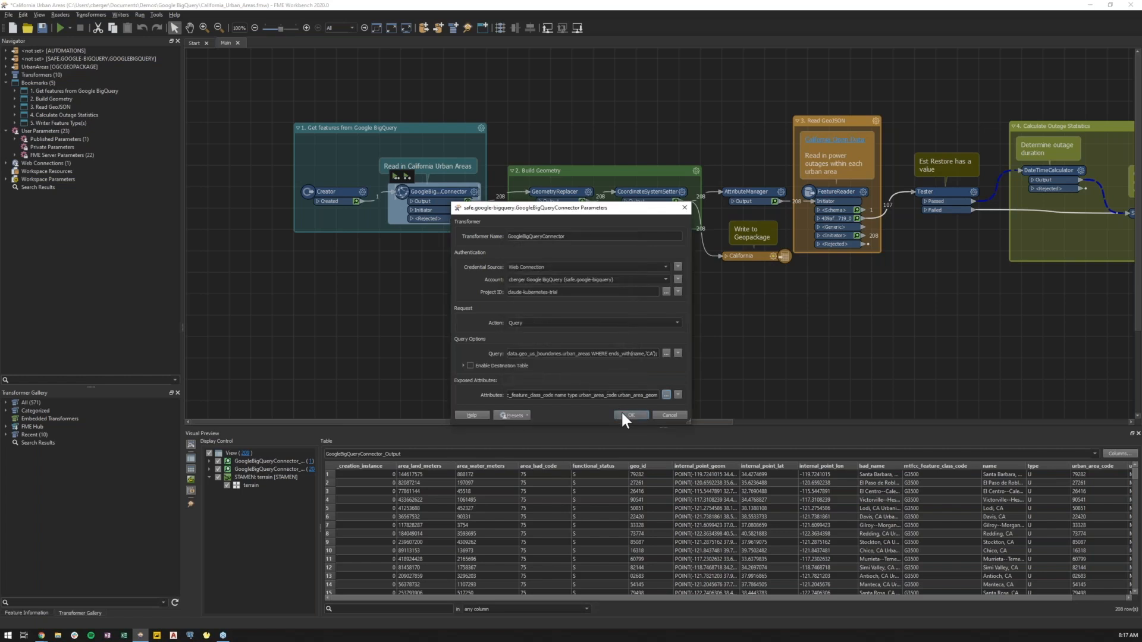
pyautogui.click(622, 415)
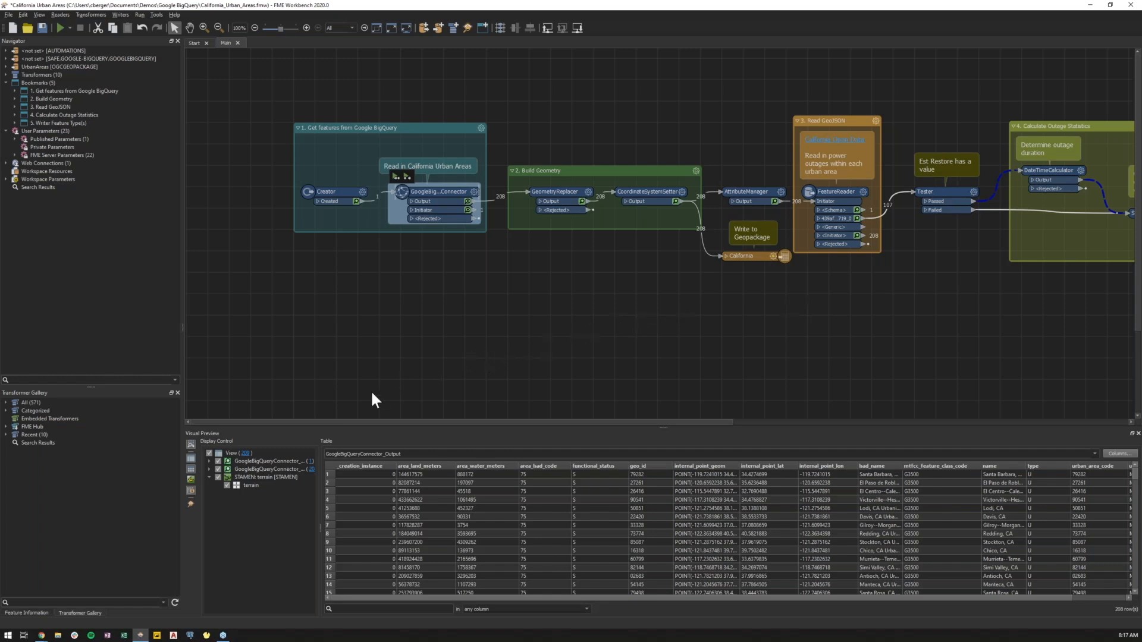
# Switch to the browser's BigQuery console and examine the urban_areas table's schema and preview columns.
pyautogui.moveTo(39, 637)
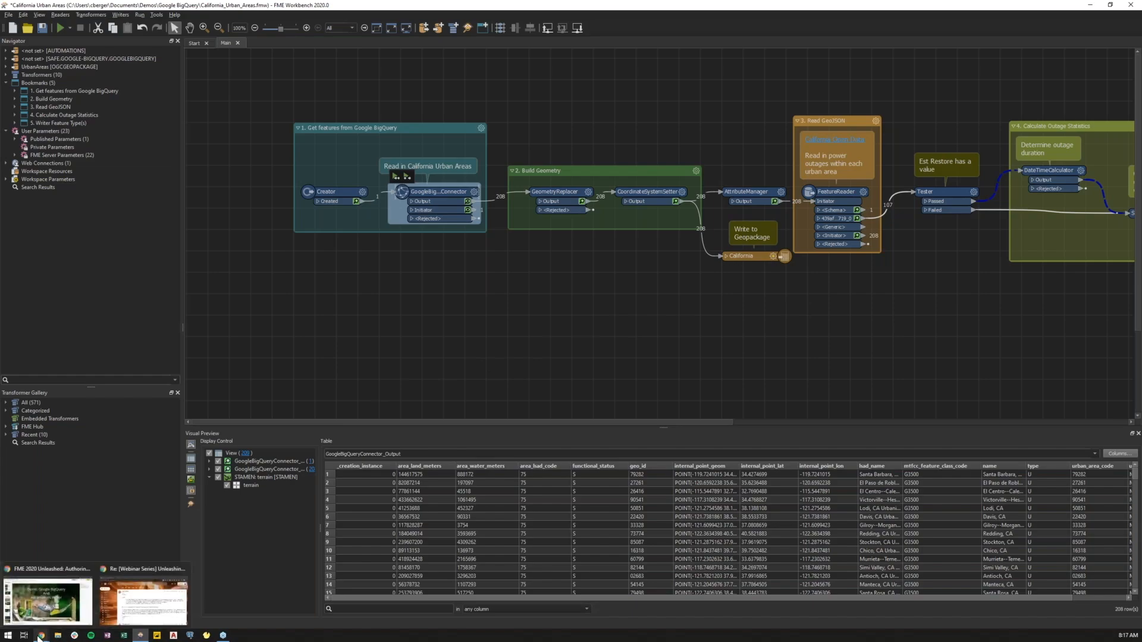
pyautogui.click(47, 621)
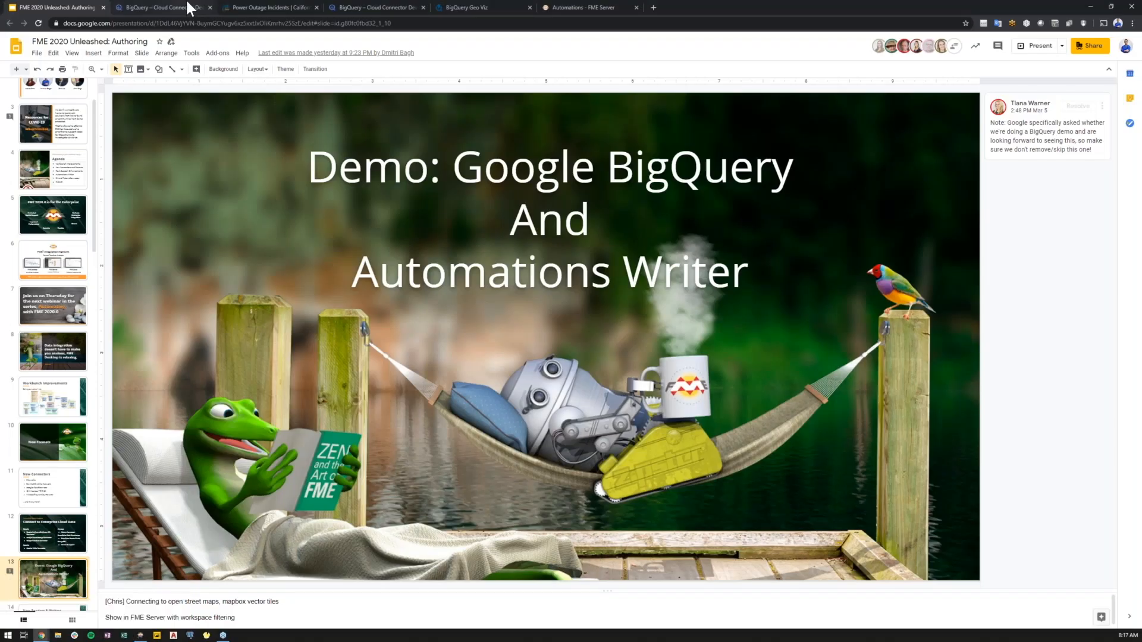
pyautogui.click(187, 2)
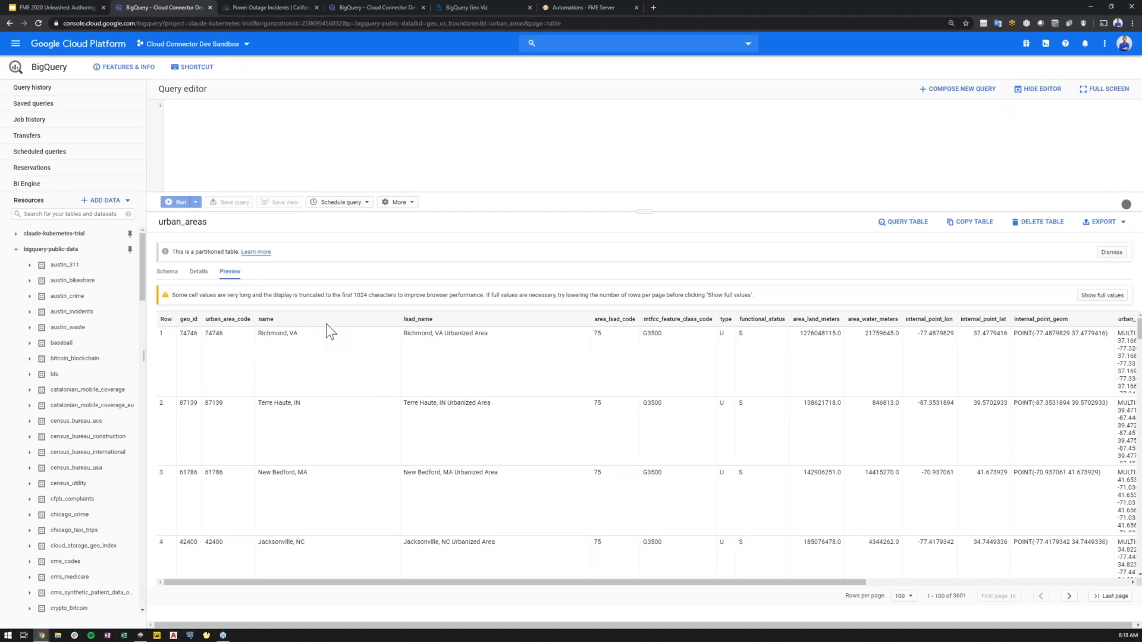
pyautogui.click(175, 276)
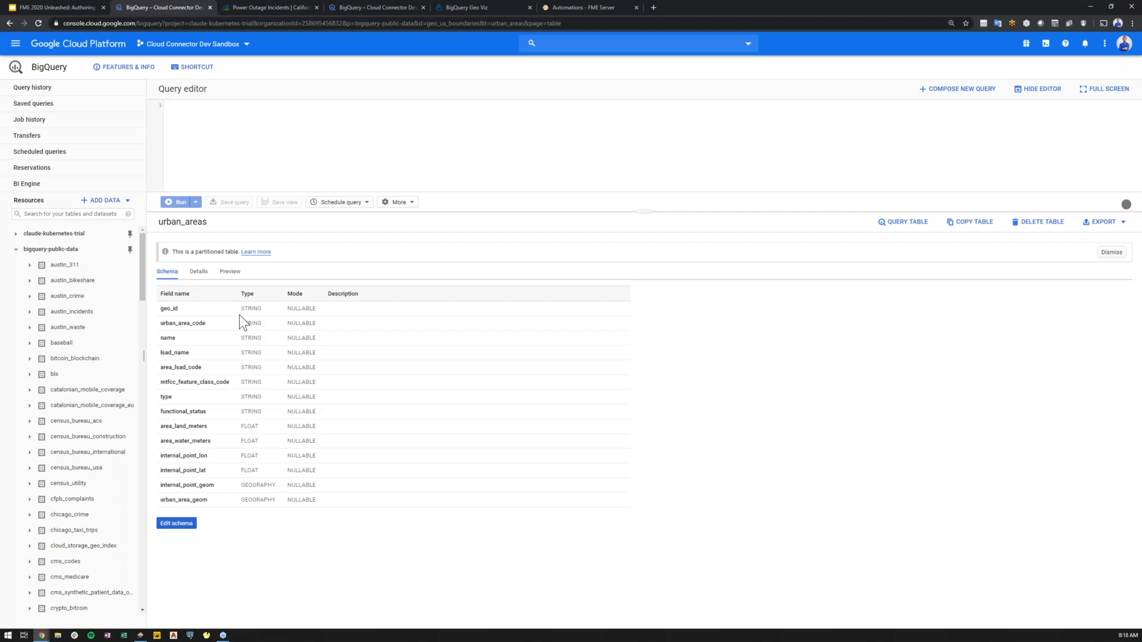
pyautogui.click(231, 273)
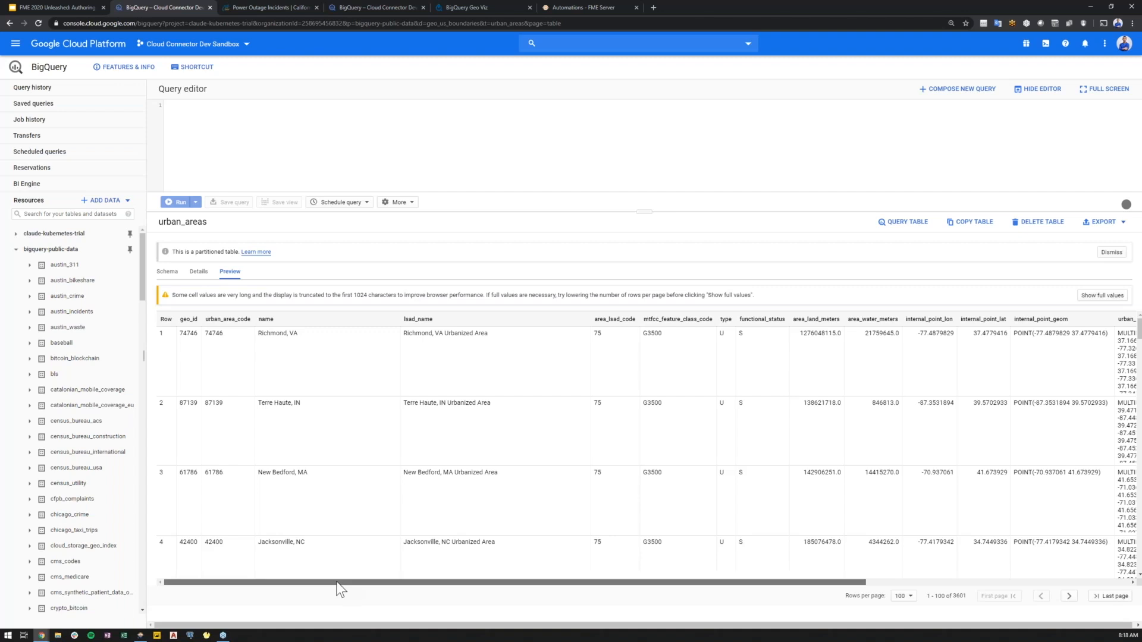
pyautogui.moveTo(341, 583); pyautogui.dragTo(345, 582)
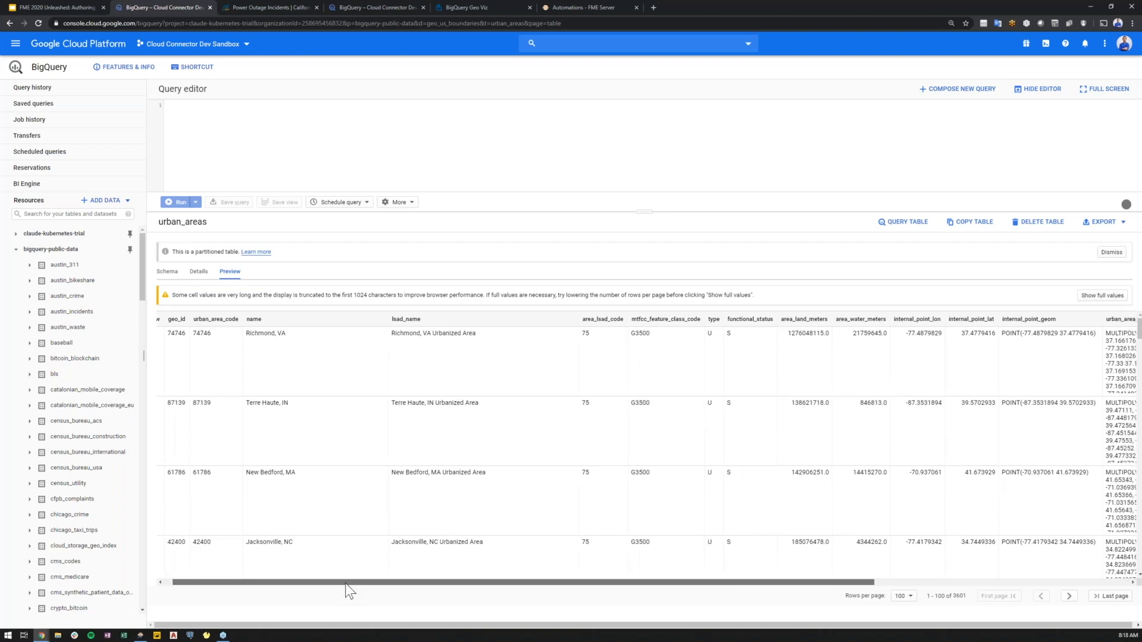
pyautogui.moveTo(346, 584); pyautogui.dragTo(630, 593)
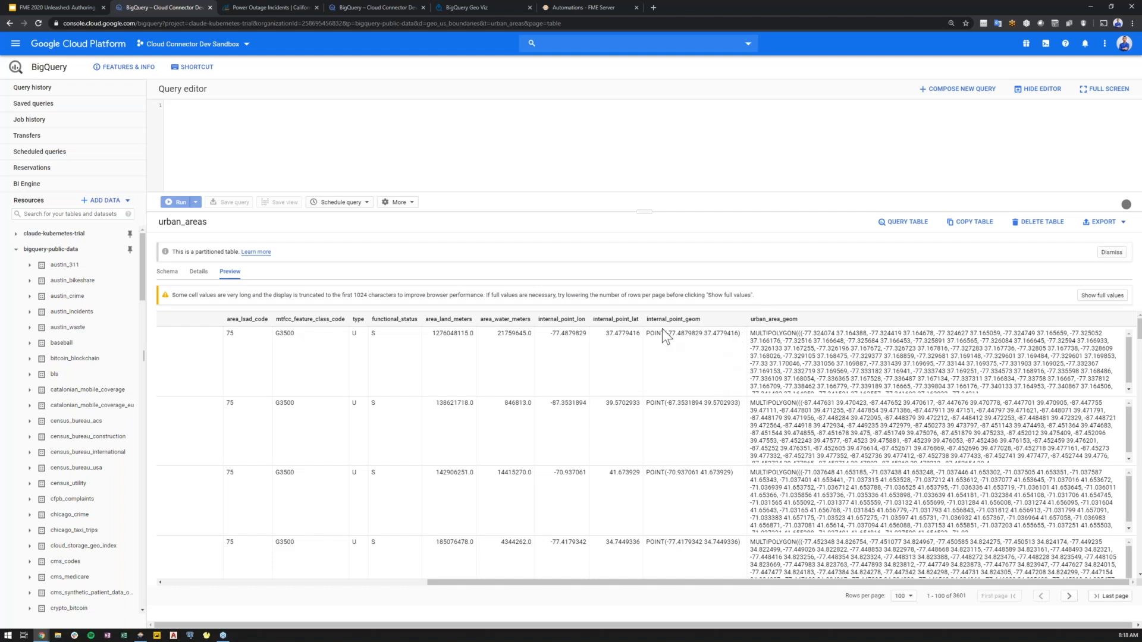
# Return to the workspace and inspect the CoordinateSystemSetter output in the Visual Preview table and map.
pyautogui.click(141, 635)
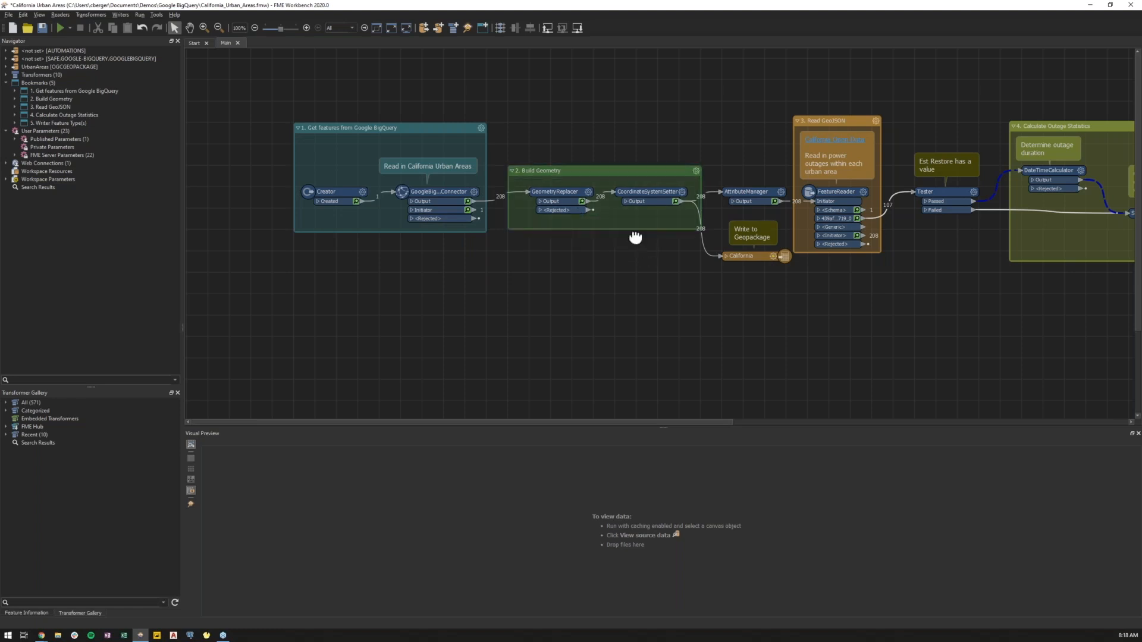
pyautogui.moveTo(637, 242); pyautogui.dragTo(612, 242)
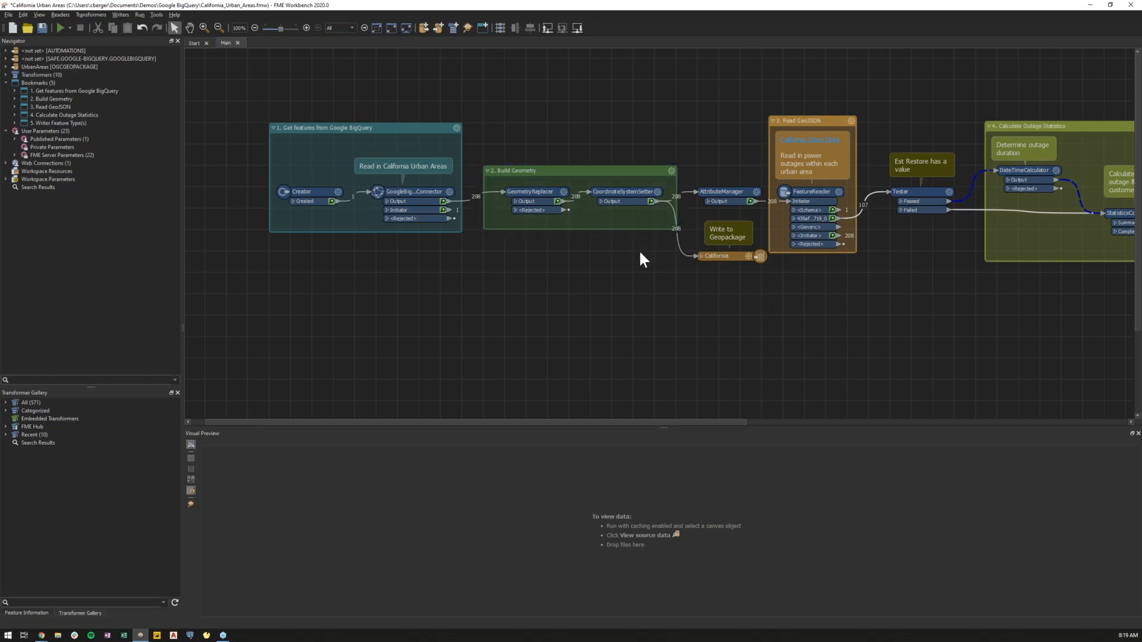
pyautogui.moveTo(658, 262); pyautogui.dragTo(639, 262)
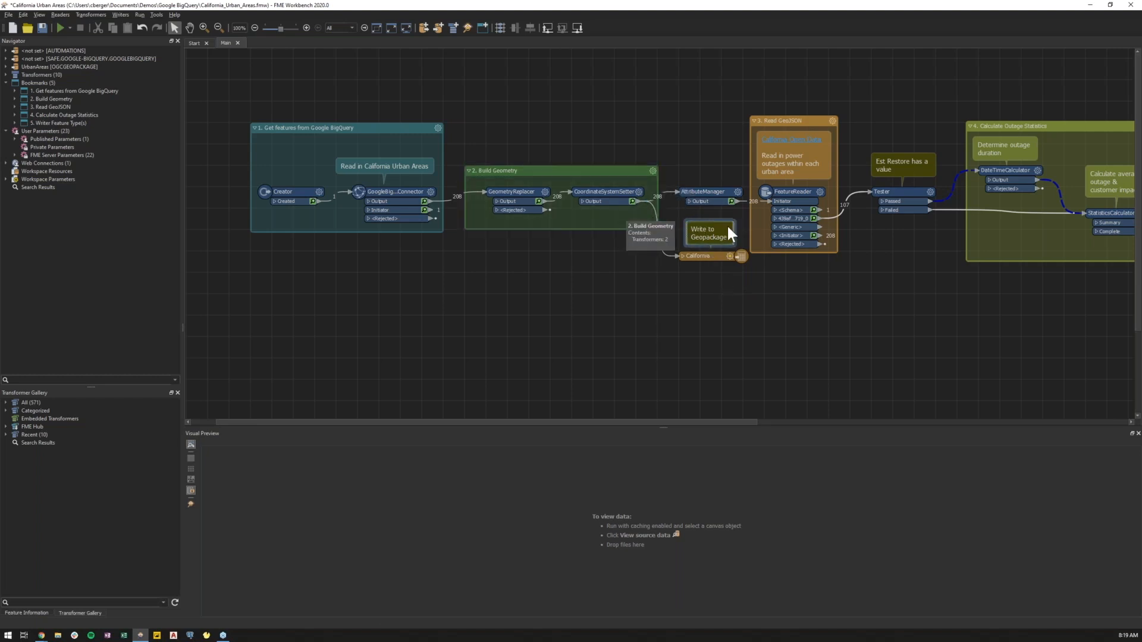
pyautogui.click(632, 202)
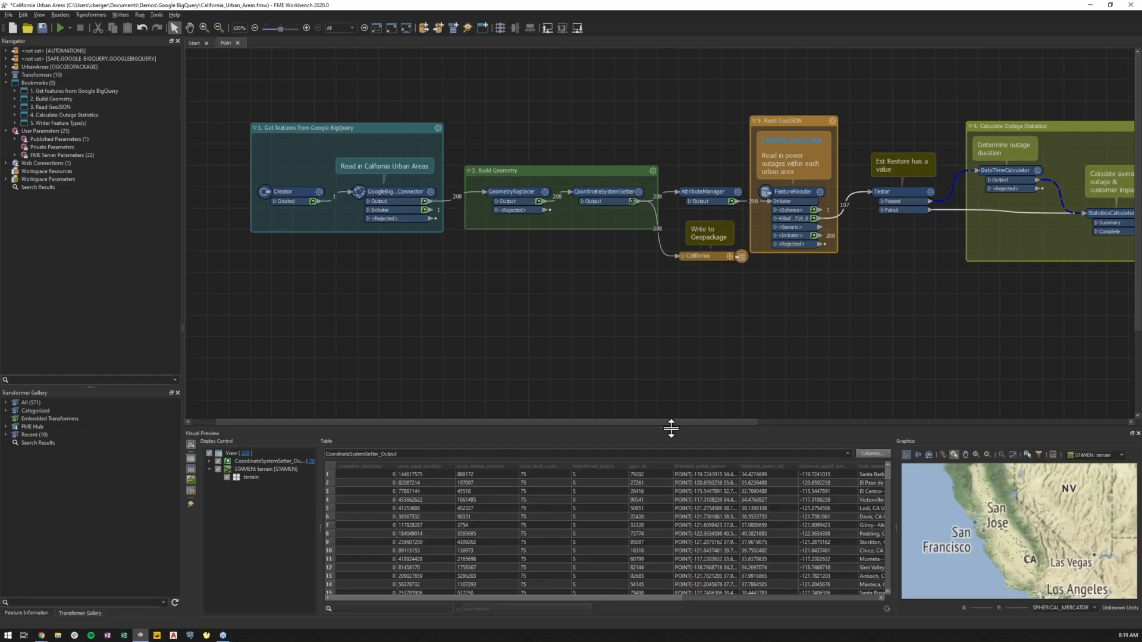
pyautogui.moveTo(670, 423); pyautogui.dragTo(661, 313)
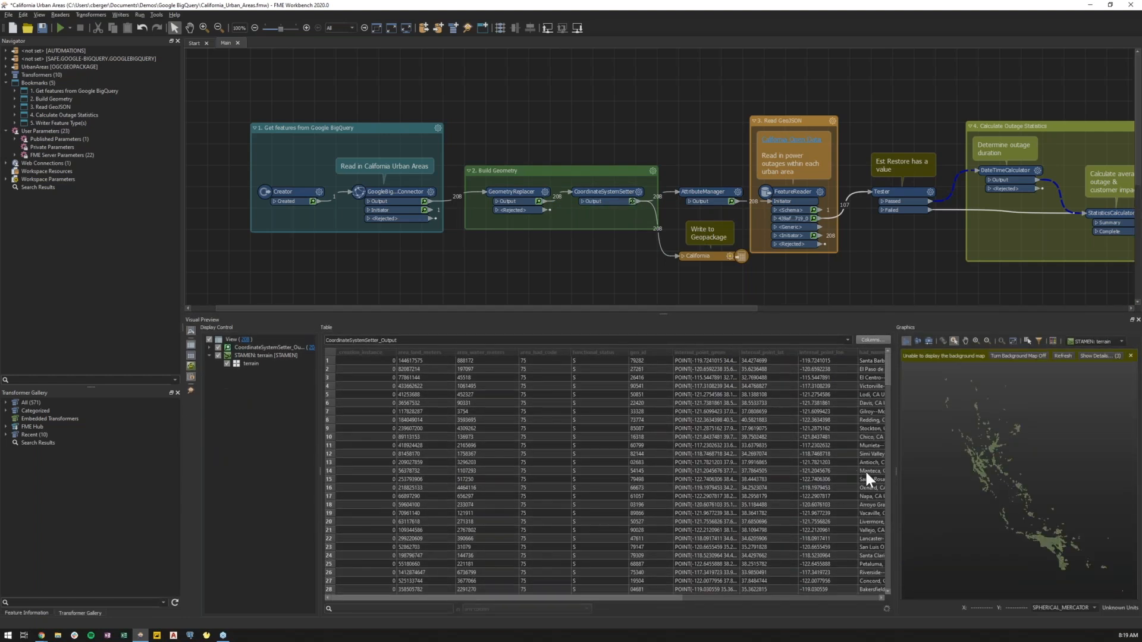
pyautogui.moveTo(895, 470); pyautogui.dragTo(780, 468)
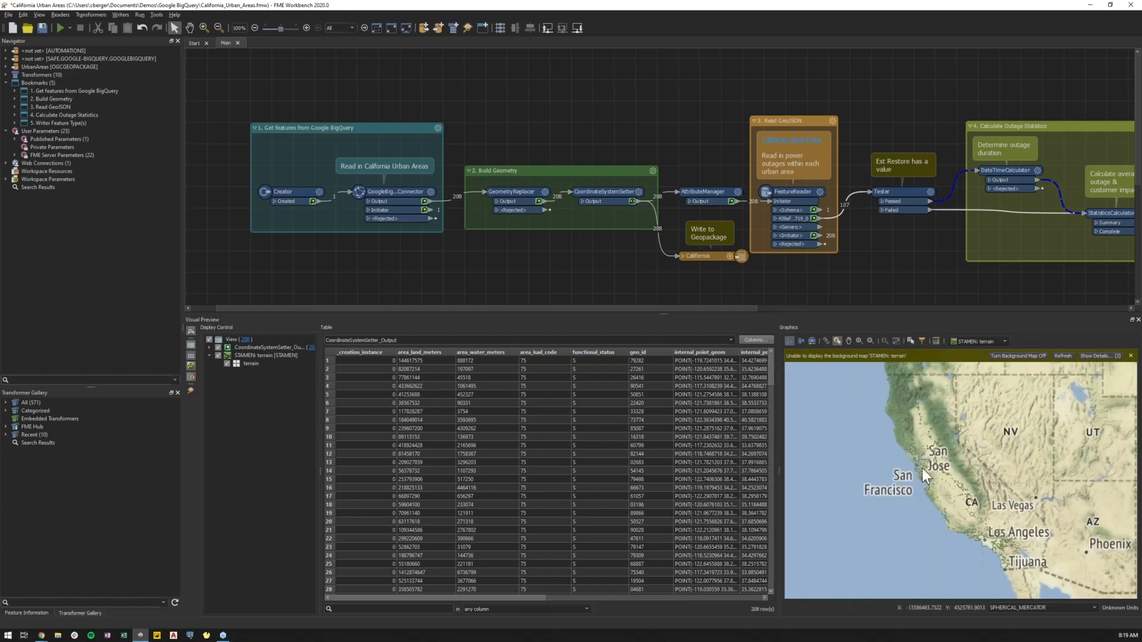
# Zoom the preview map, select an urban area feature, and refresh the background map.
pyautogui.scroll(3, 922, 468)
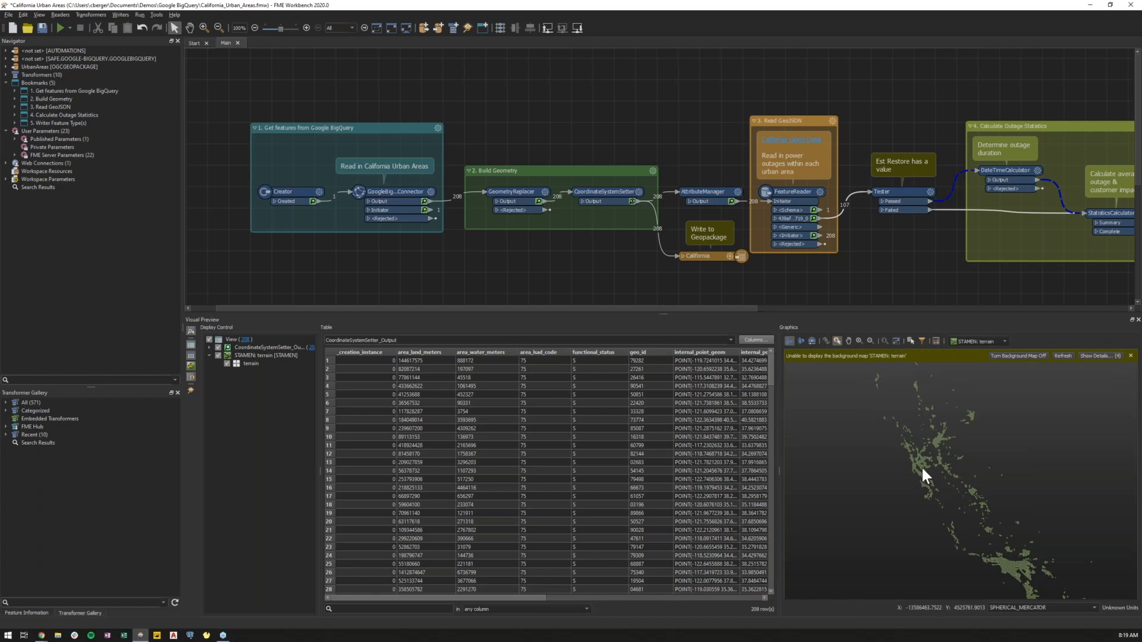
pyautogui.moveTo(857, 258); pyautogui.dragTo(745, 262)
pyautogui.moveTo(700, 255); pyautogui.dragTo(571, 253)
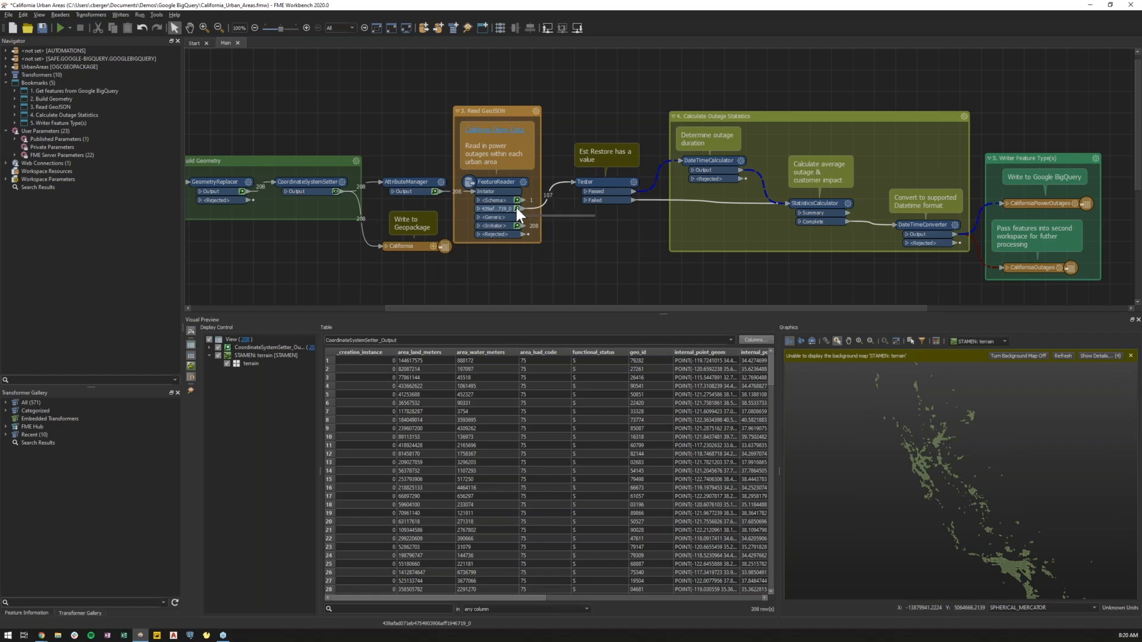
pyautogui.click(921, 467)
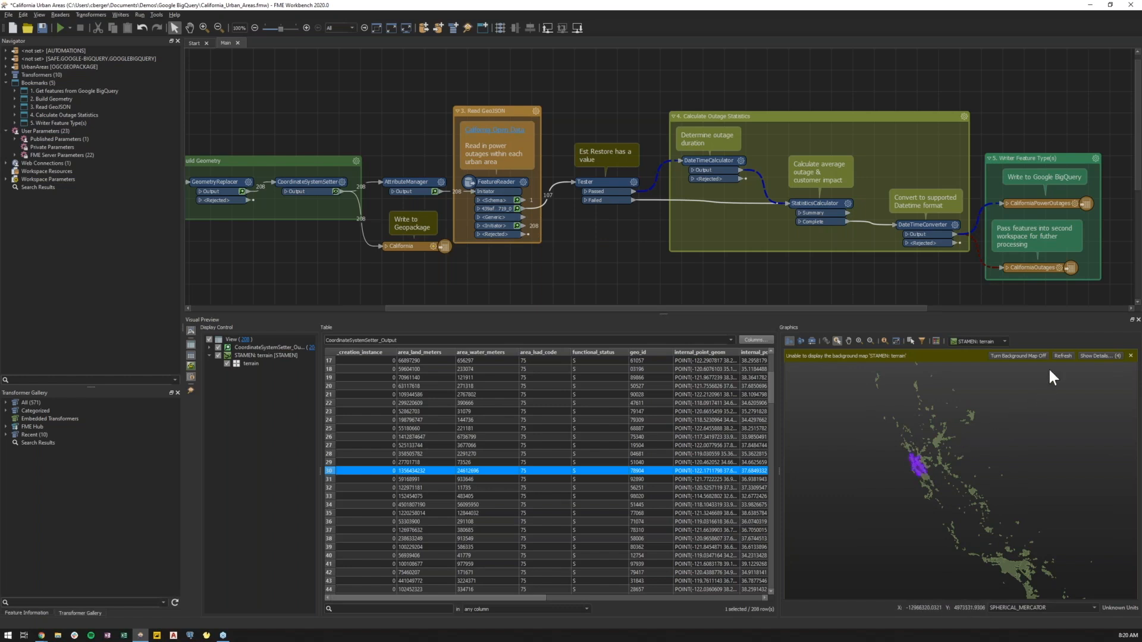
pyautogui.click(1062, 356)
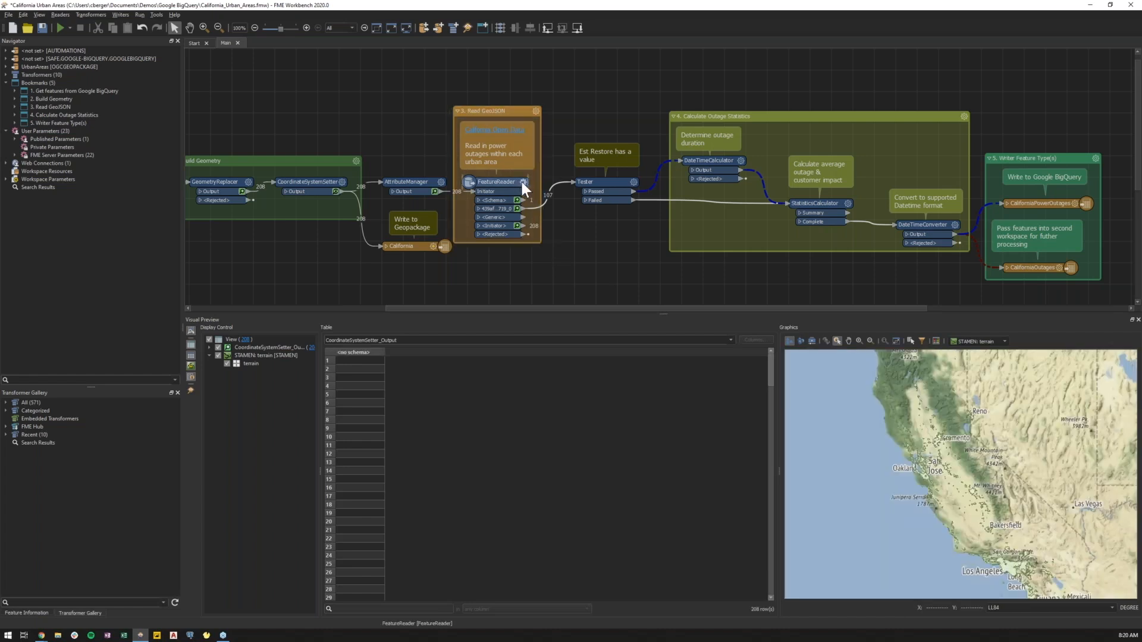
# Inspect the FeatureReader's cached output and review its parameters without changing them.
pyautogui.click(522, 182)
pyautogui.click(523, 182)
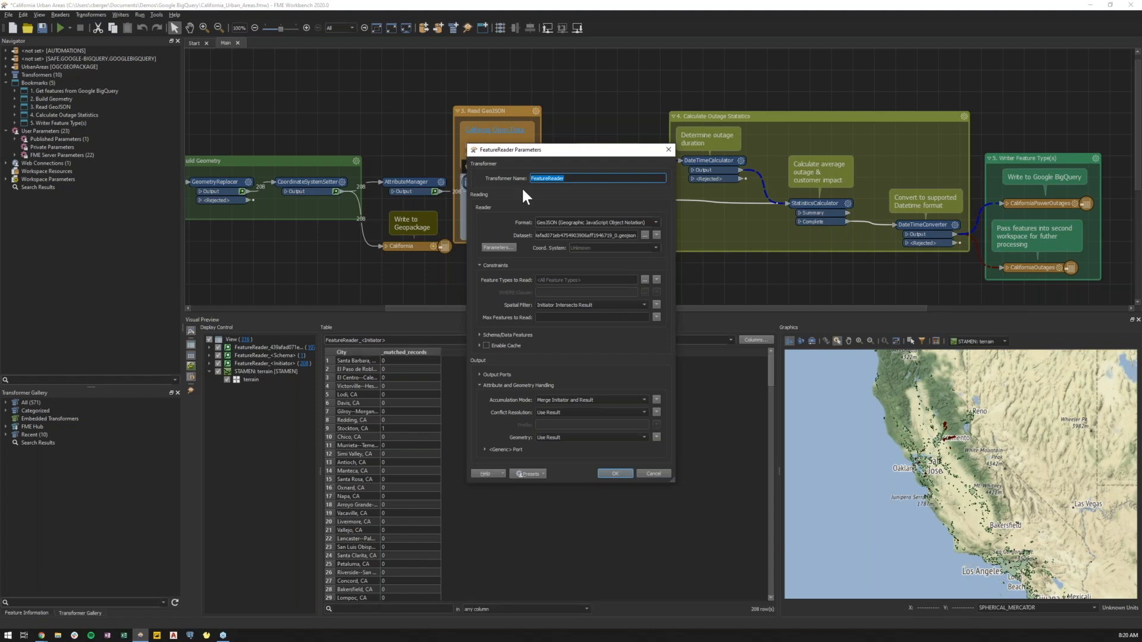
pyautogui.click(667, 151)
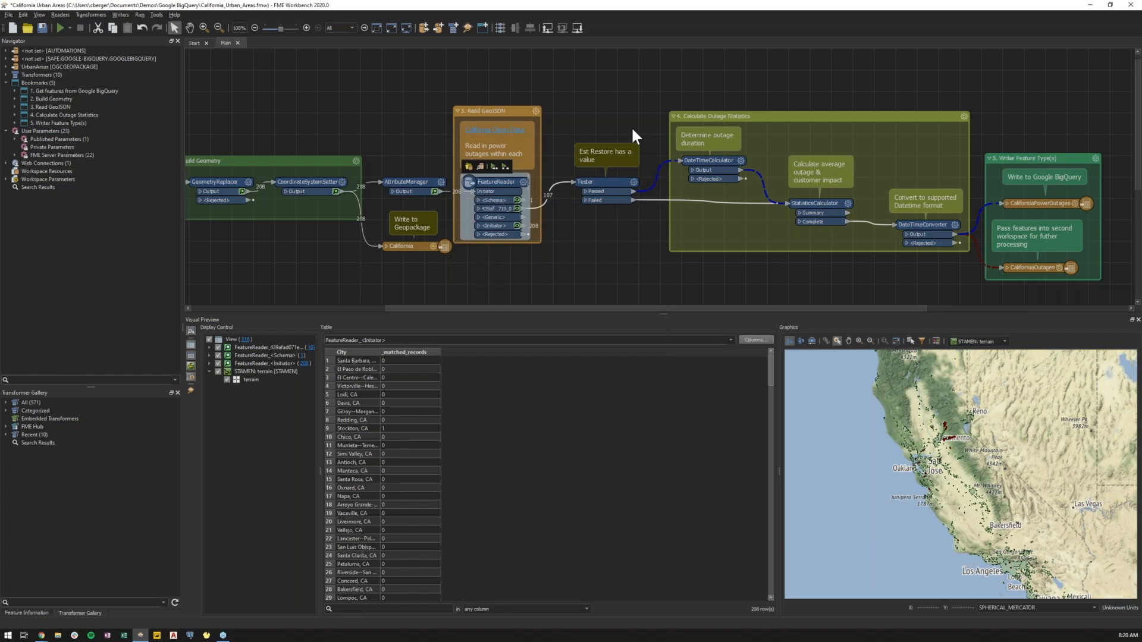
# Switch to the browser's Power Outage Incidents page and review its download and API options, including the GeoJSON URL.
pyautogui.click(43, 631)
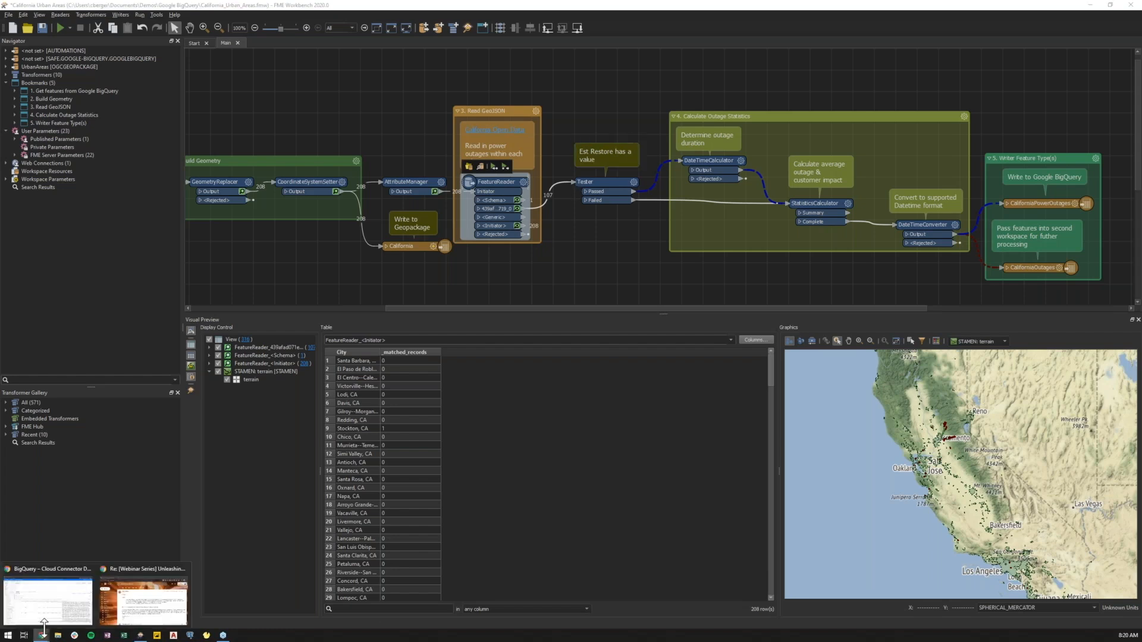
pyautogui.click(48, 601)
pyautogui.click(248, 5)
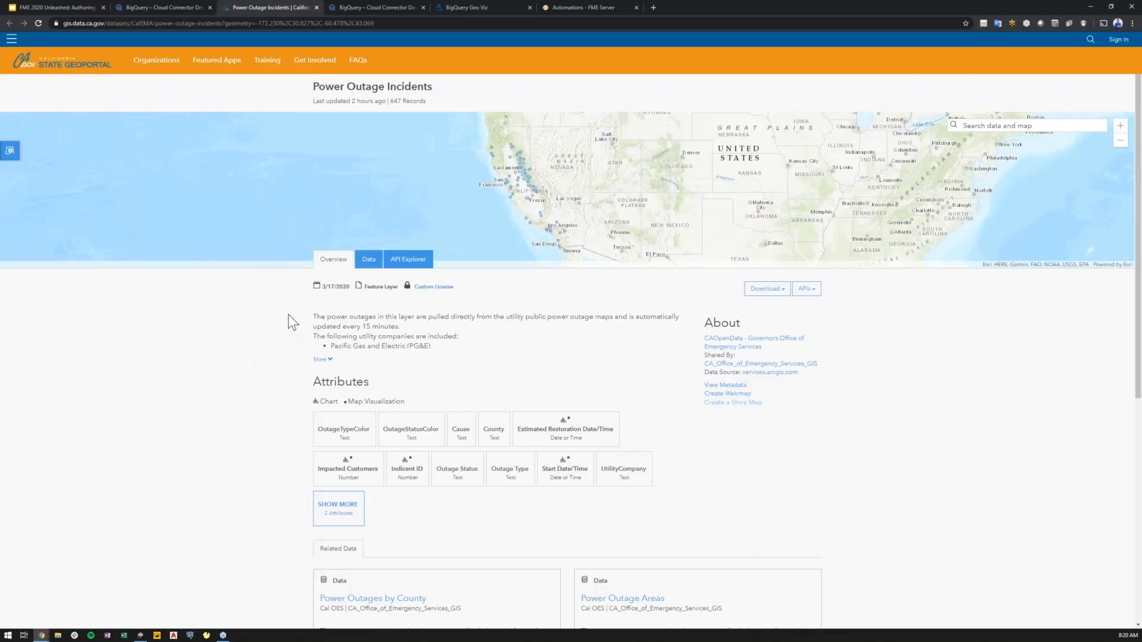
pyautogui.click(785, 289)
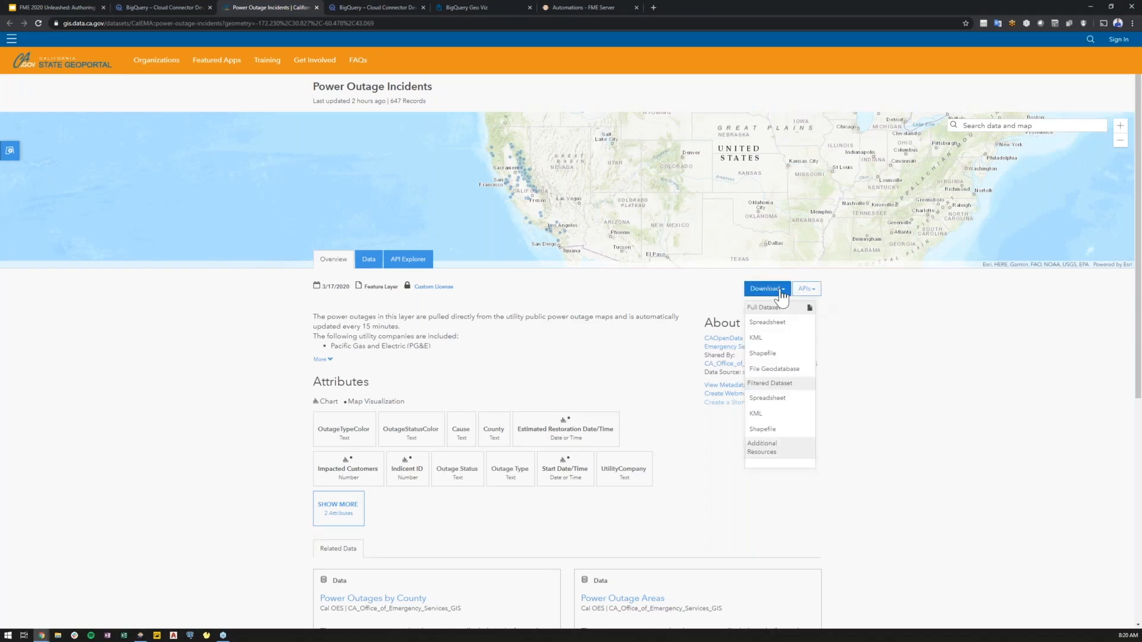
pyautogui.click(818, 295)
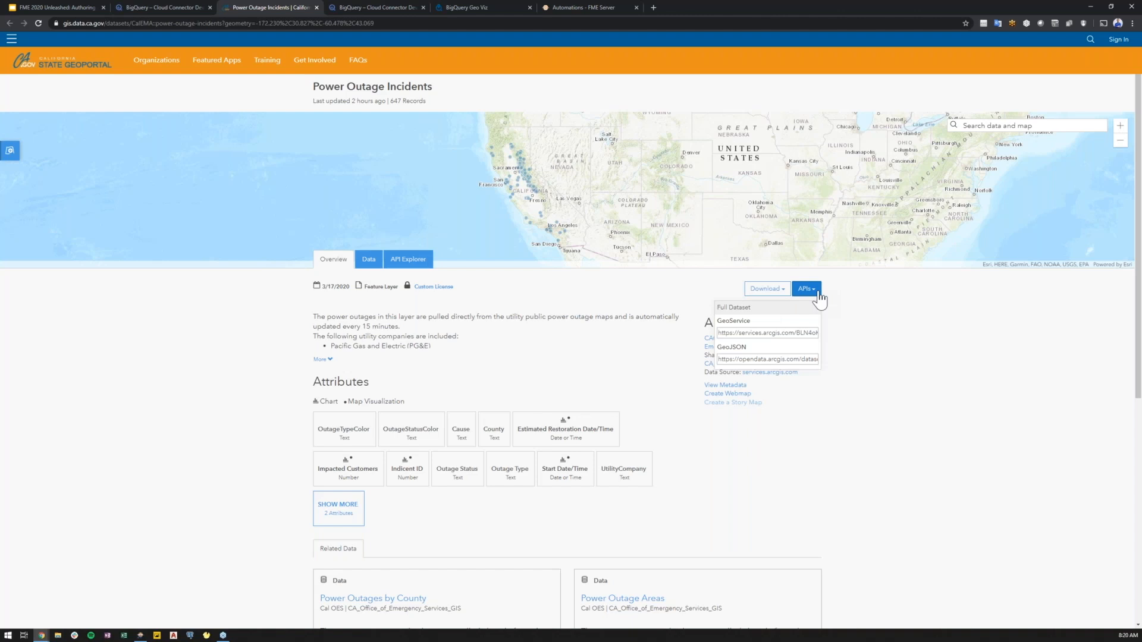
pyautogui.click(794, 359)
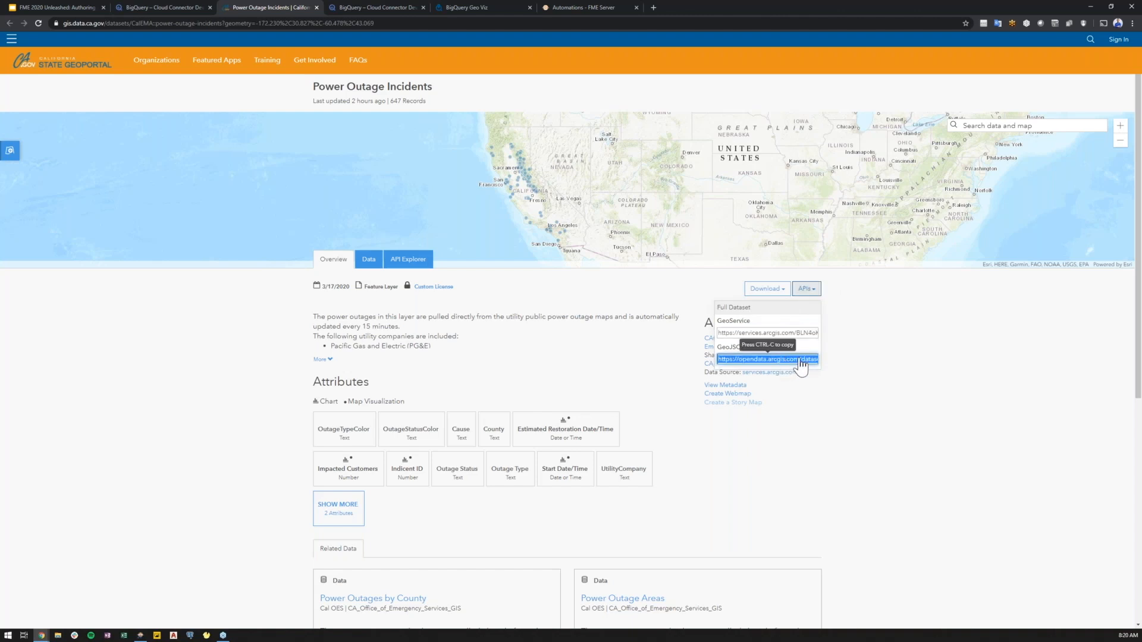
pyautogui.click(844, 351)
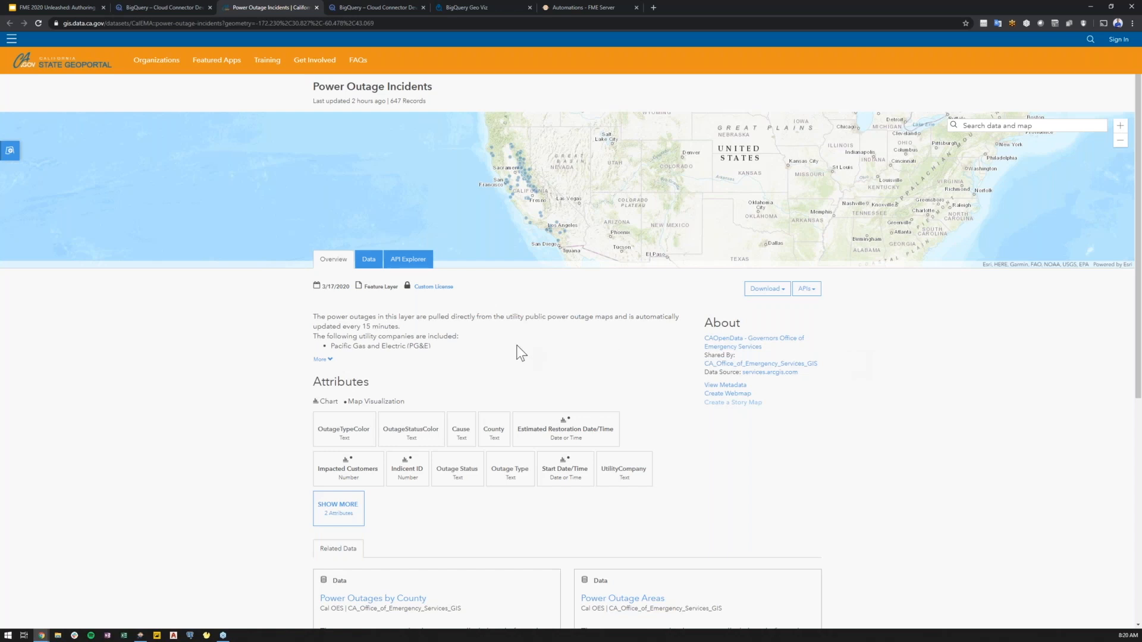
pyautogui.moveTo(398, 326); pyautogui.dragTo(313, 335)
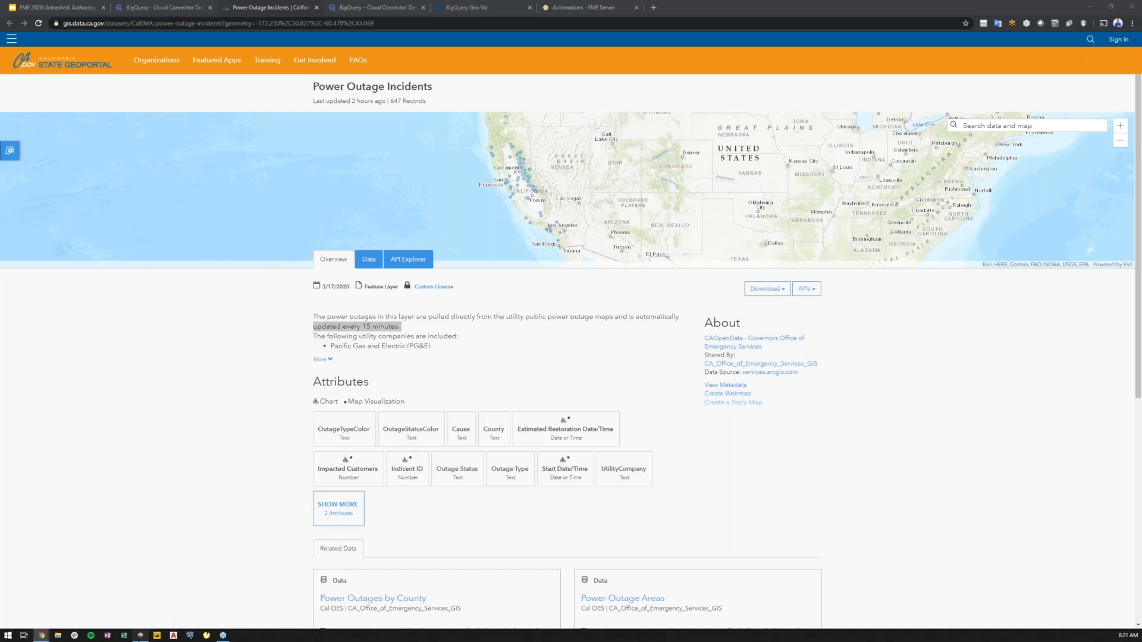
# Return to the workspace and run it with the default GeoPackage file parameter.
pyautogui.click(140, 635)
pyautogui.moveTo(652, 253); pyautogui.dragTo(587, 248)
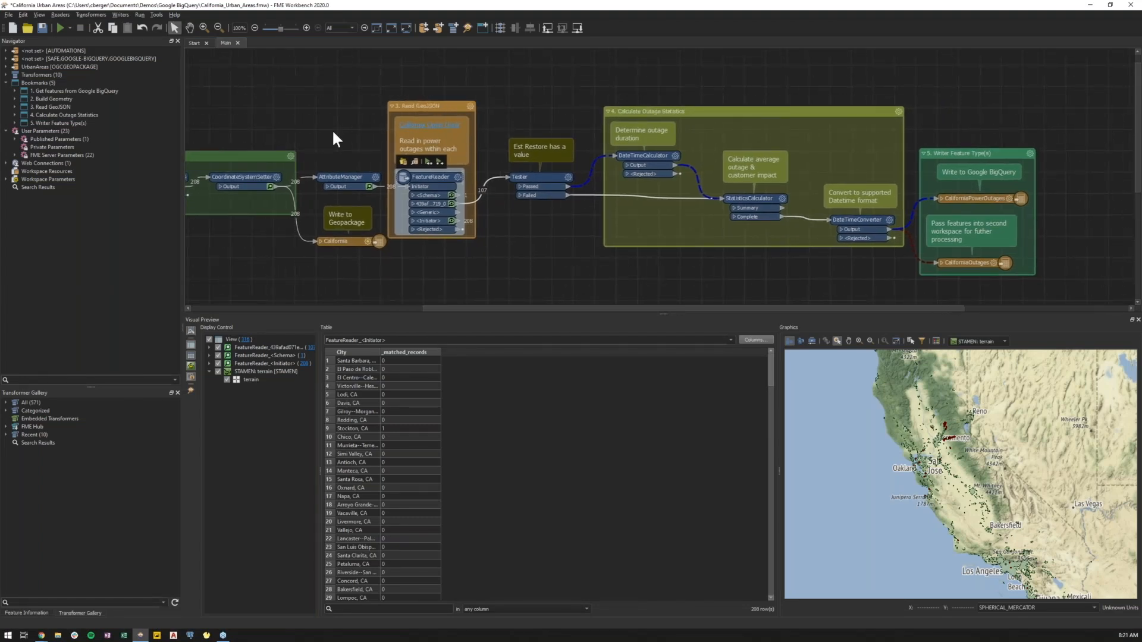
pyautogui.click(60, 28)
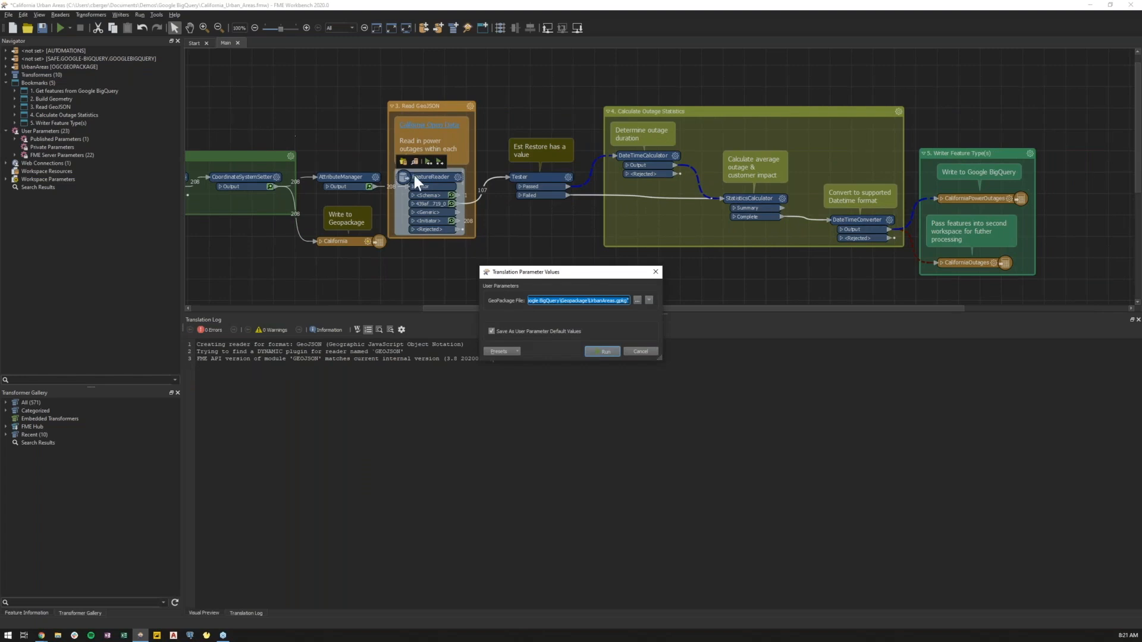
pyautogui.click(604, 352)
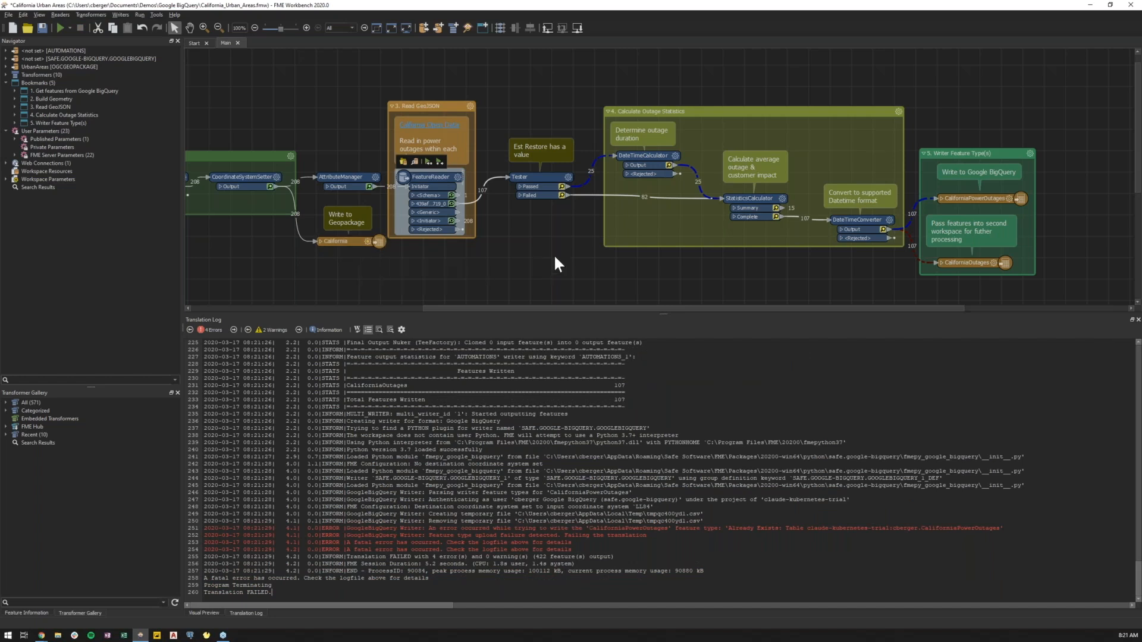
# Set the Google BigQuery writer feature type's table name to CaliforniaPowerOutages1.
pyautogui.click(986, 198)
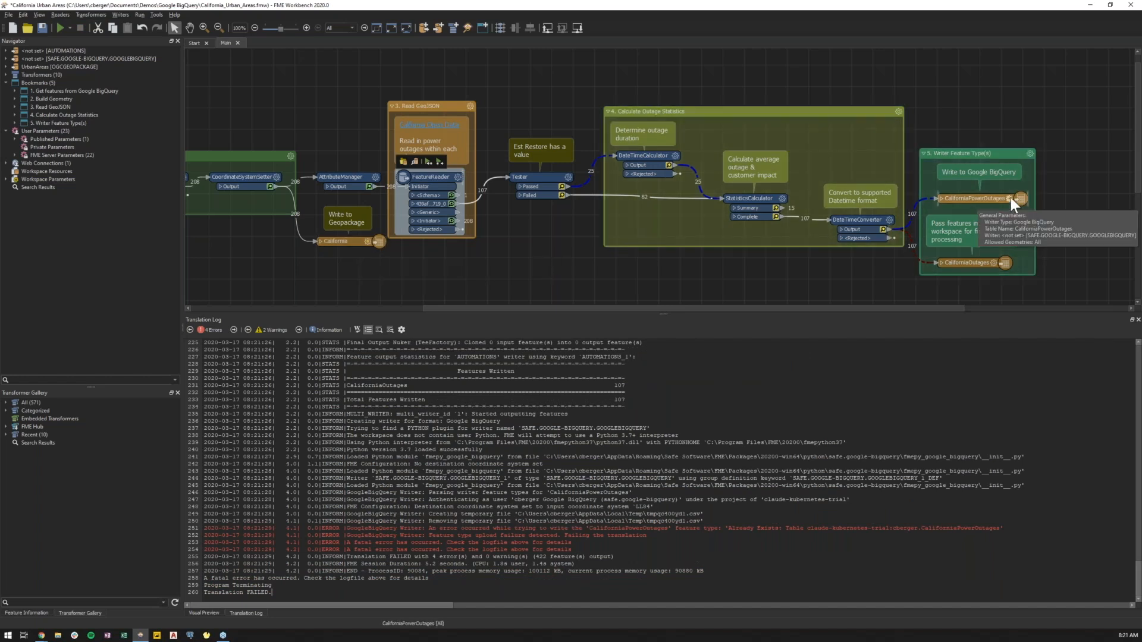
pyautogui.click(624, 251)
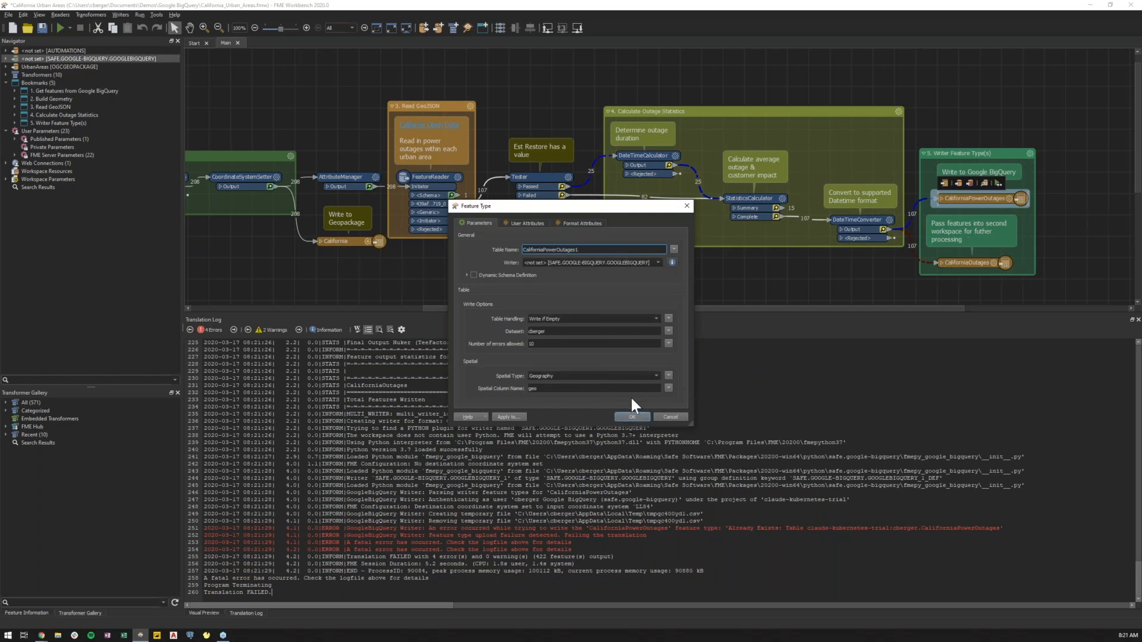
pyautogui.click(634, 415)
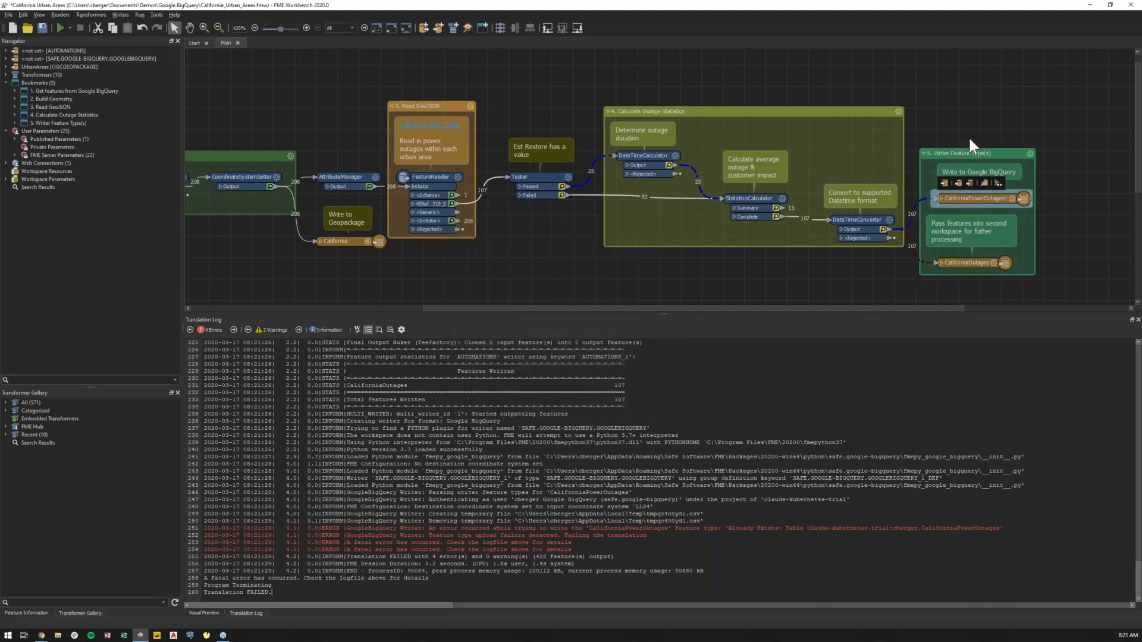
# Run the workspace again.
pyautogui.click(60, 28)
pyautogui.click(594, 348)
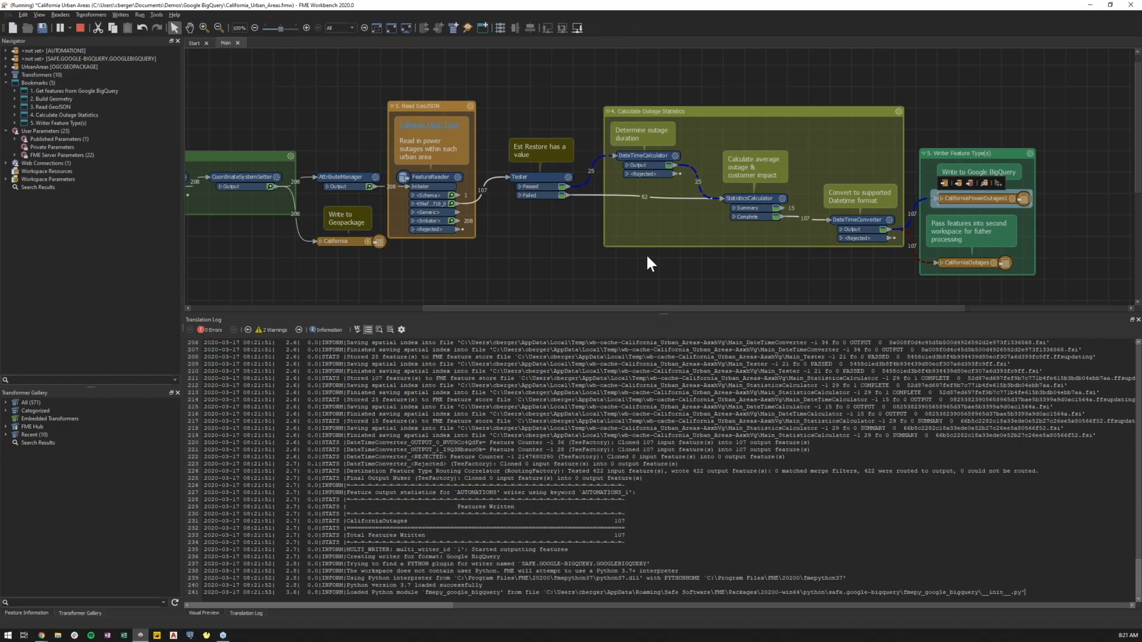
# Inspect the cached outage features from the FeatureReader and DateTimeCalculator outputs in the data table.
pyautogui.click(450, 203)
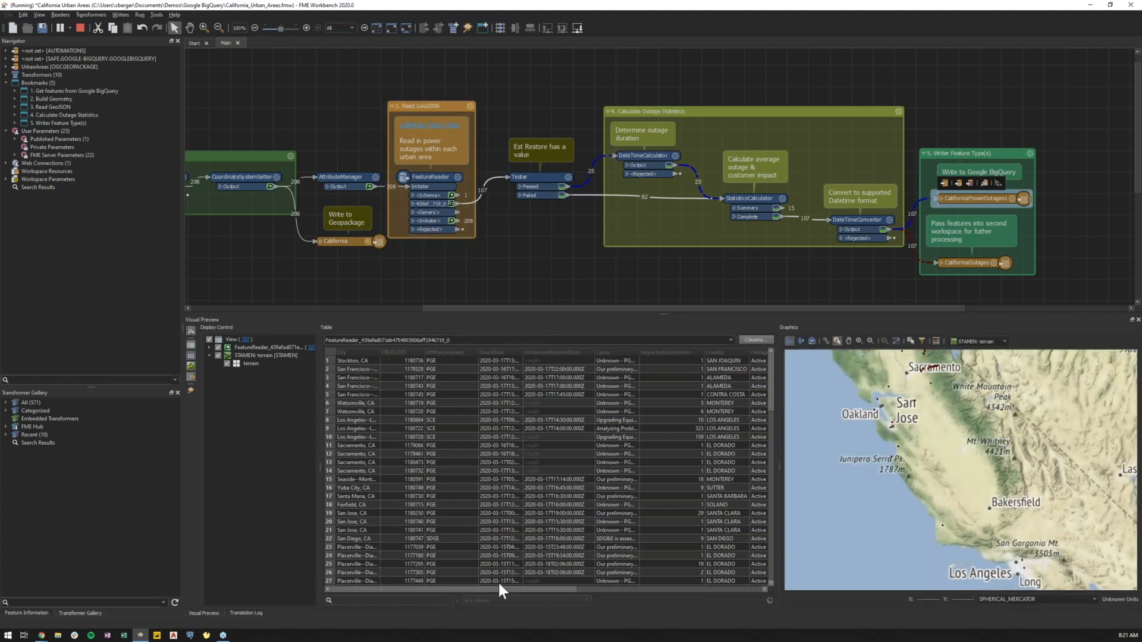
pyautogui.moveTo(502, 585); pyautogui.dragTo(558, 591)
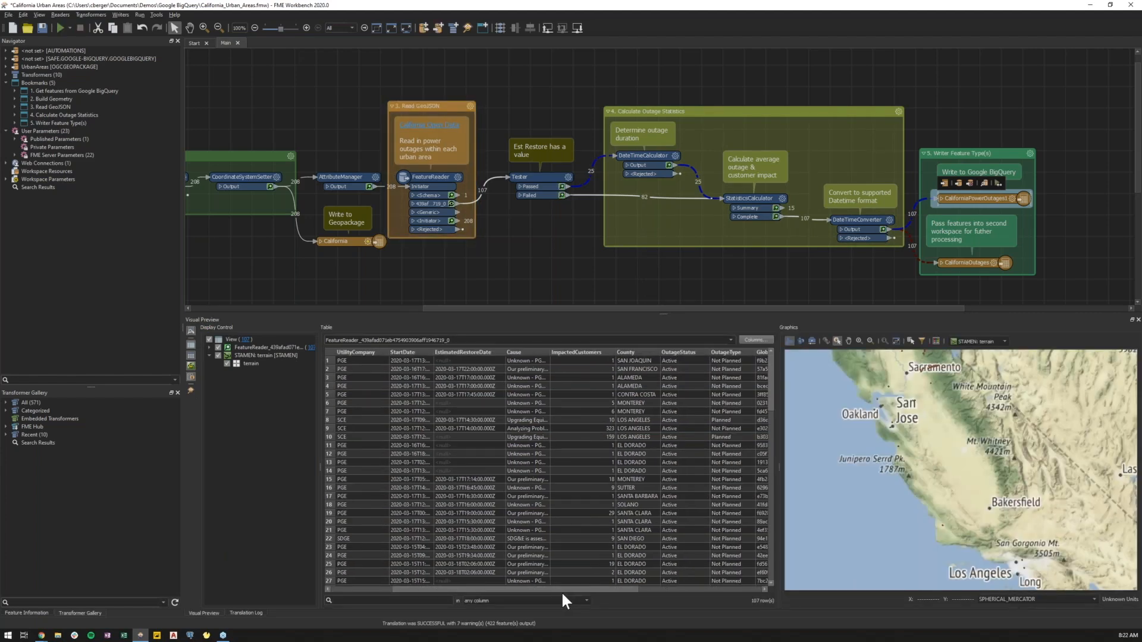
pyautogui.moveTo(622, 590)
pyautogui.mouseDown()
pyautogui.moveTo(650, 588)
pyautogui.moveTo(630, 589)
pyautogui.mouseUp()
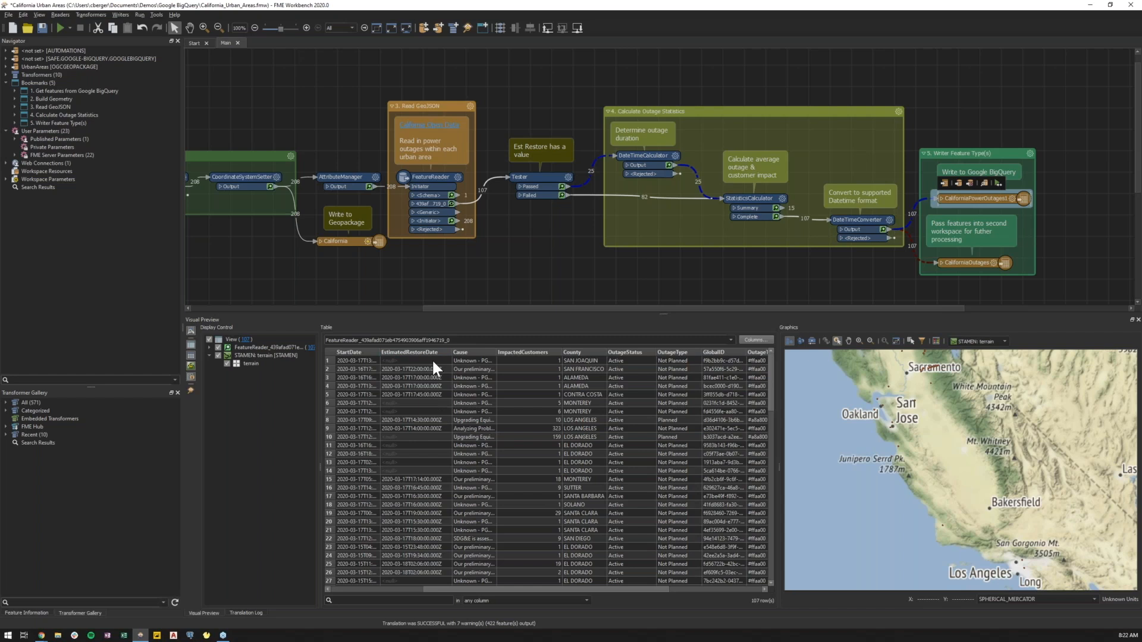
pyautogui.moveTo(425, 434); pyautogui.dragTo(426, 450)
pyautogui.click(432, 461)
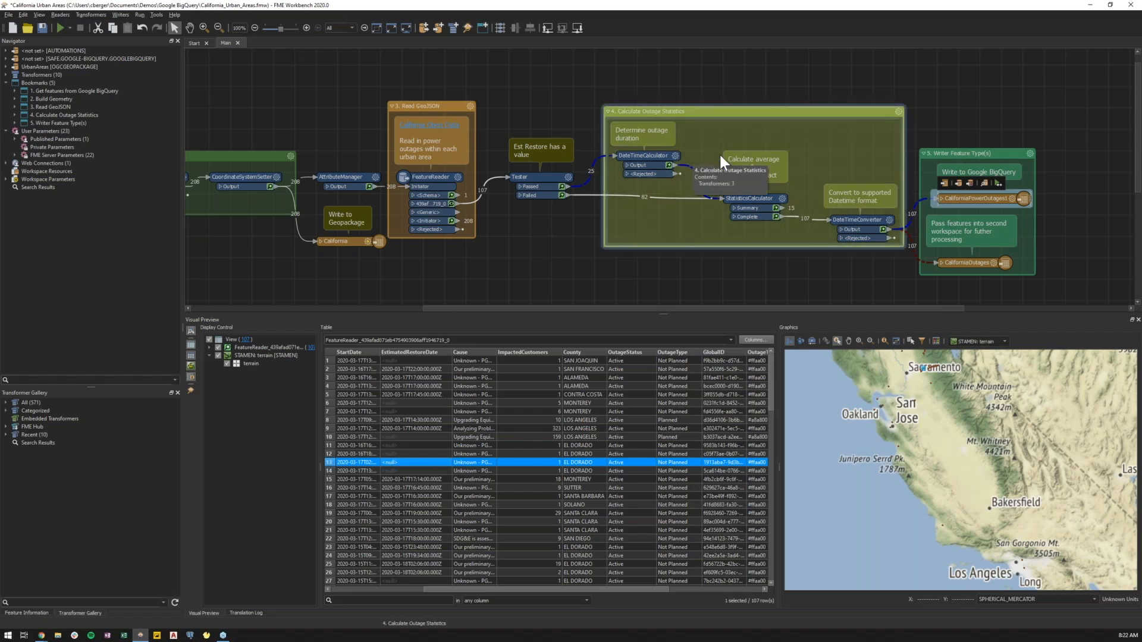
pyautogui.click(695, 588)
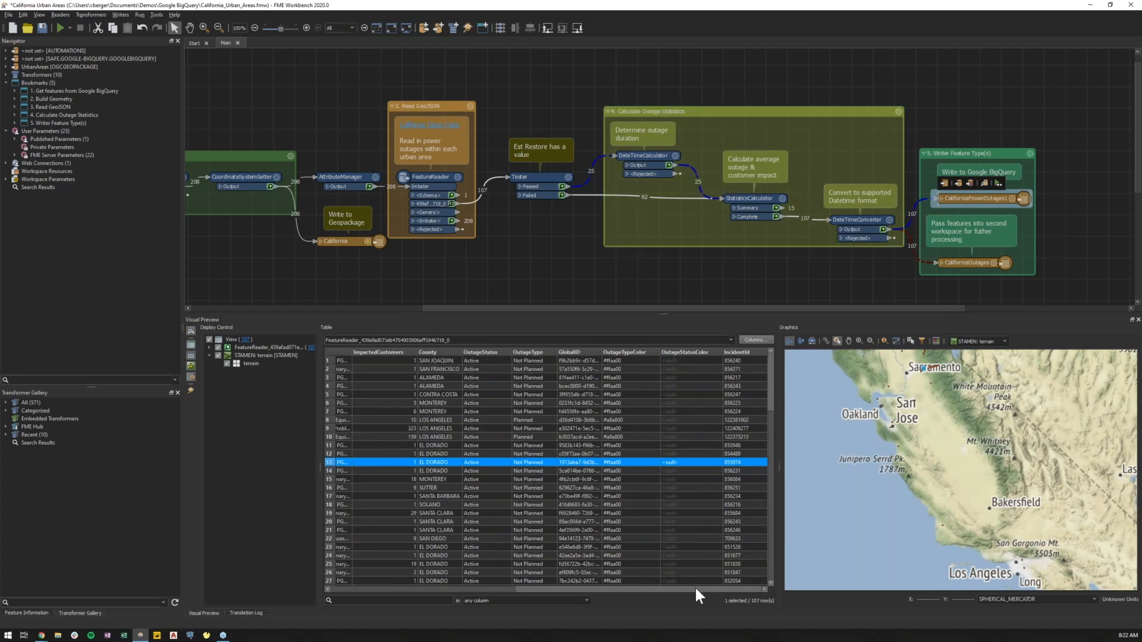
pyautogui.click(670, 164)
pyautogui.moveTo(549, 588); pyautogui.dragTo(760, 589)
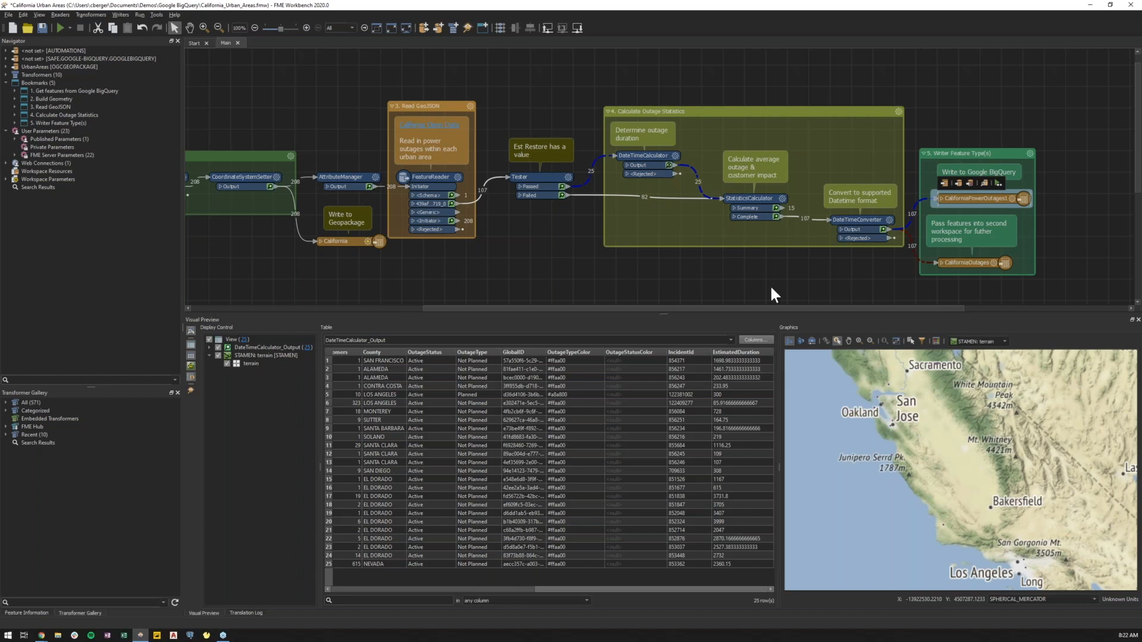
# Review the StatisticsCalculator's summary output and its parameters without changing them.
pyautogui.moveTo(741, 231); pyautogui.dragTo(668, 236)
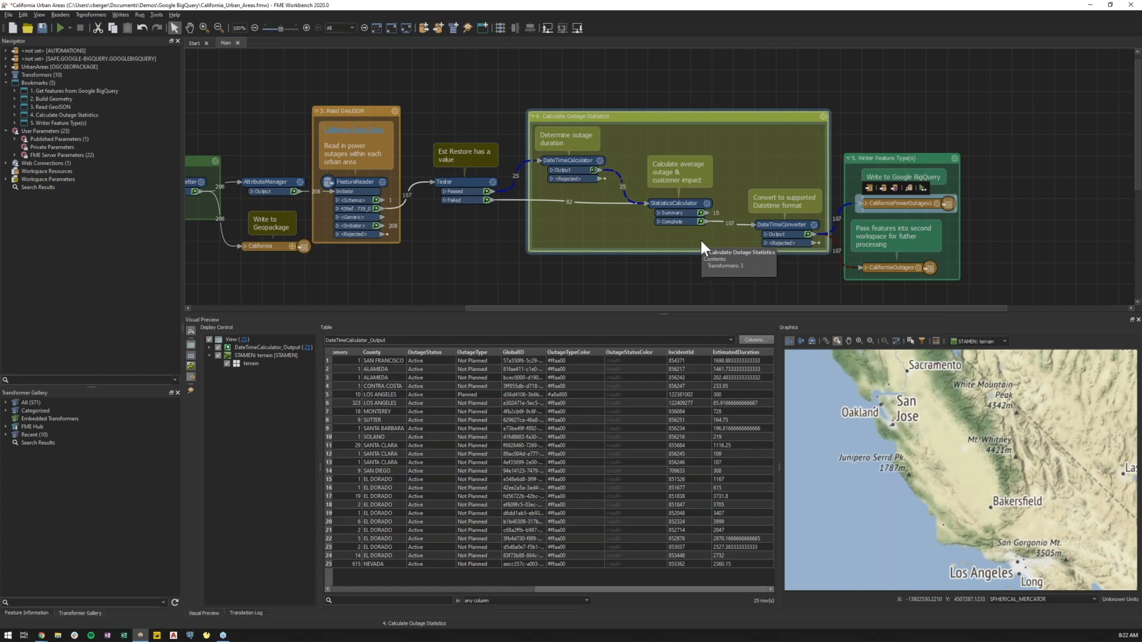
pyautogui.click(708, 207)
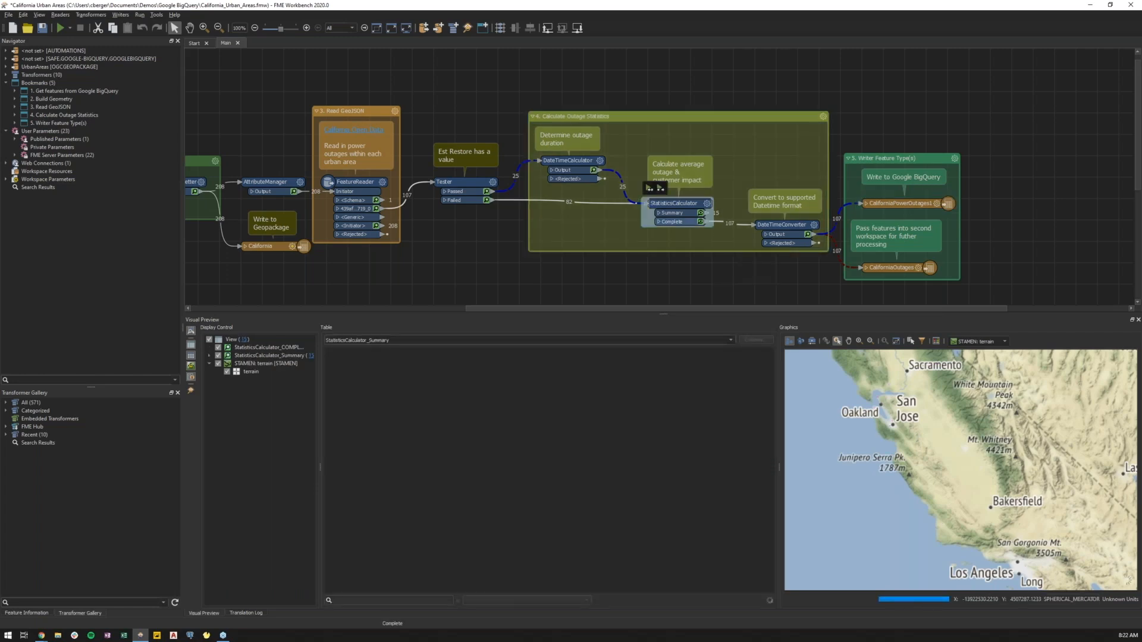
pyautogui.click(707, 203)
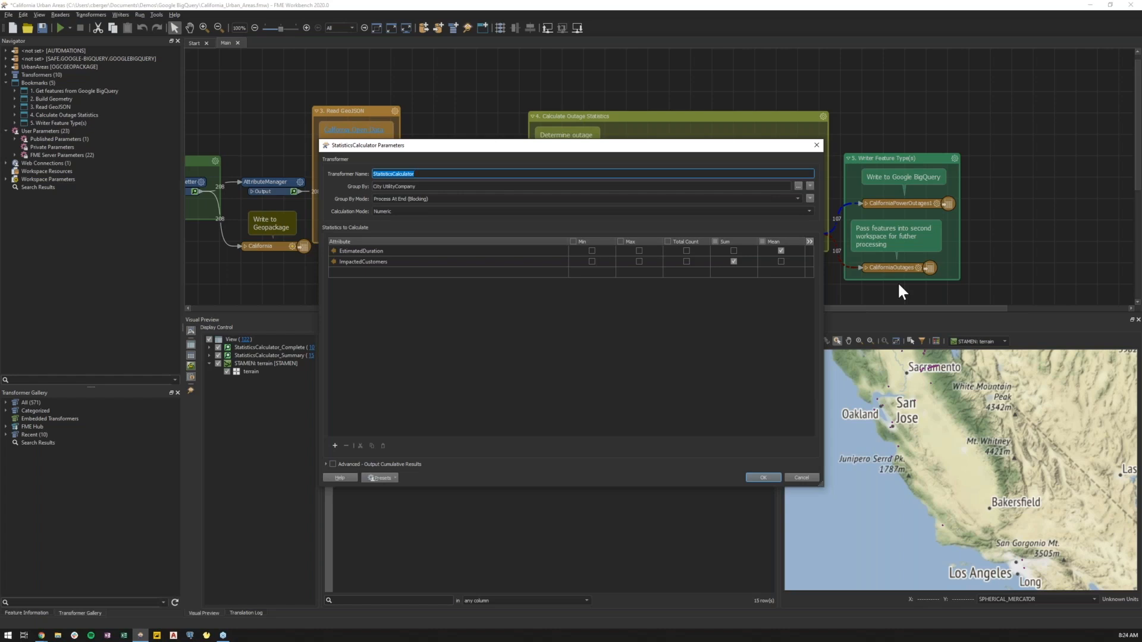
pyautogui.click(809, 242)
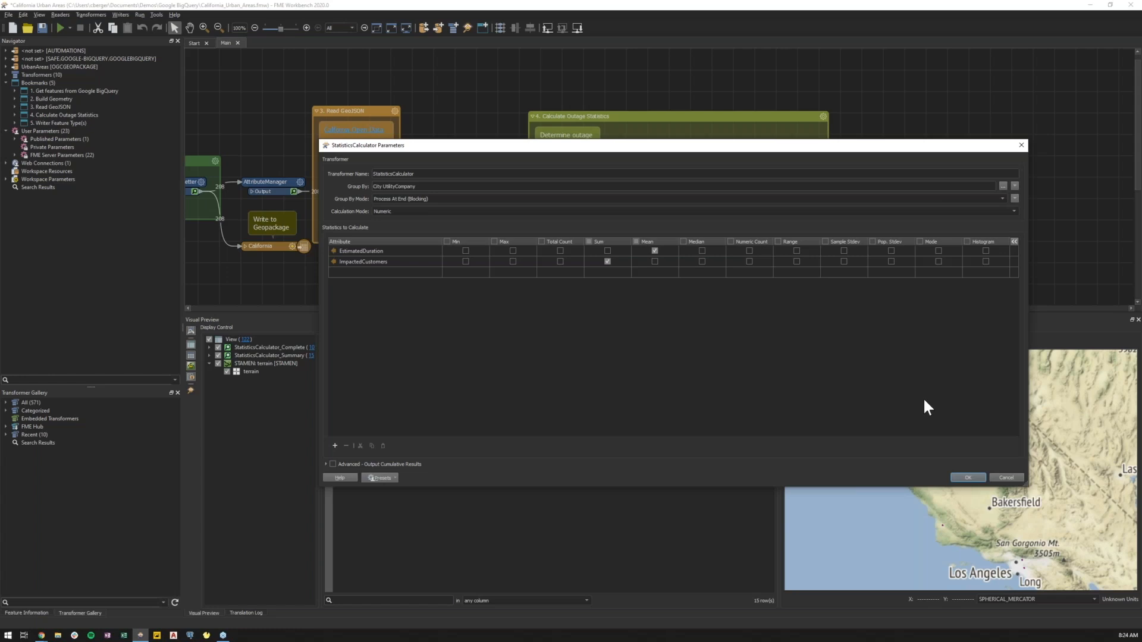
pyautogui.click(968, 477)
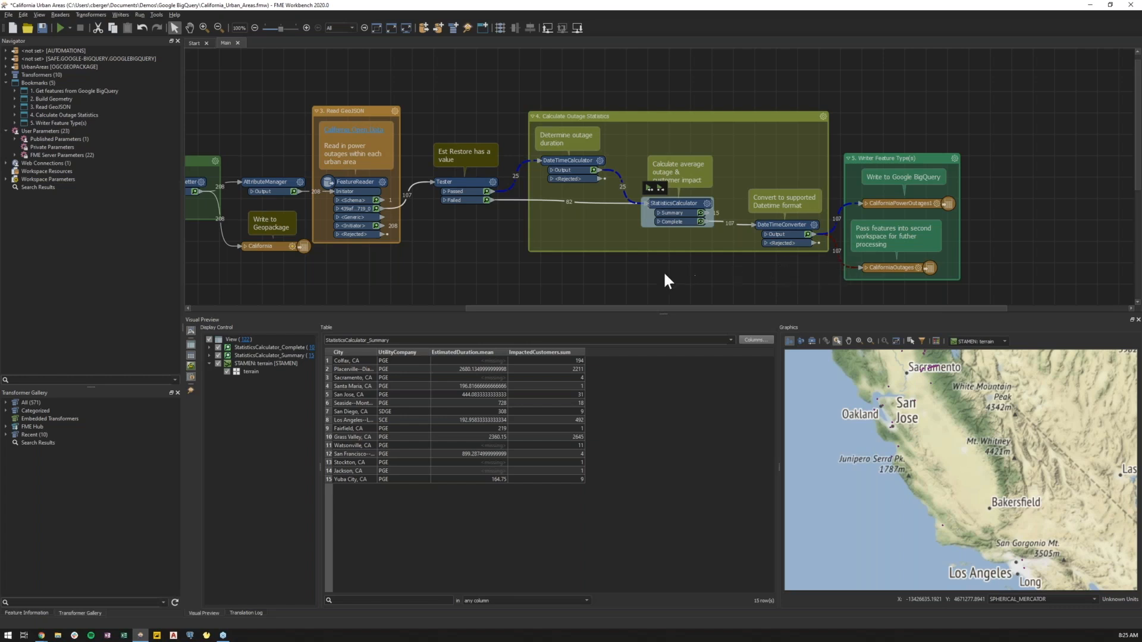
# Review the BigQuery writer feature type's user attributes and their data types without changing them.
pyautogui.doubleClick(937, 204)
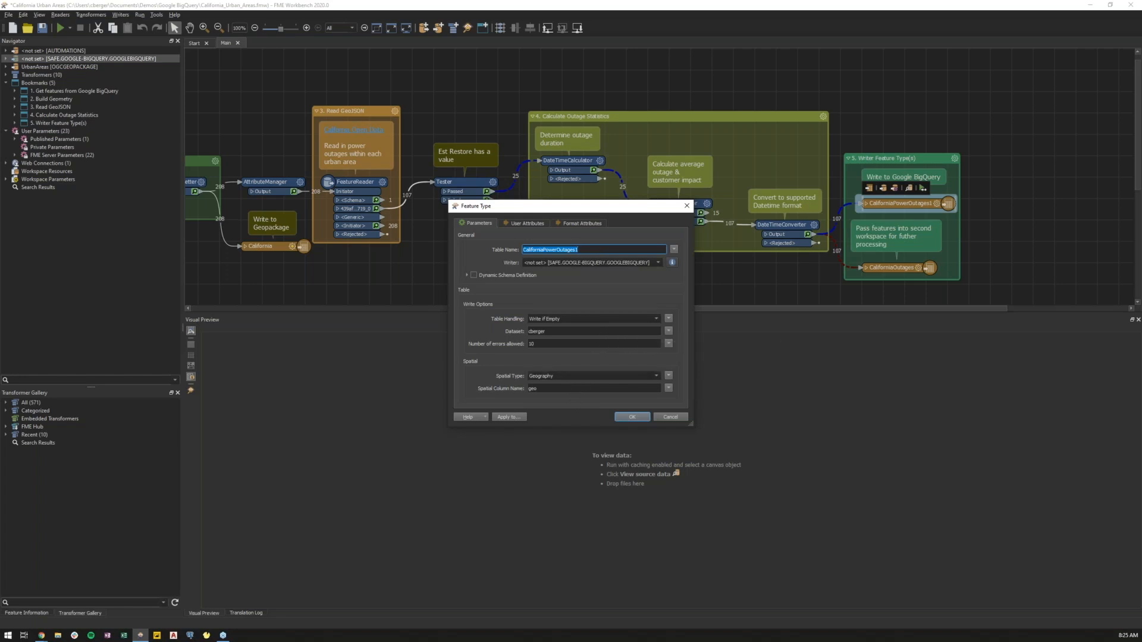
pyautogui.click(525, 223)
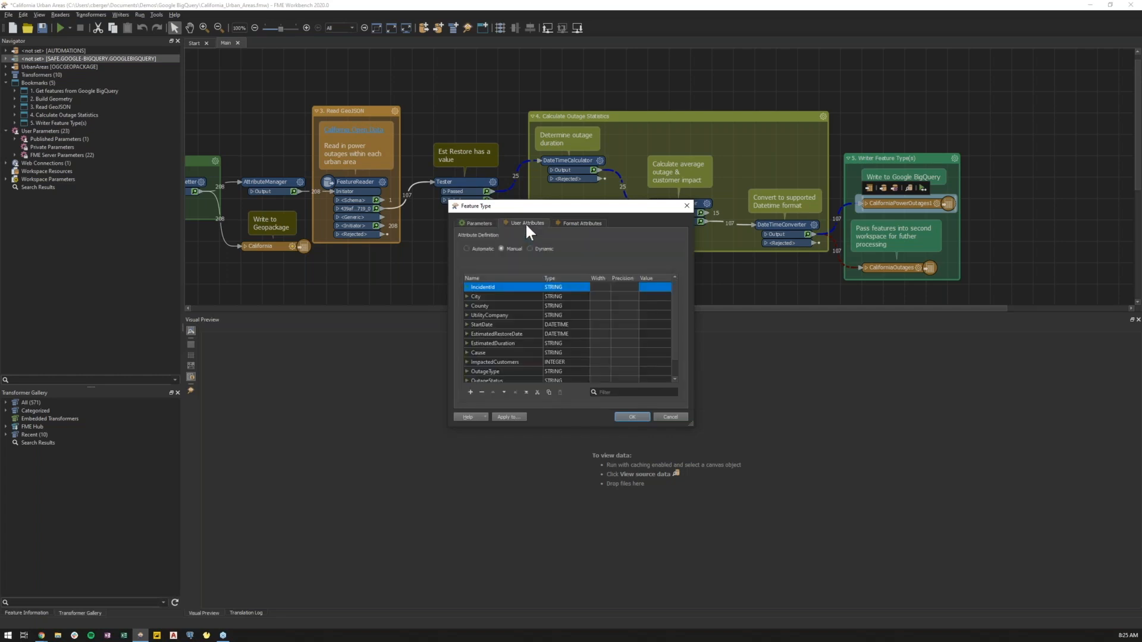
pyautogui.click(581, 287)
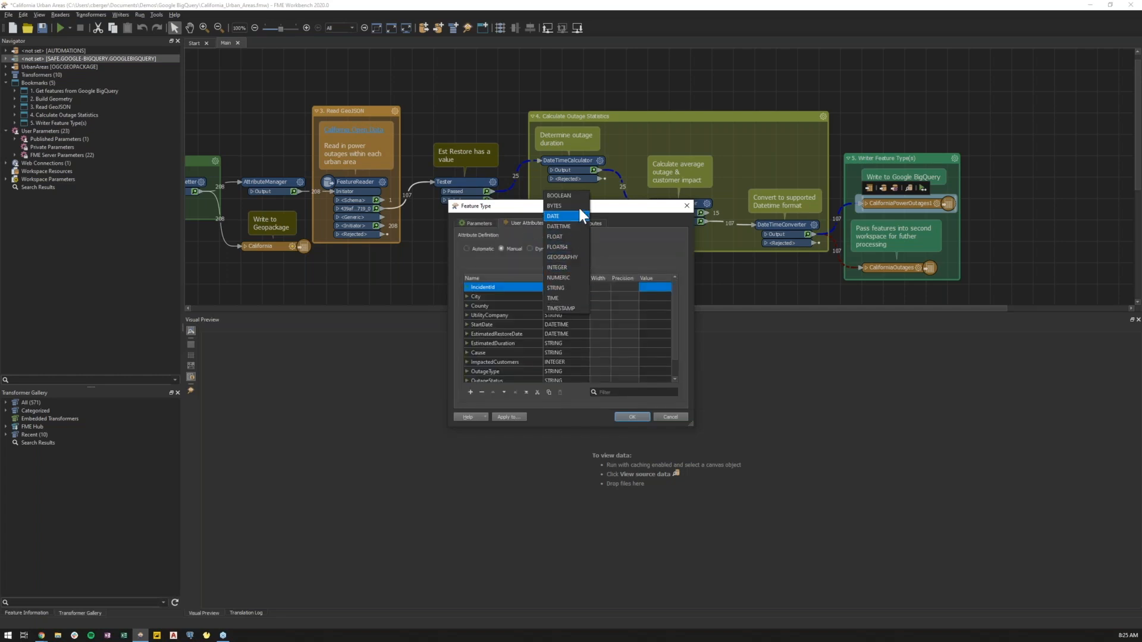
pyautogui.click(641, 252)
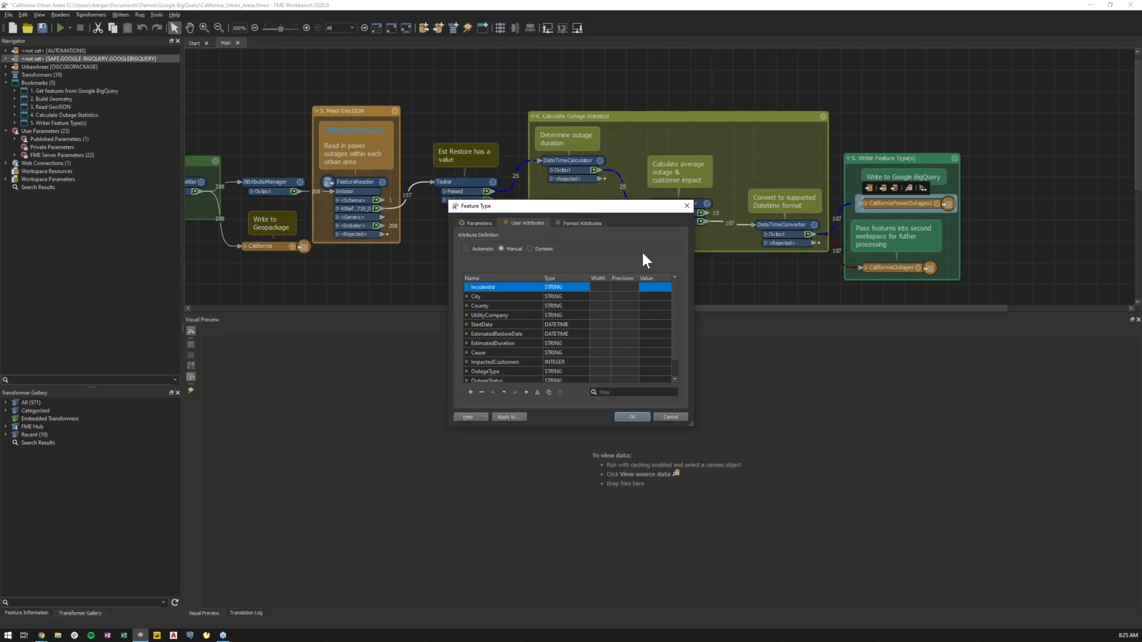
pyautogui.click(641, 415)
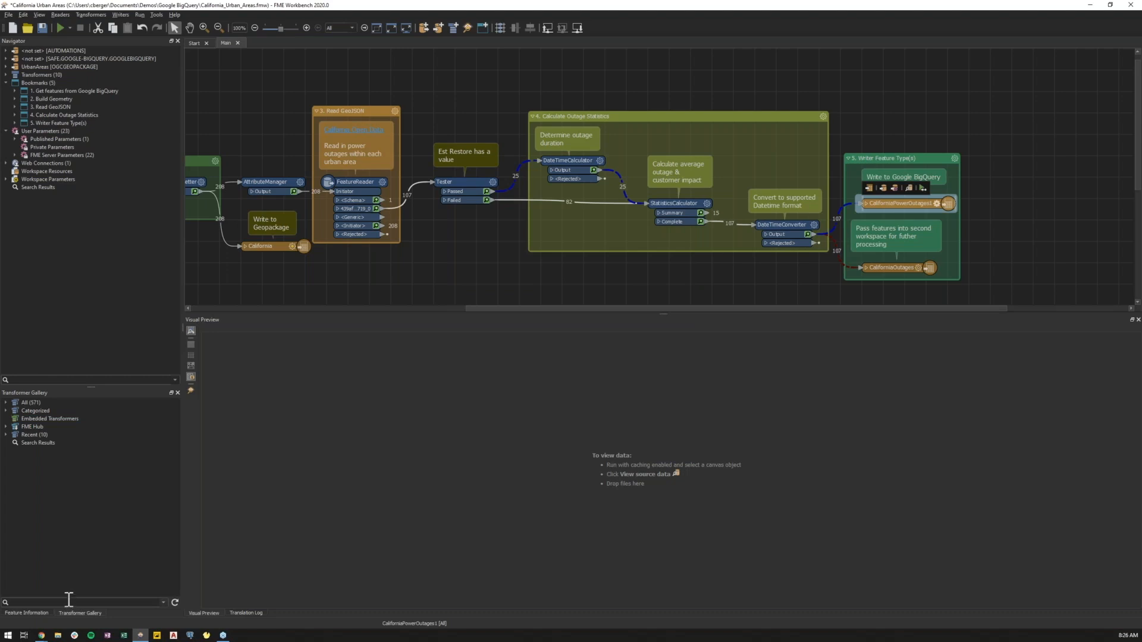
# Switch to the browser's BigQuery console, refresh it, and preview the CaliforniaPowerOutages1 table.
pyautogui.click(577, 291)
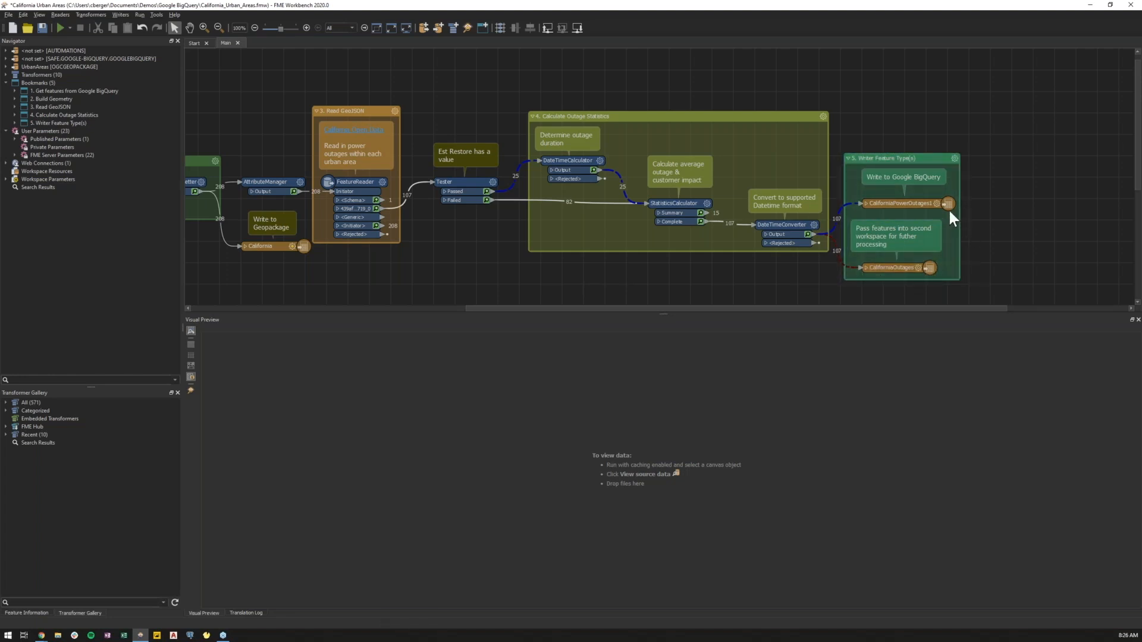
pyautogui.moveTo(916, 205)
pyautogui.moveTo(908, 281)
pyautogui.moveTo(43, 638)
pyautogui.click(51, 622)
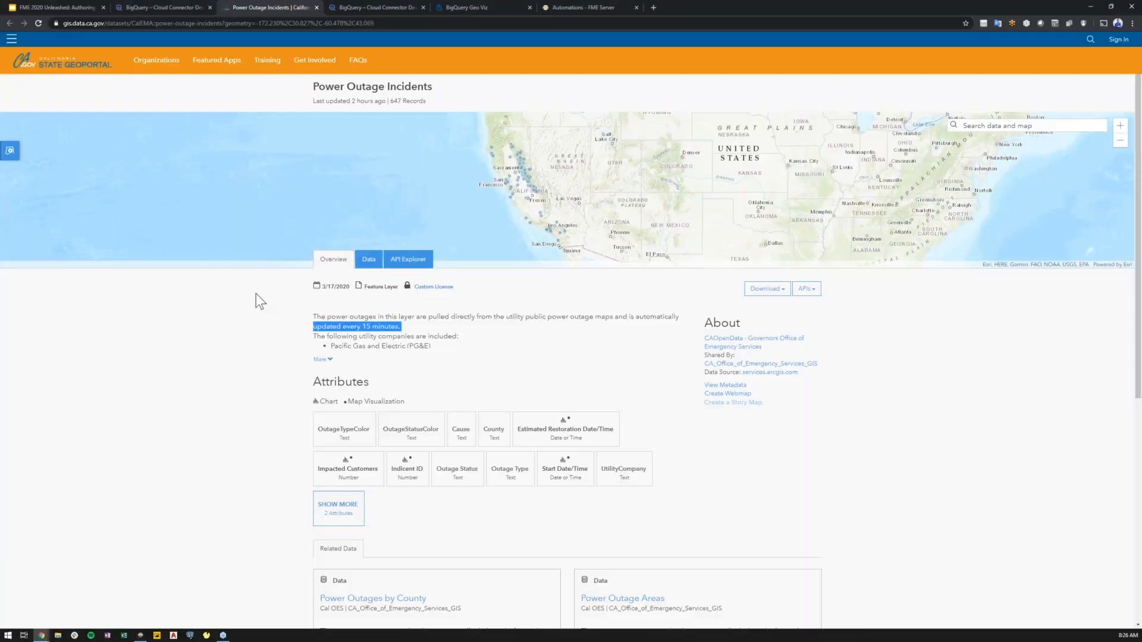
pyautogui.click(369, 3)
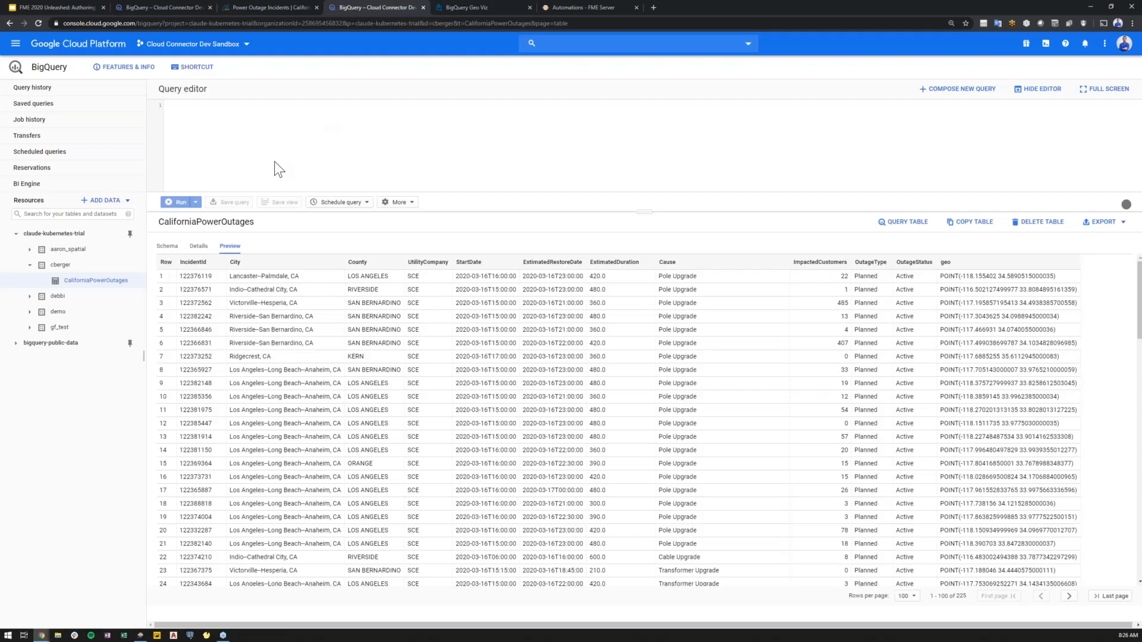
pyautogui.click(38, 23)
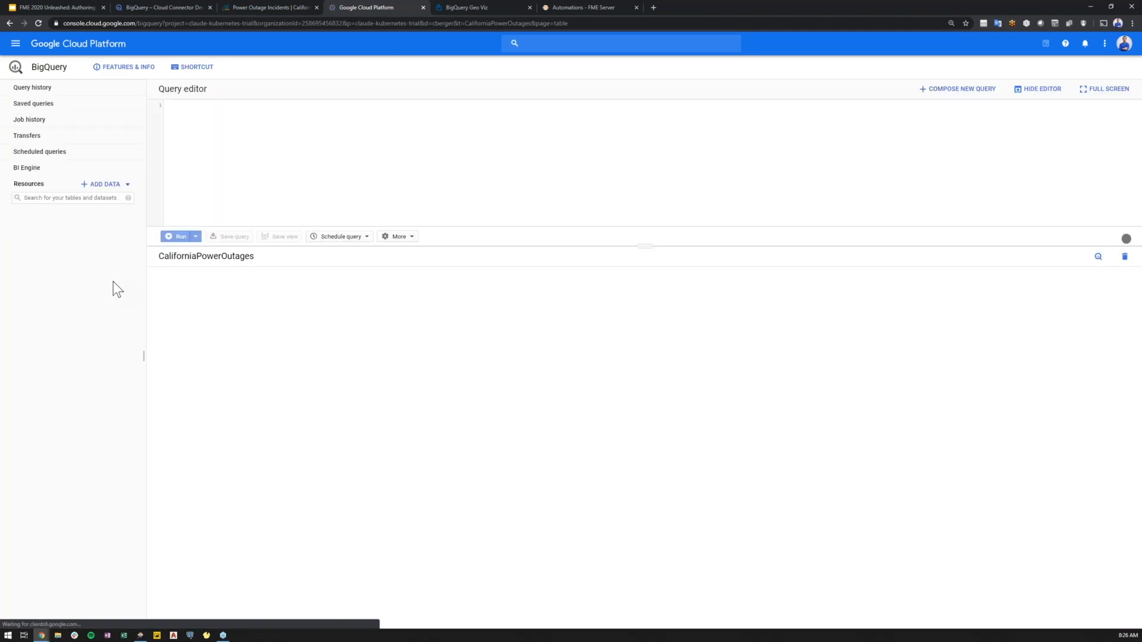
pyautogui.click(77, 295)
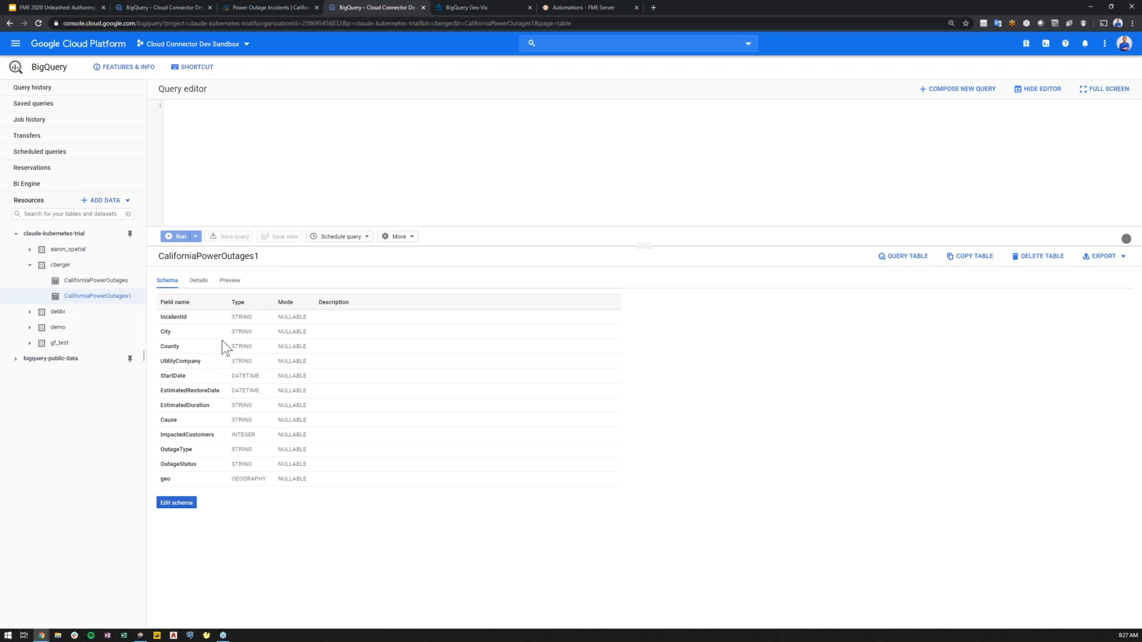
pyautogui.click(230, 281)
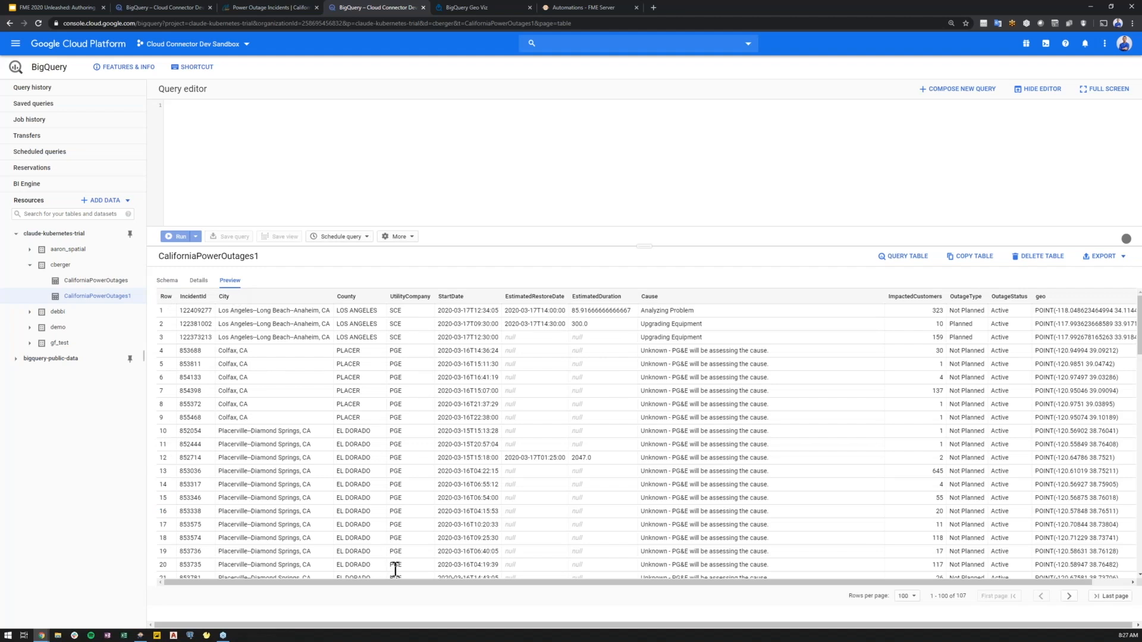
pyautogui.moveTo(399, 580); pyautogui.dragTo(439, 577)
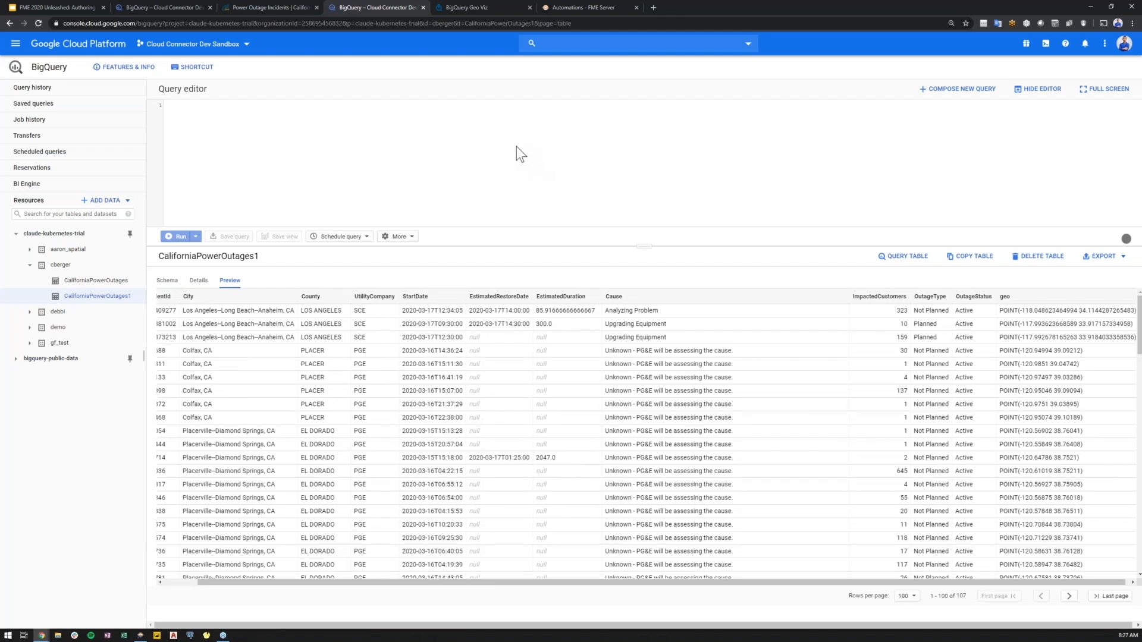
# Switch to BigQuery Geo Viz, zoom into Los Angeles, and inspect an outage point's attributes.
pyautogui.click(482, 7)
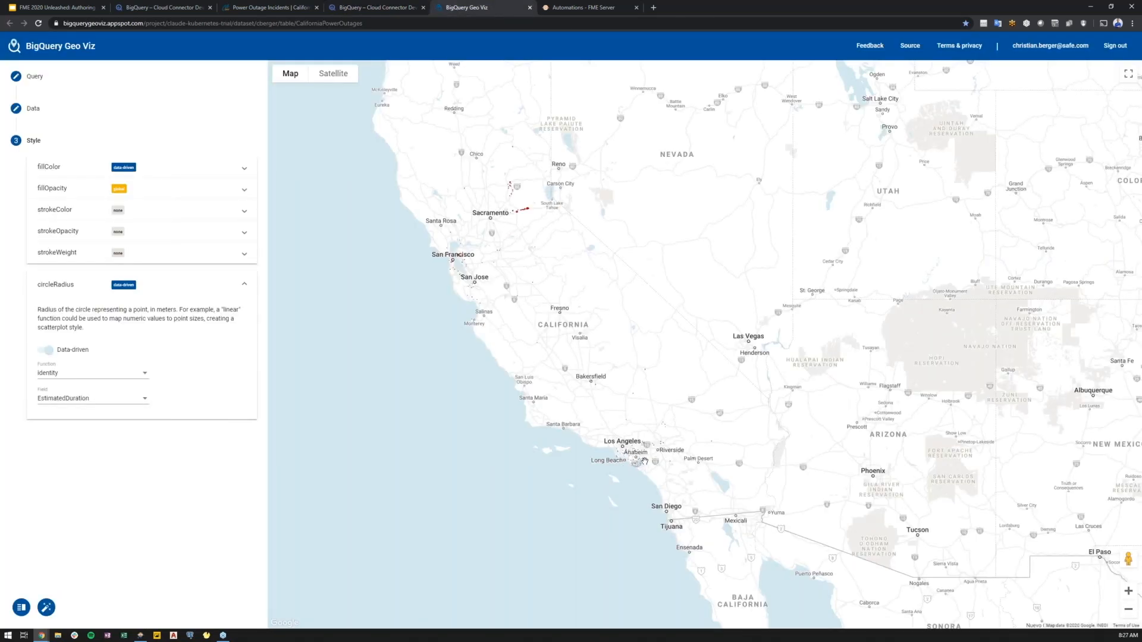
pyautogui.scroll(2, 635, 455)
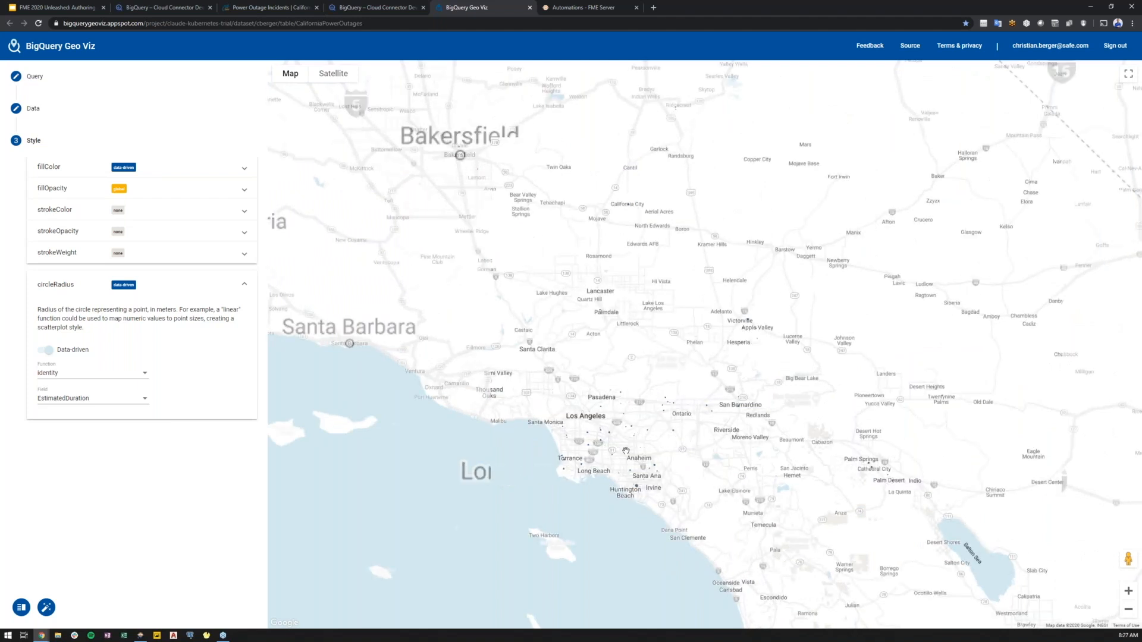
pyautogui.scroll(1, 651, 439)
pyautogui.moveTo(582, 415); pyautogui.dragTo(571, 381)
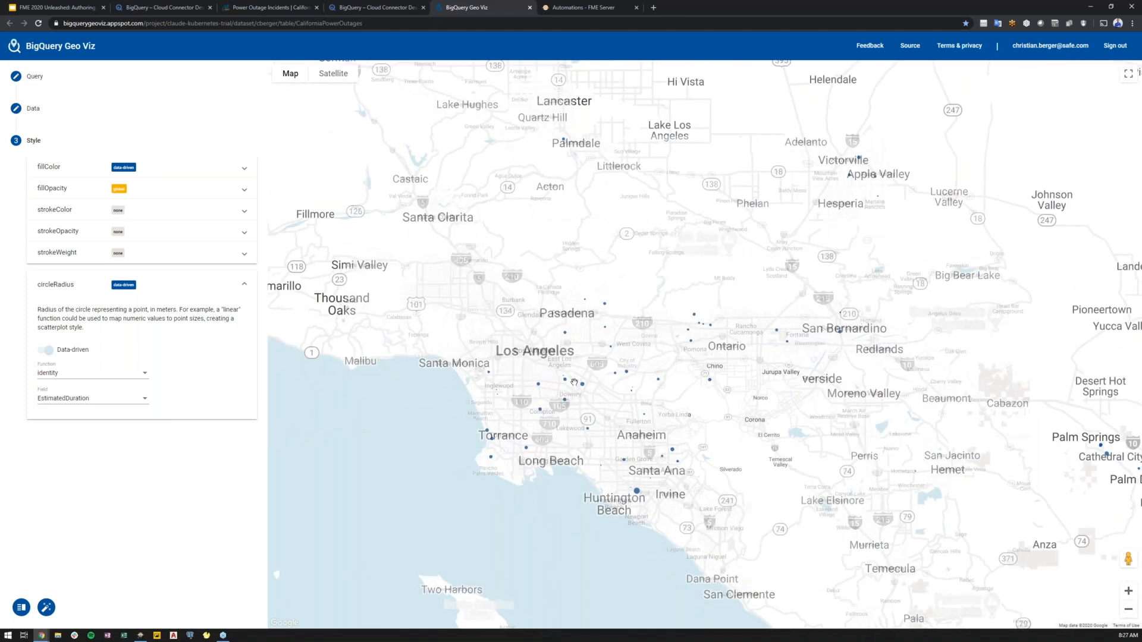
pyautogui.scroll(3, 570, 382)
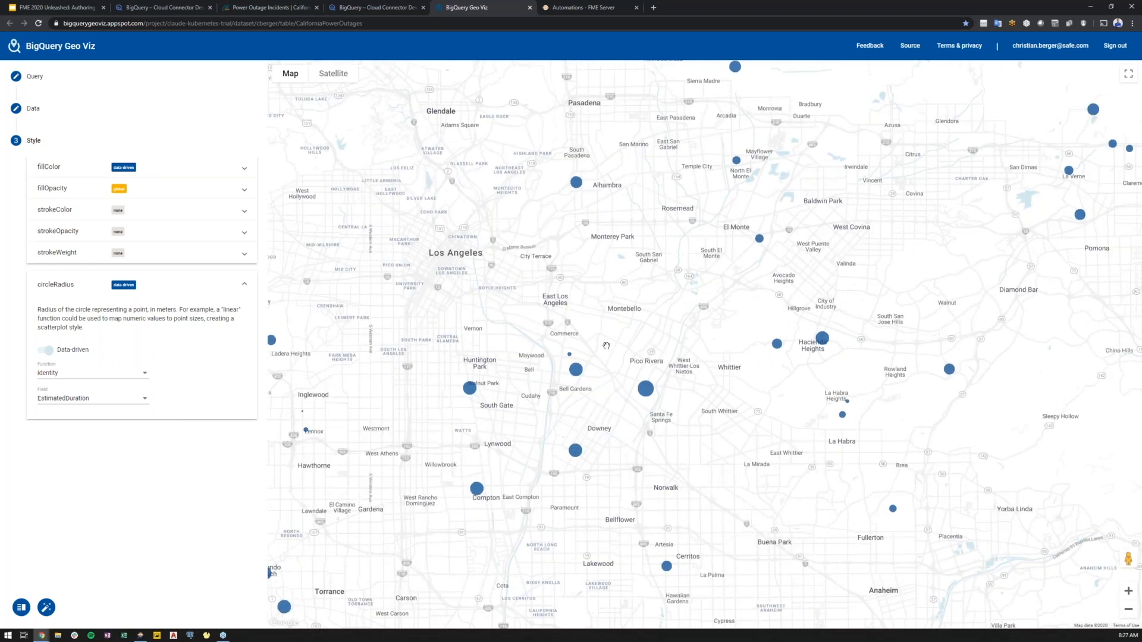
pyautogui.click(644, 390)
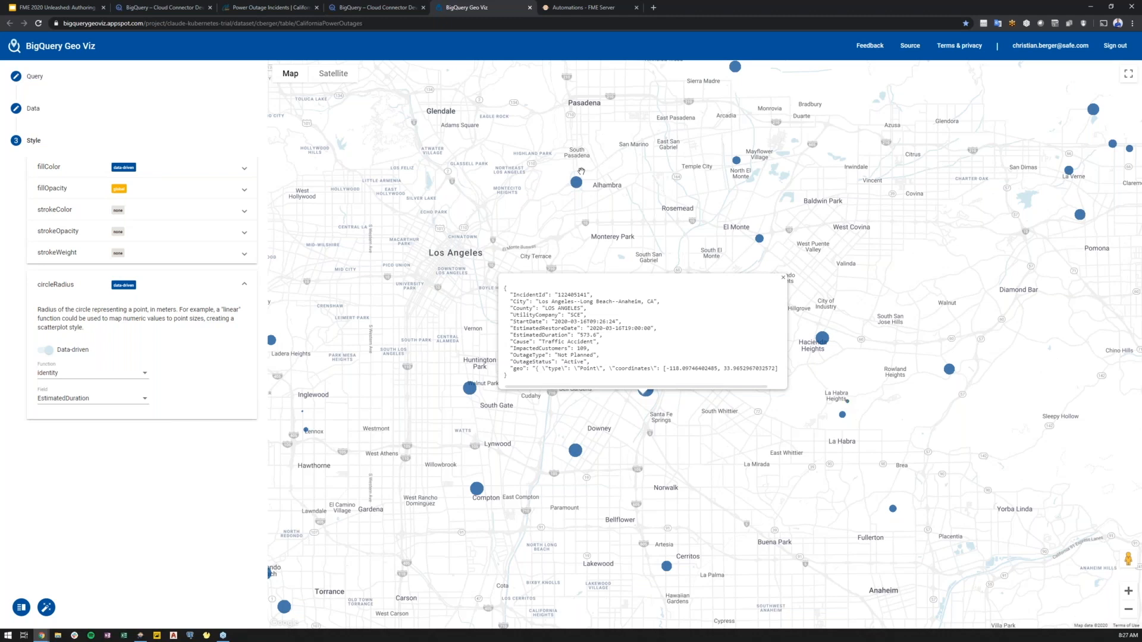
# Open the FME Server Automations tab to view the CaliforniaPowerOutages automation.
pyautogui.click(588, 6)
pyautogui.moveTo(620, 244); pyautogui.dragTo(740, 298)
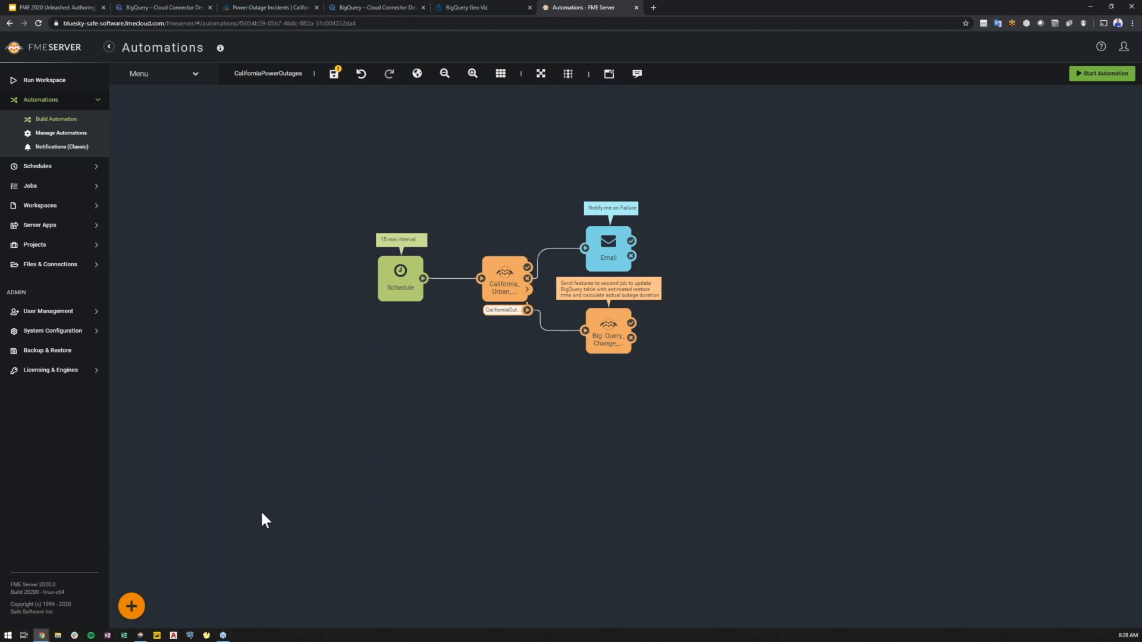
# Return to the workspace and inspect the features on the Tester's Failed connection.
pyautogui.click(141, 635)
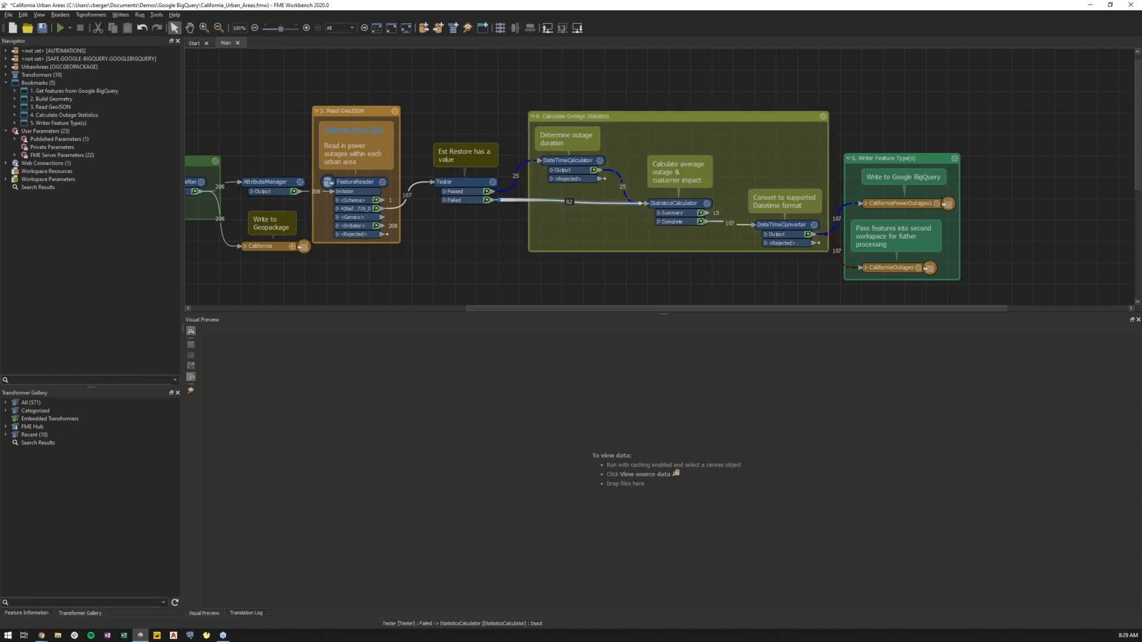
pyautogui.rightClick(547, 199)
pyautogui.click(581, 322)
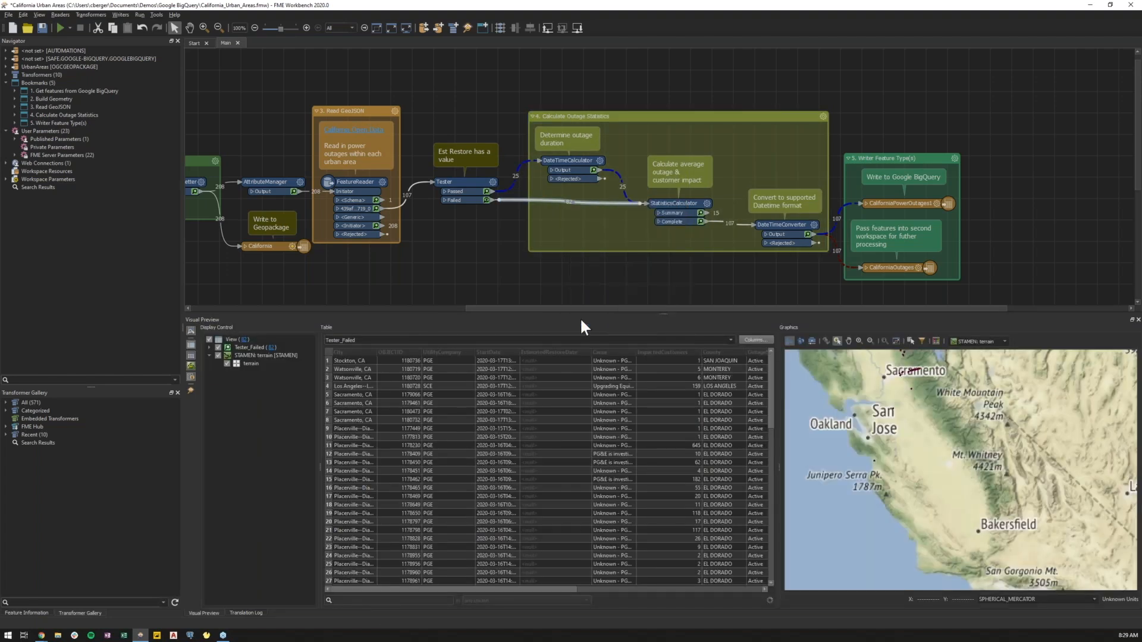
# Give the Tester's Failed connection a custom green style (0,255,127) and apply it to all downstream connections.
pyautogui.click(587, 296)
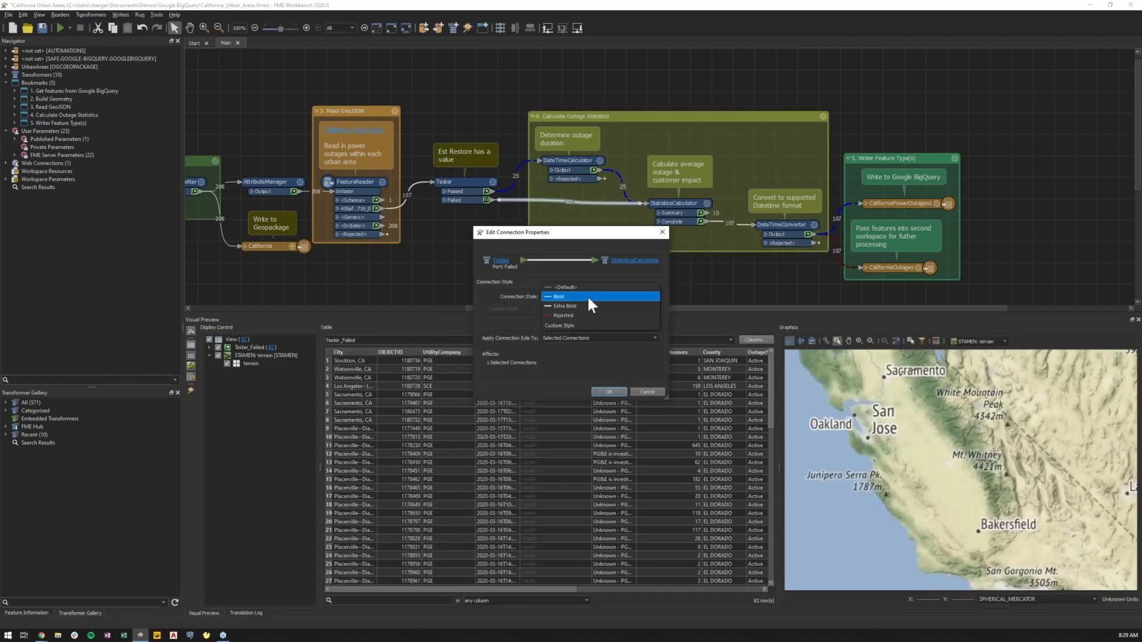
pyautogui.click(580, 325)
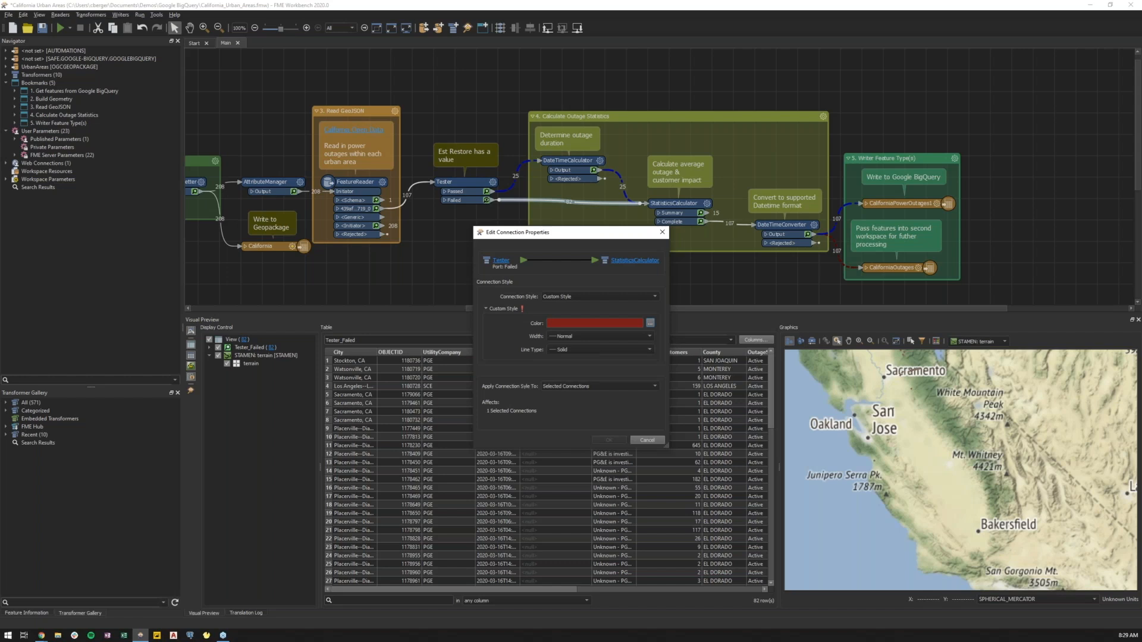
pyautogui.click(651, 323)
pyautogui.click(541, 284)
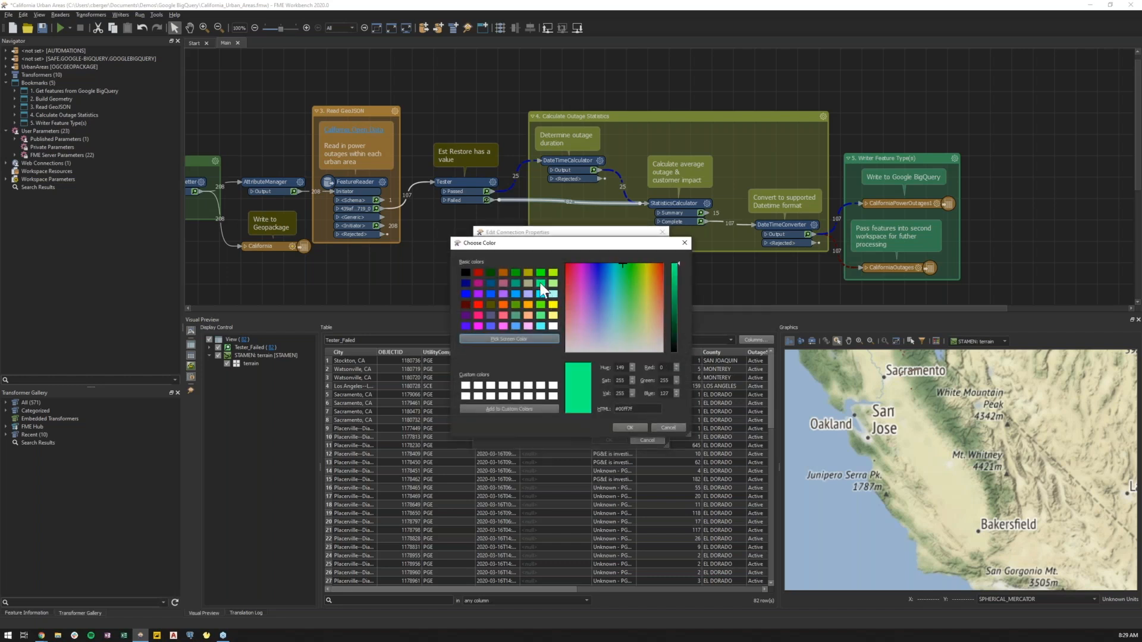
pyautogui.click(627, 426)
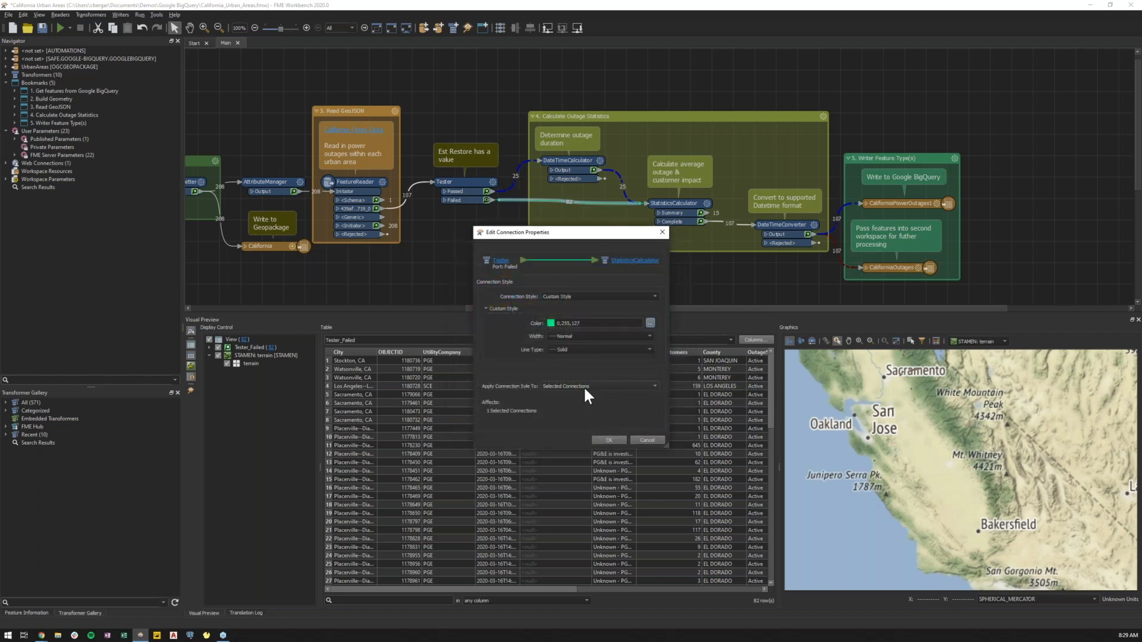
pyautogui.click(584, 387)
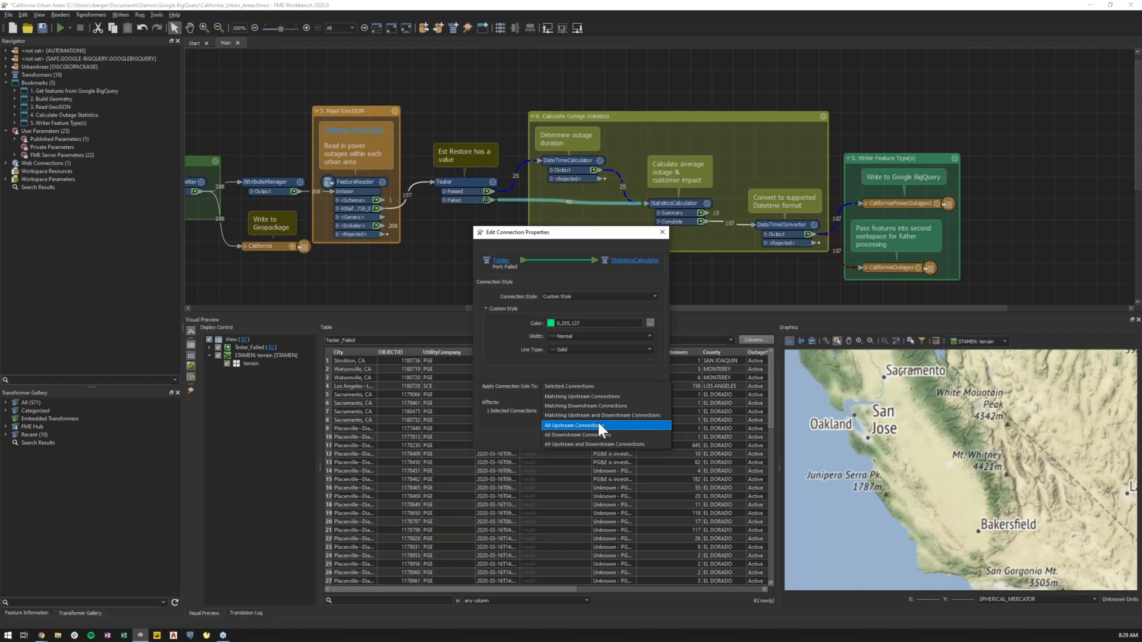
pyautogui.click(599, 424)
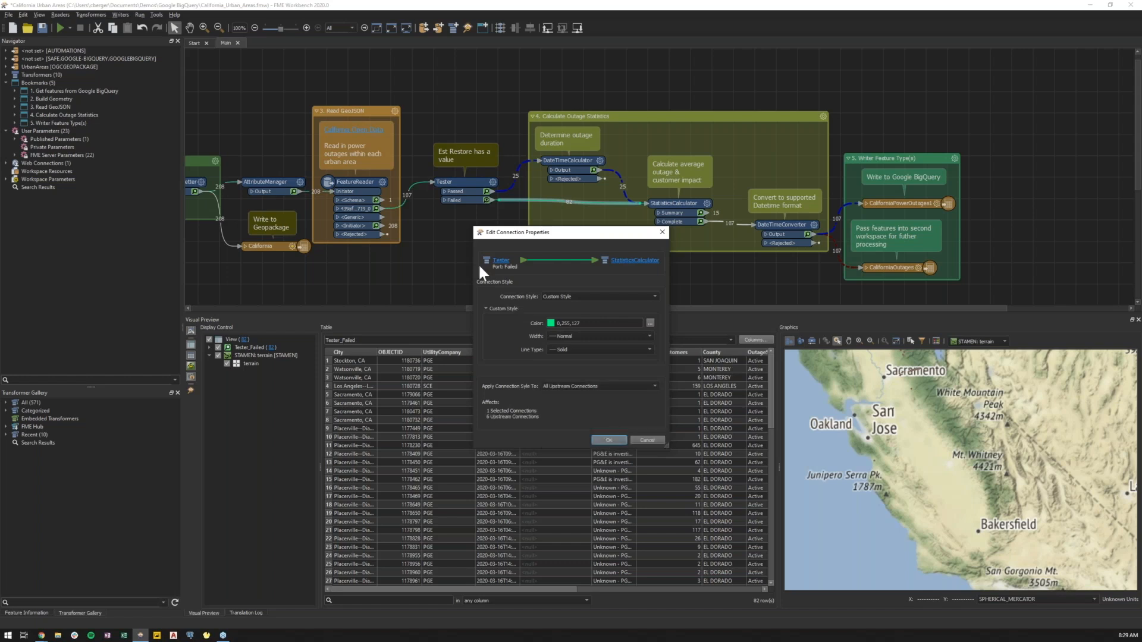
pyautogui.click(592, 386)
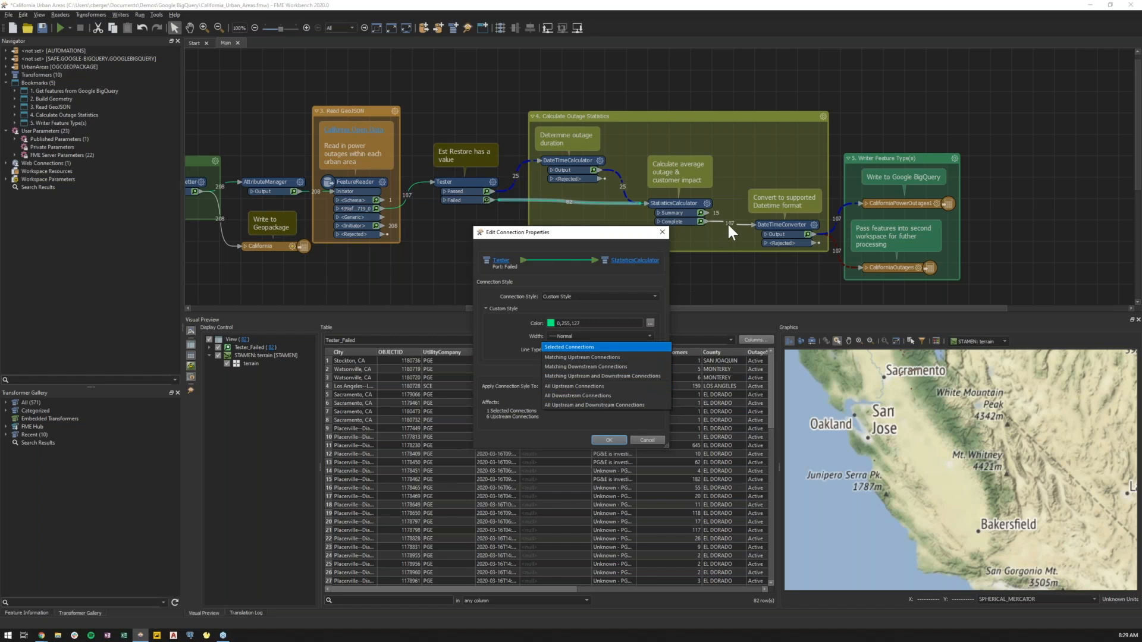
pyautogui.click(632, 396)
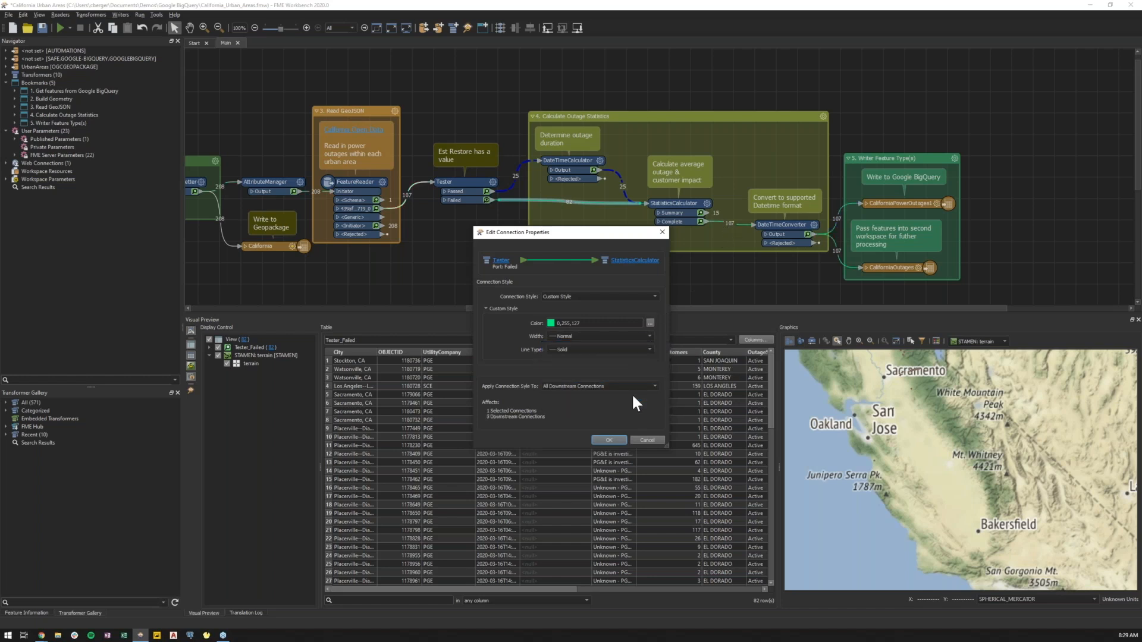
pyautogui.click(638, 439)
pyautogui.click(604, 266)
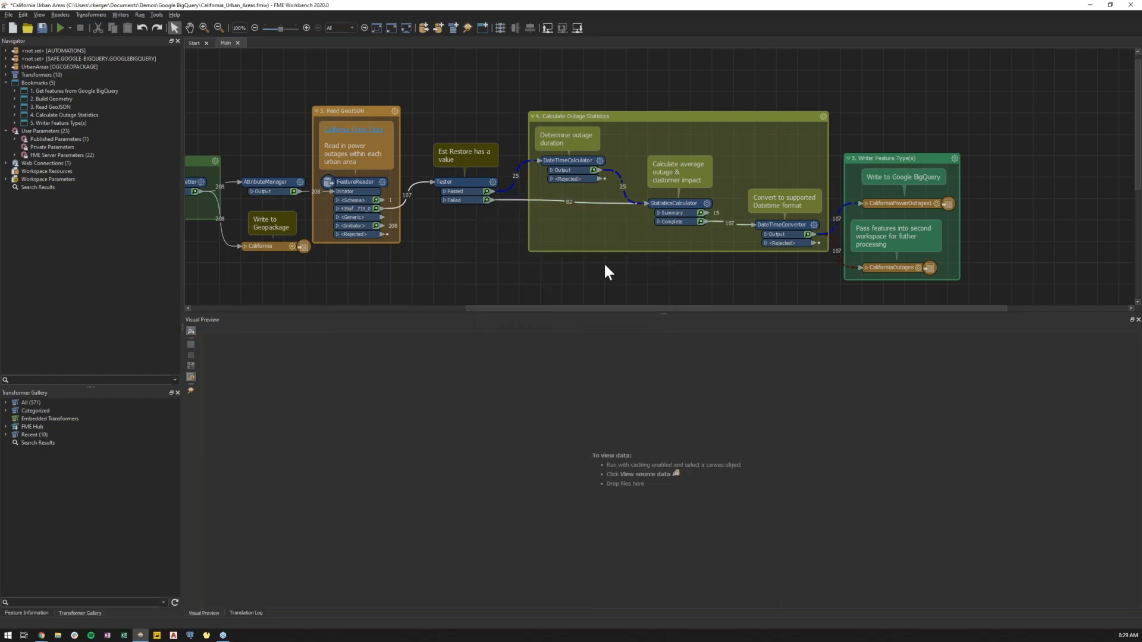
# Switch to the browser's FME 2020 Unleashed slide deck tab and start presenting from the current slide.
pyautogui.click(40, 635)
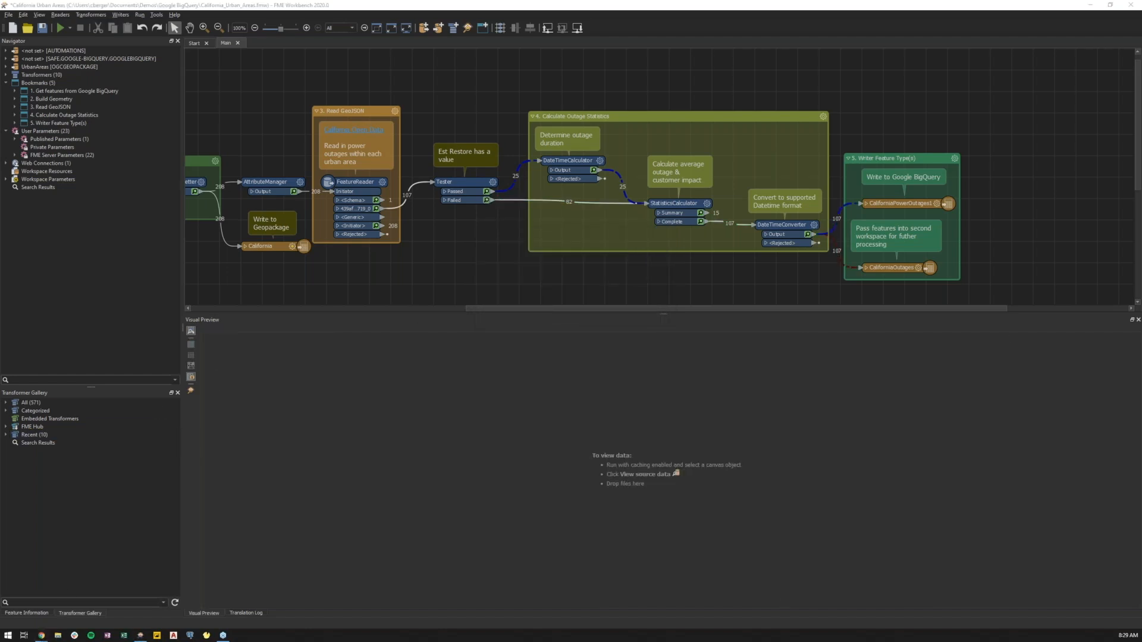
pyautogui.click(51, 606)
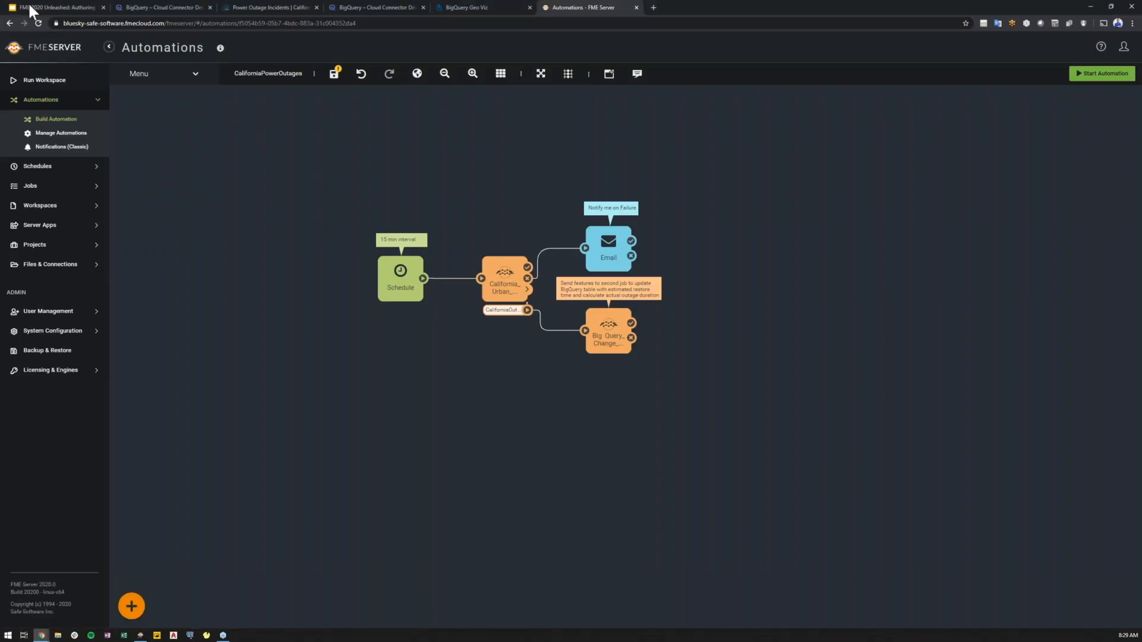
pyautogui.click(30, 3)
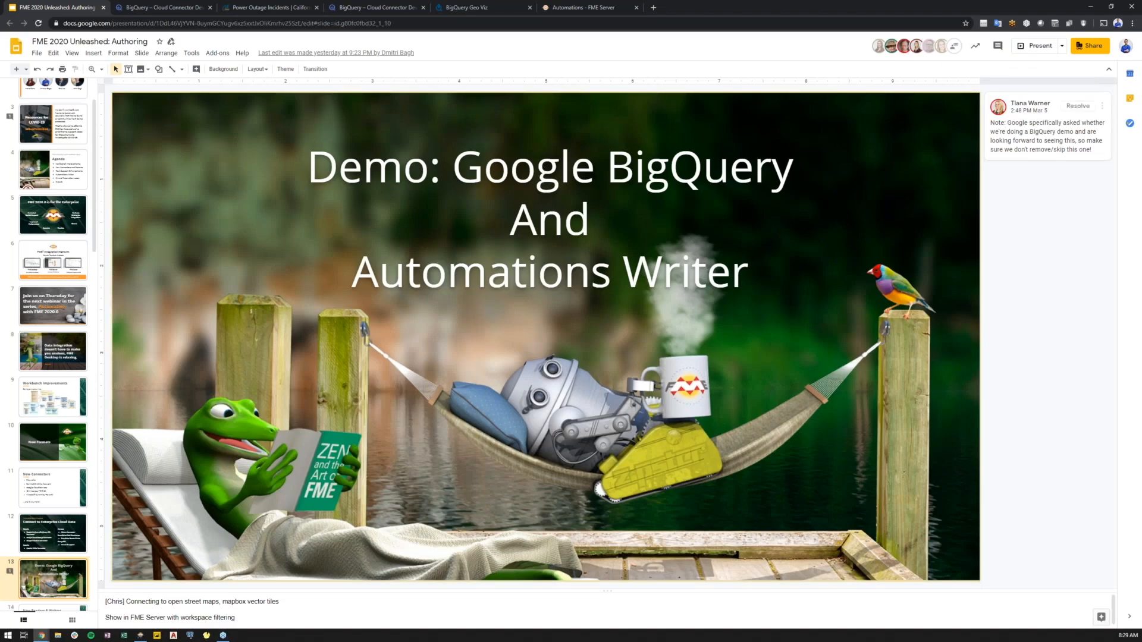
pyautogui.click(1037, 46)
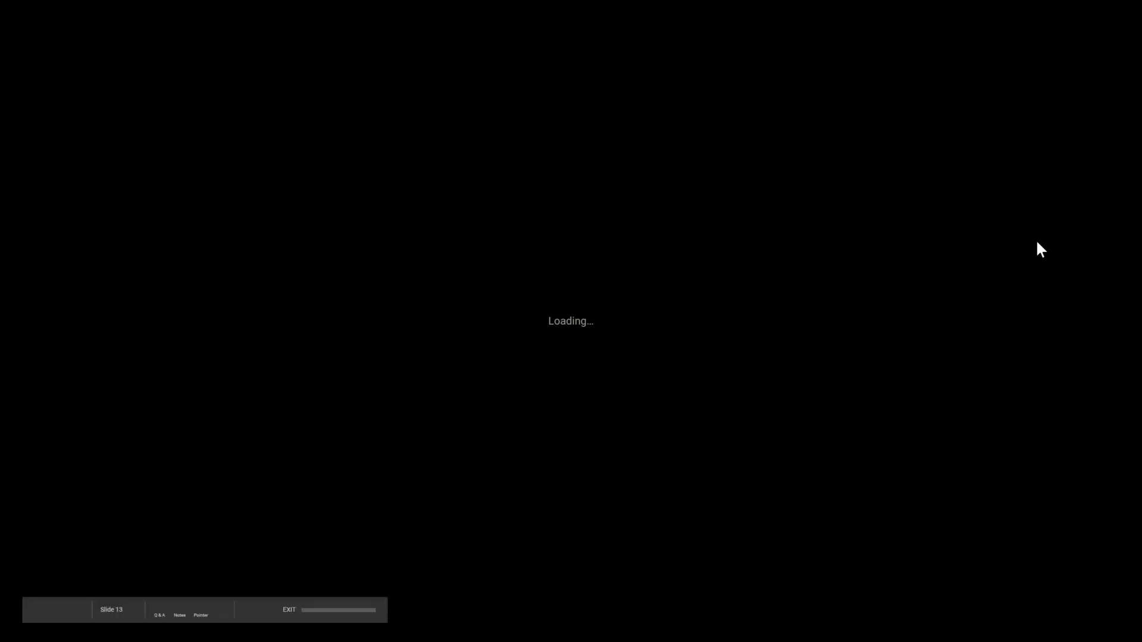
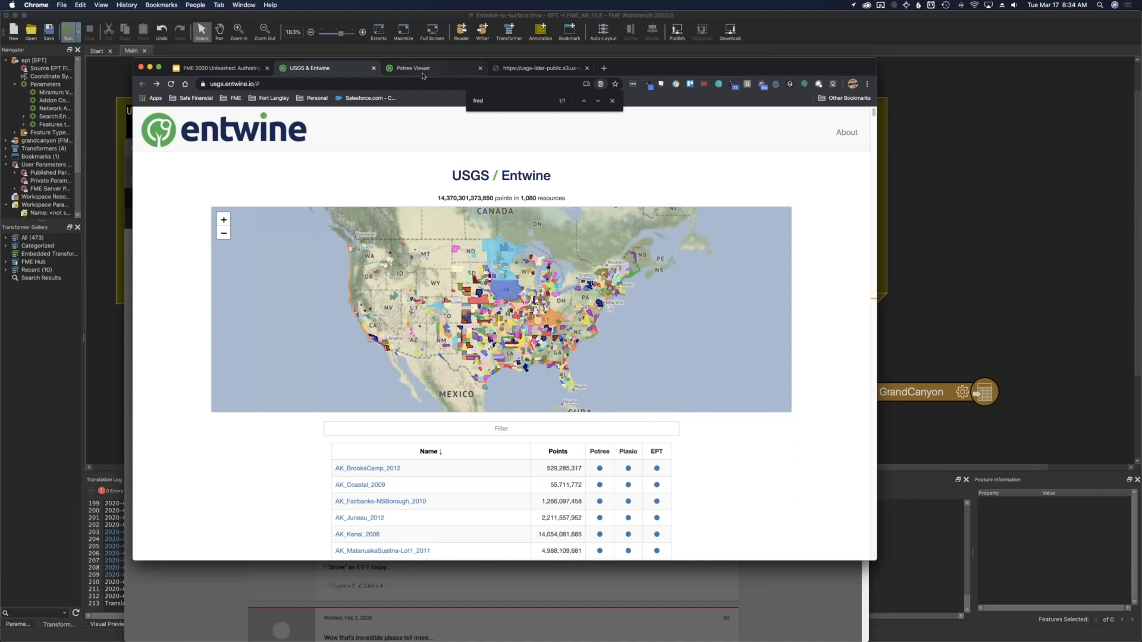
# Open the Potree Viewer tab, show the minimap, and orbit around the Fredonia point cloud to examine it.
pyautogui.click(423, 69)
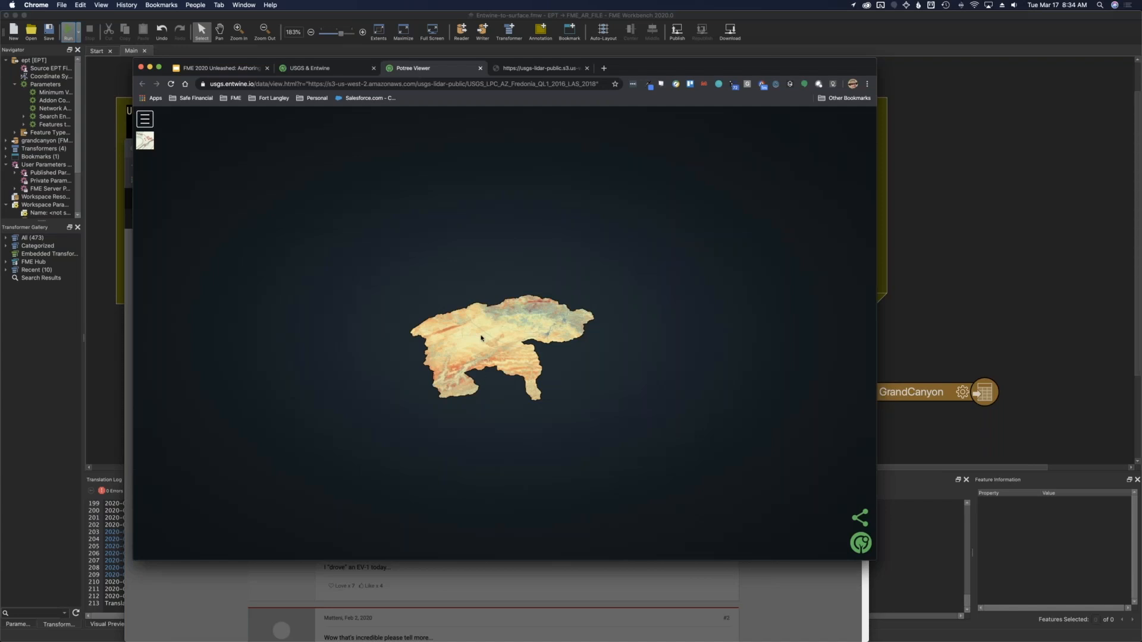
pyautogui.scroll(2, 481, 338)
pyautogui.scroll(2, 482, 338)
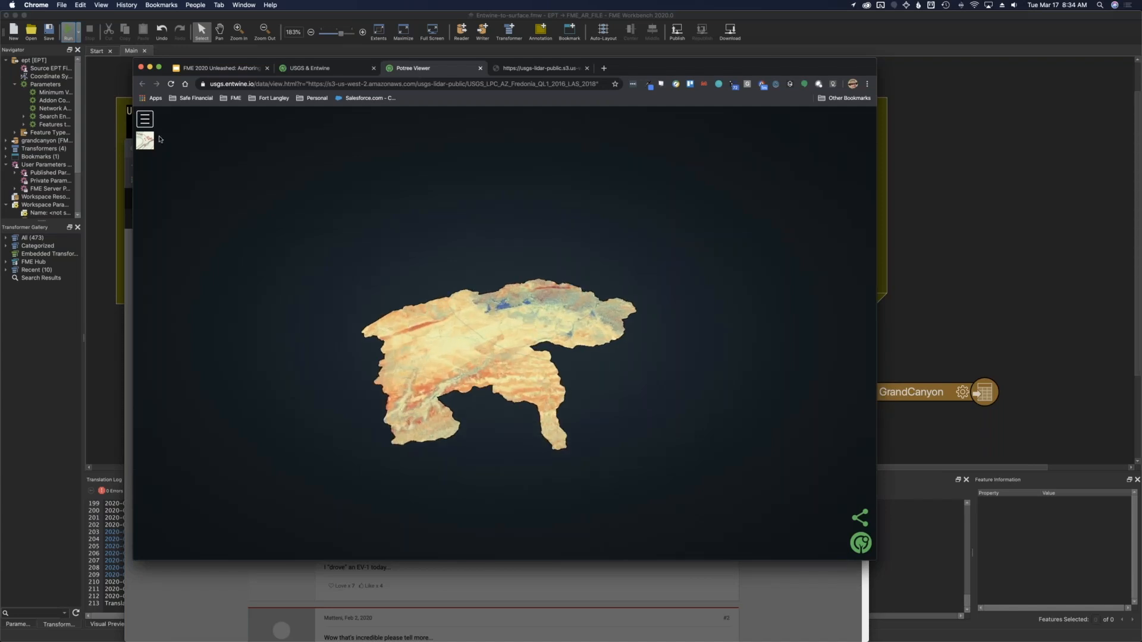
pyautogui.click(141, 144)
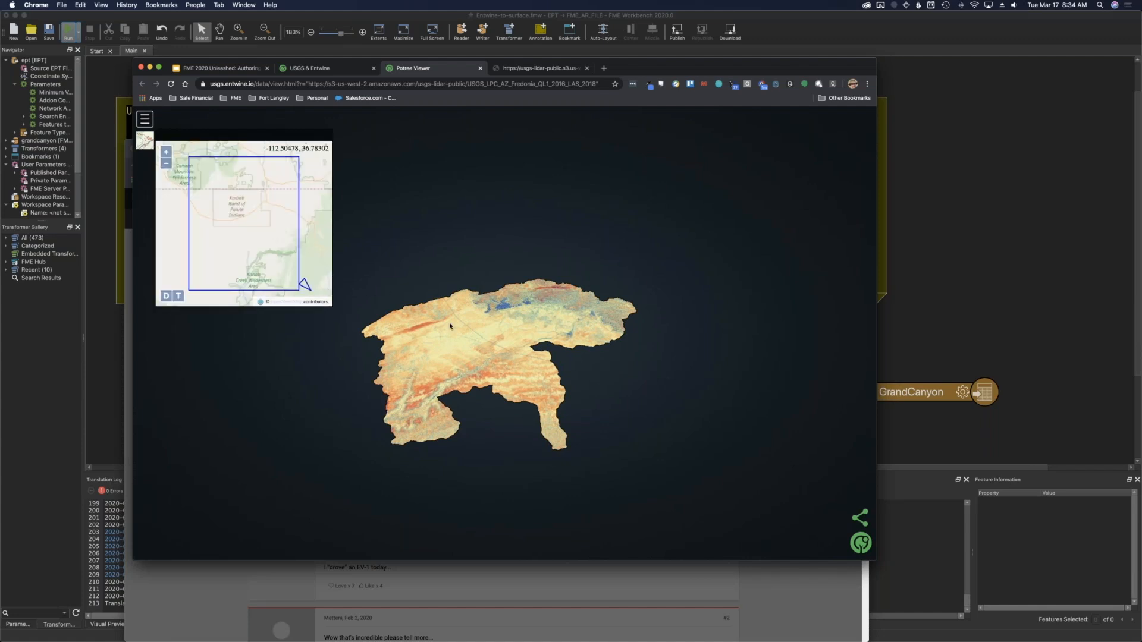
pyautogui.moveTo(456, 343); pyautogui.dragTo(462, 310)
pyautogui.moveTo(450, 378); pyautogui.dragTo(462, 320)
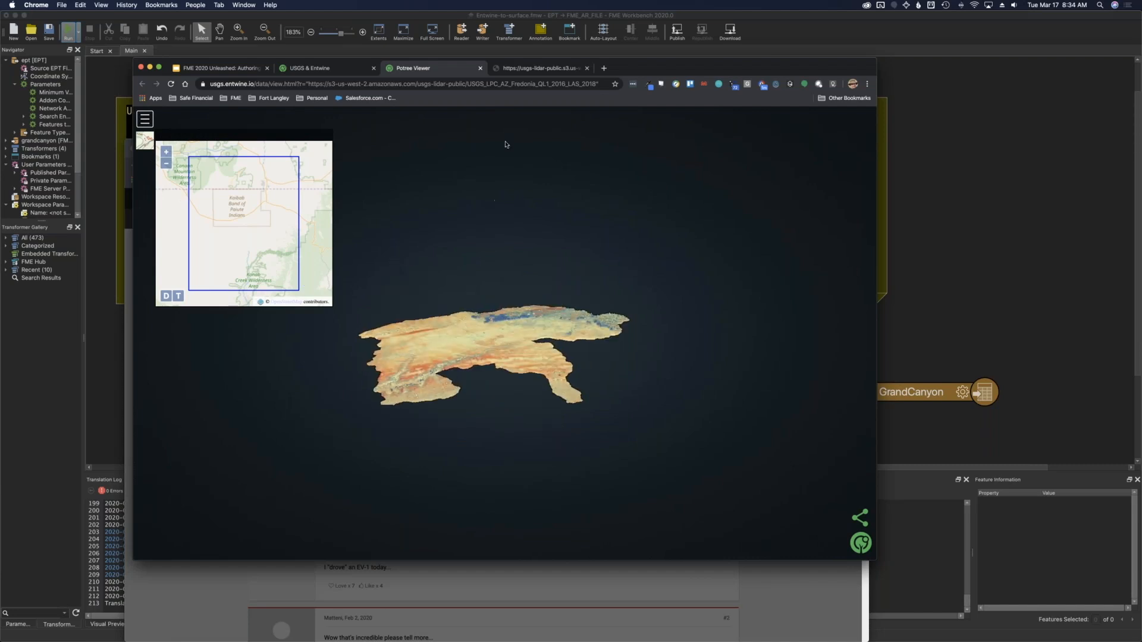
# Open the ept.json tab to view the Entwine dataset metadata and its S3 URL, then return to the workspace.
pyautogui.click(531, 70)
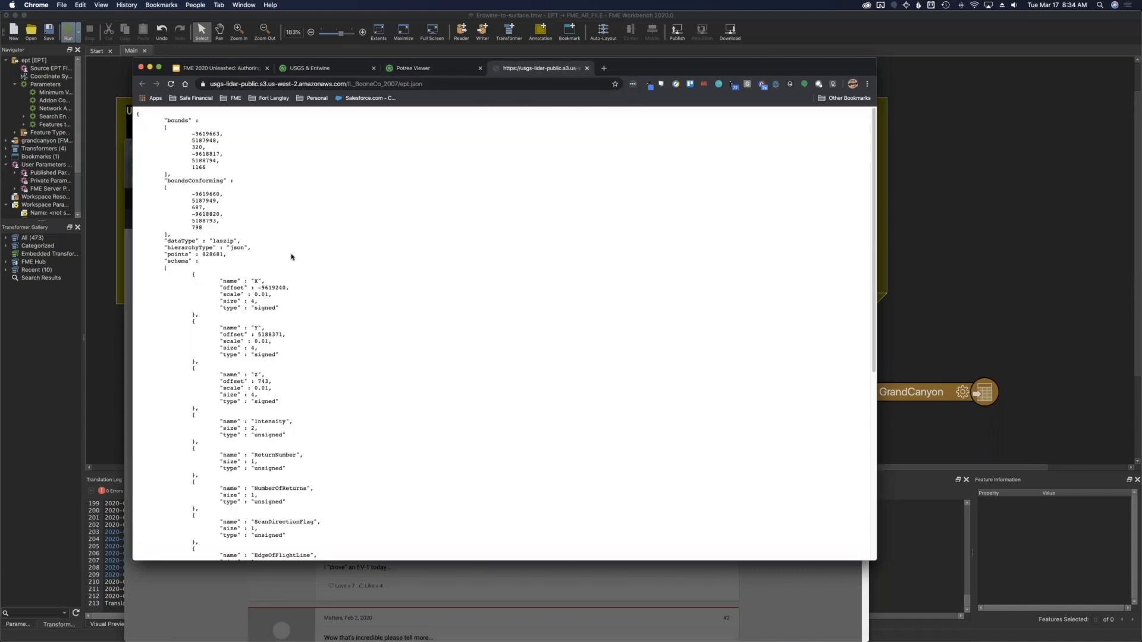
pyautogui.click(329, 85)
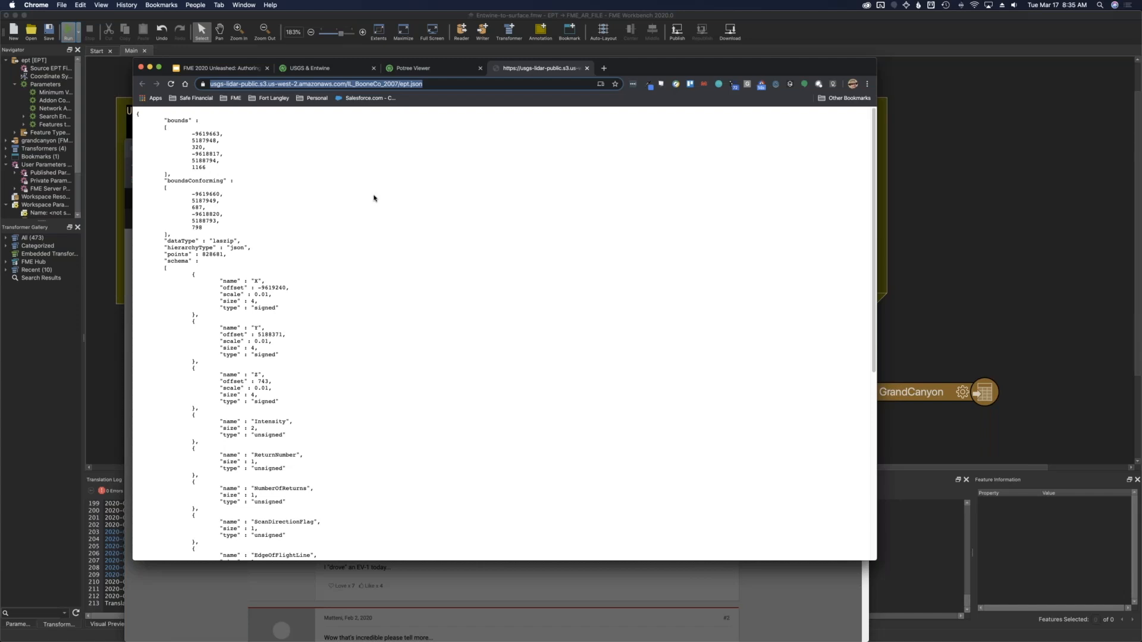
pyautogui.click(100, 190)
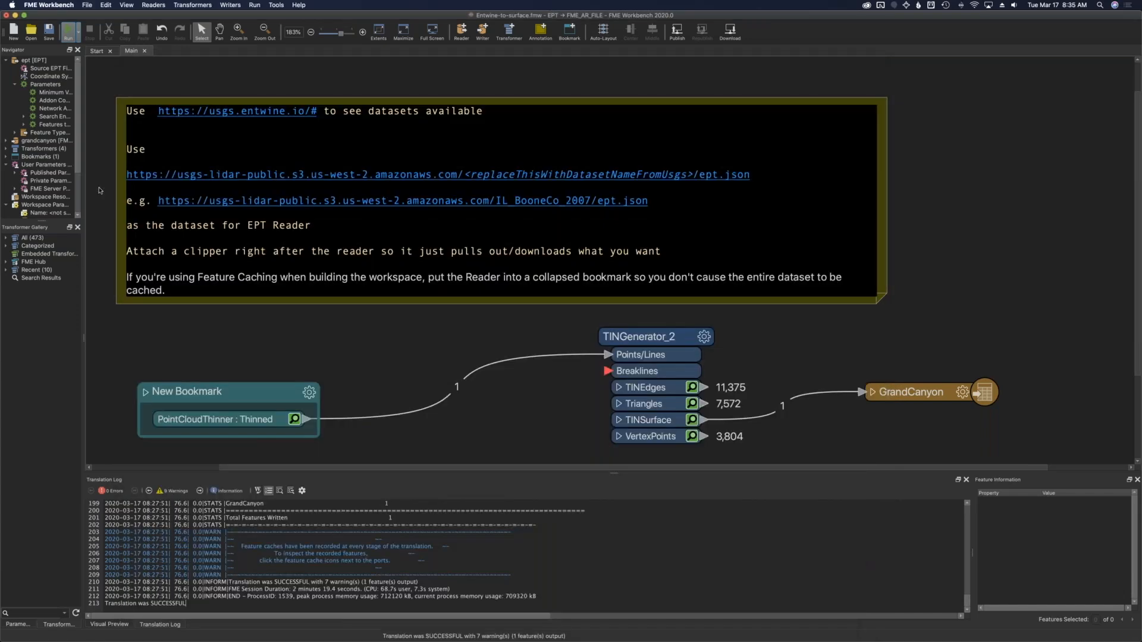
# Open the EPT reader's parameters to inspect the Source EPT File(s) path, then close the dialog without changes.
pyautogui.click(153, 146)
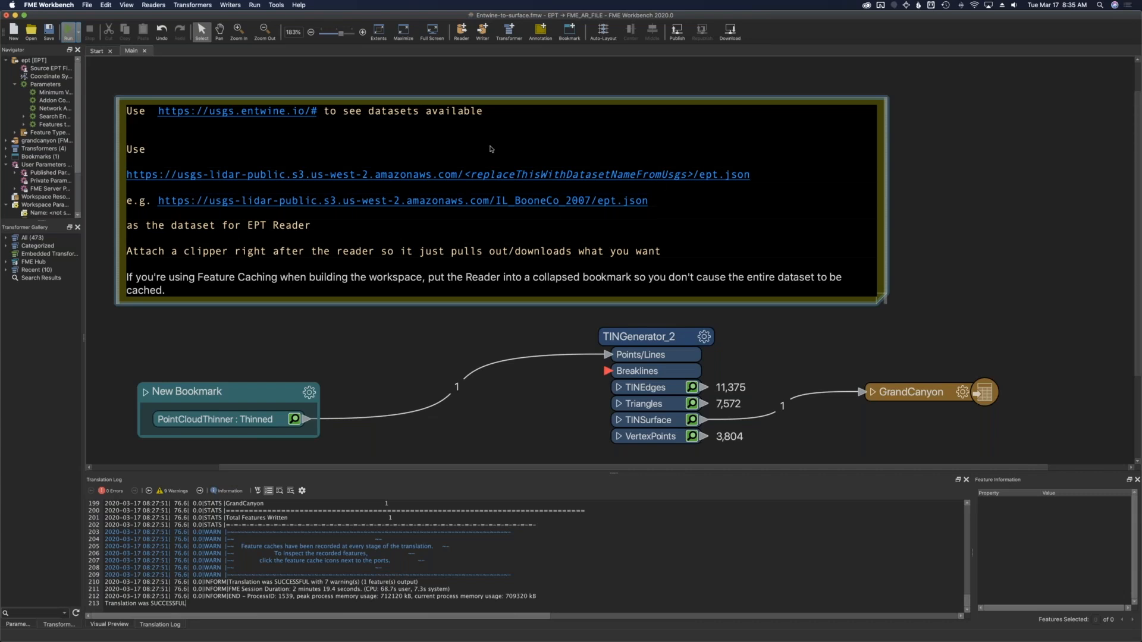
pyautogui.doubleClick(50, 68)
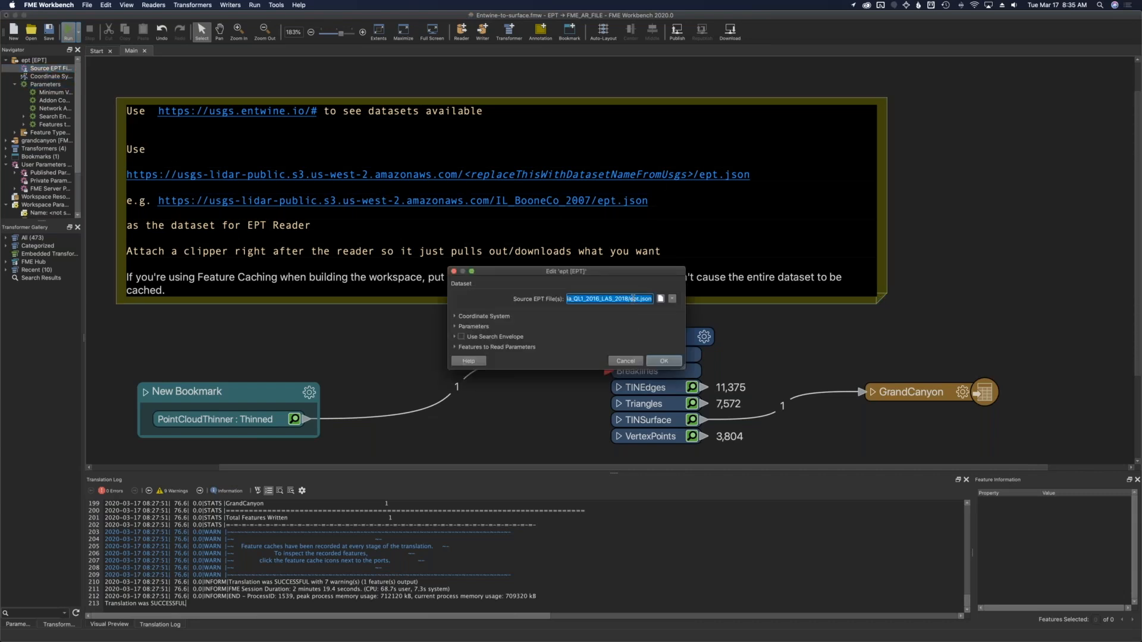
pyautogui.click(633, 299)
pyautogui.press('Left')
pyautogui.press('Left')
pyautogui.press('Left')
pyautogui.press('Left')
pyautogui.press('Left')
pyautogui.press('Left')
pyautogui.press('Left')
pyautogui.press('Left')
pyautogui.press('Left')
pyautogui.press('Left')
pyautogui.press('Left')
pyautogui.press('Left')
pyautogui.press('Left')
pyautogui.press('Left')
pyautogui.press('Left')
pyautogui.press('Left')
pyautogui.press('Left')
pyautogui.press('Left')
pyautogui.press('Left')
pyautogui.press('Left')
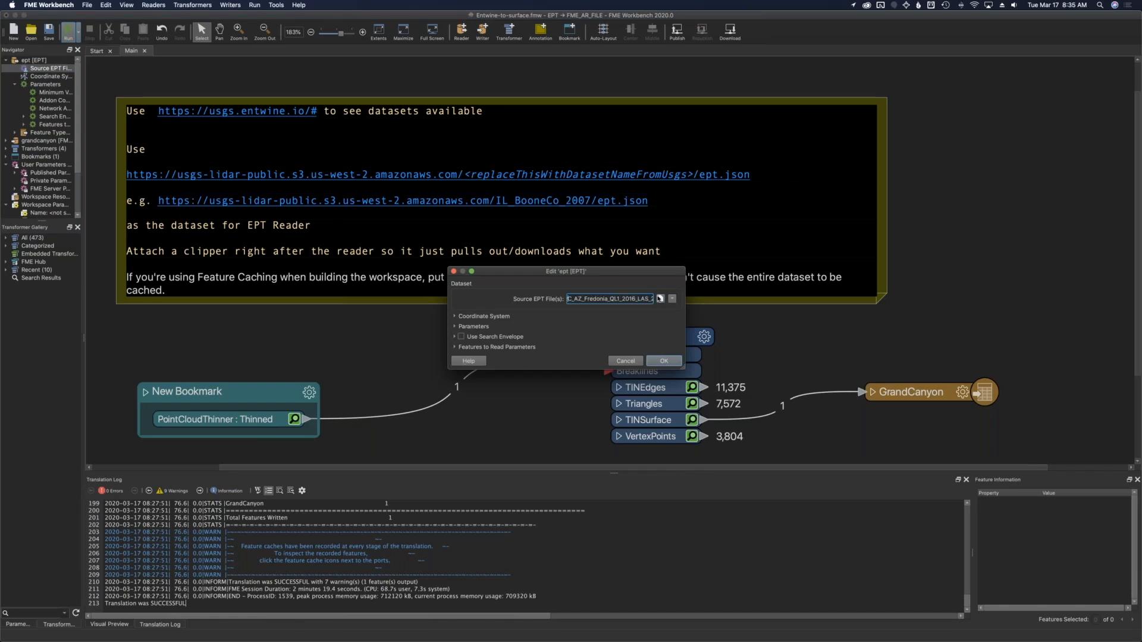
pyautogui.click(624, 361)
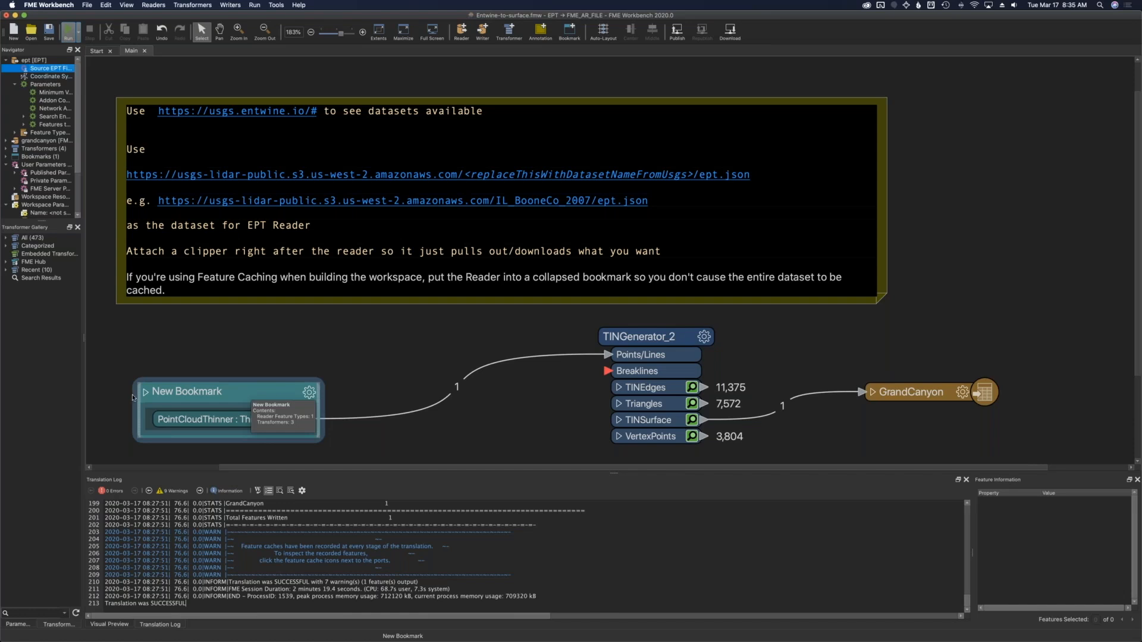
# Expand New Bookmark to examine the Creator, EPT reader, Clipper and PointCloudThinner chain and the feature caching option, then collapse it.
pyautogui.scroll(-4, 188, 301)
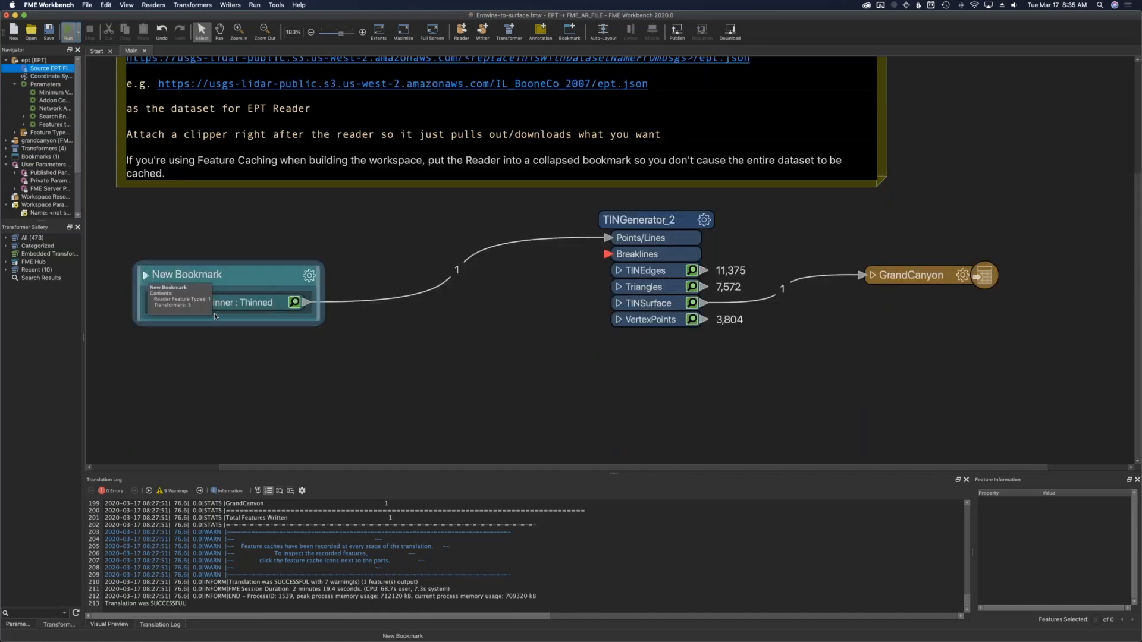
pyautogui.click(146, 276)
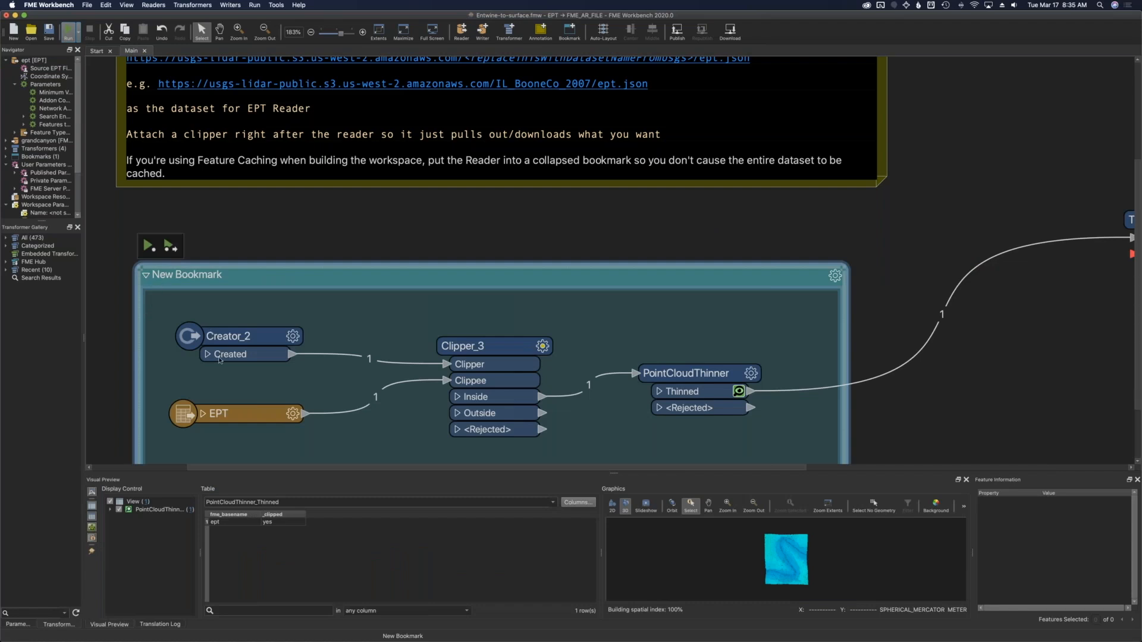
pyautogui.click(247, 417)
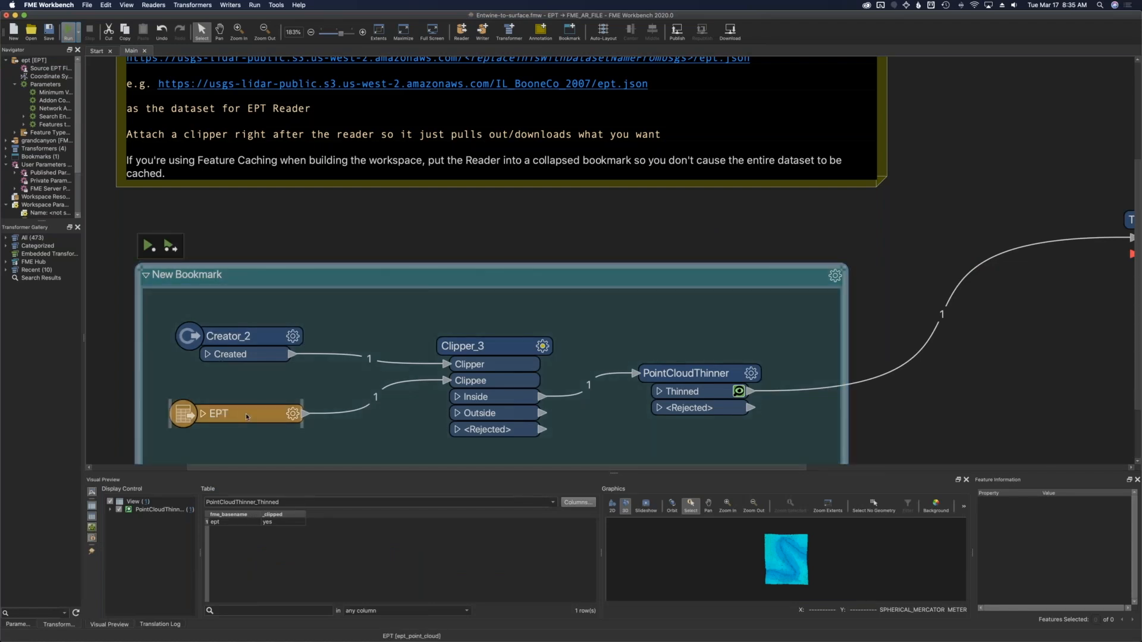
pyautogui.click(76, 32)
pyautogui.click(78, 34)
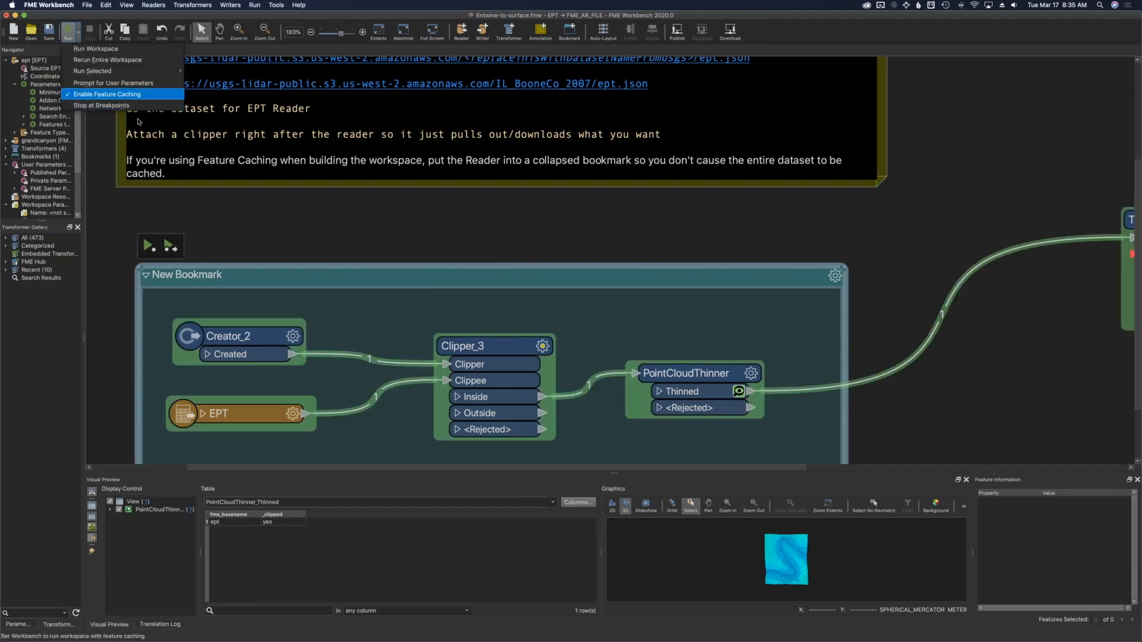
pyautogui.click(334, 441)
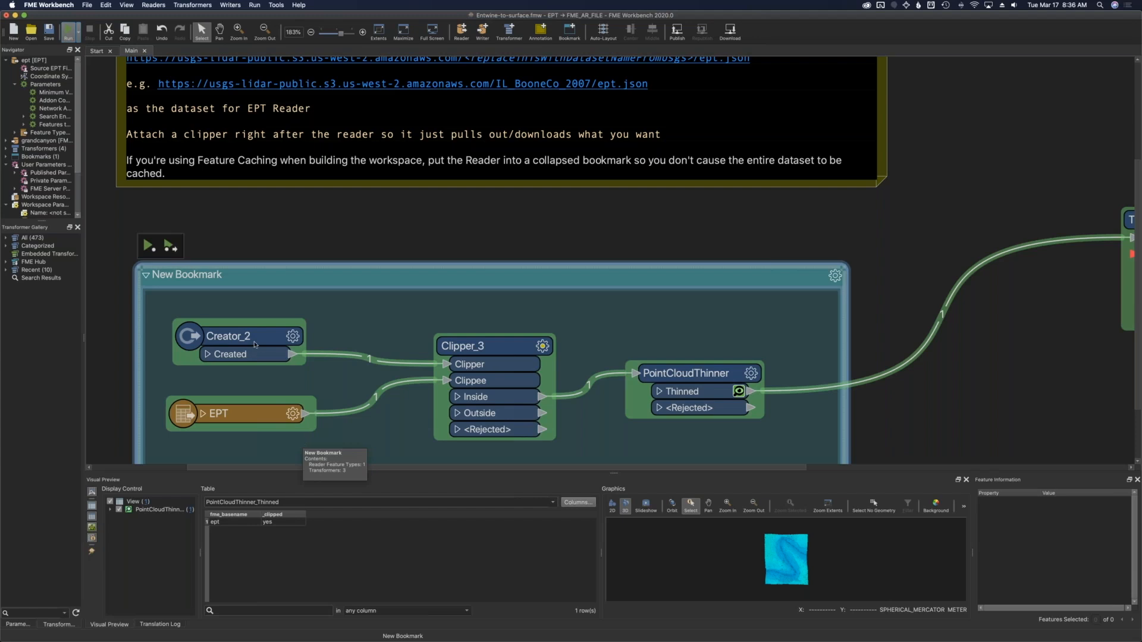
pyautogui.moveTo(256, 341)
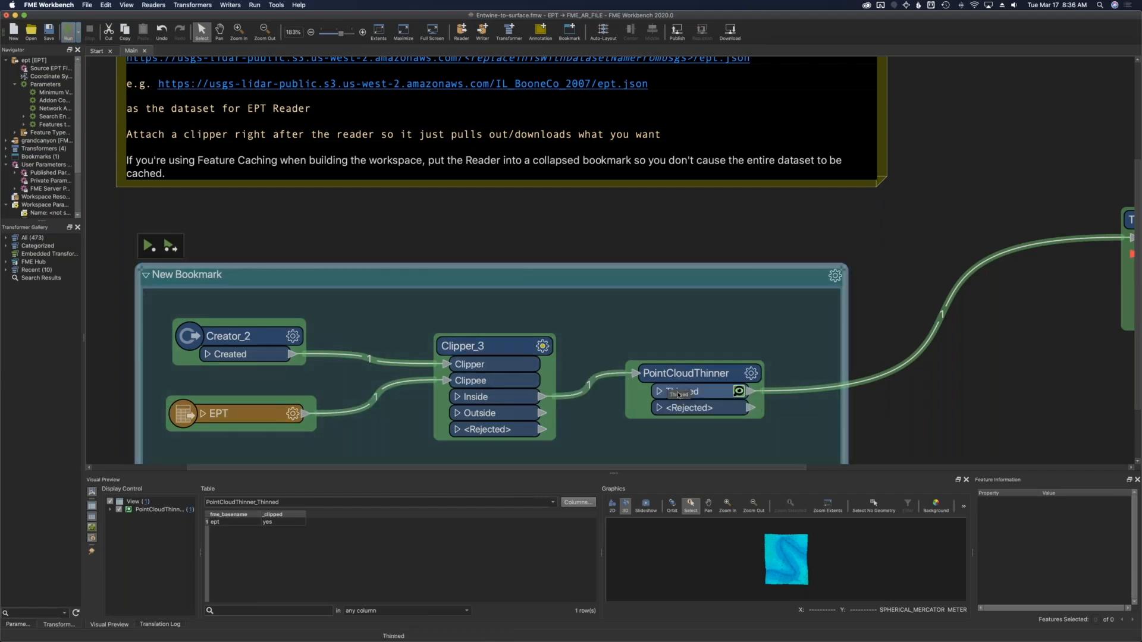
pyautogui.click(146, 275)
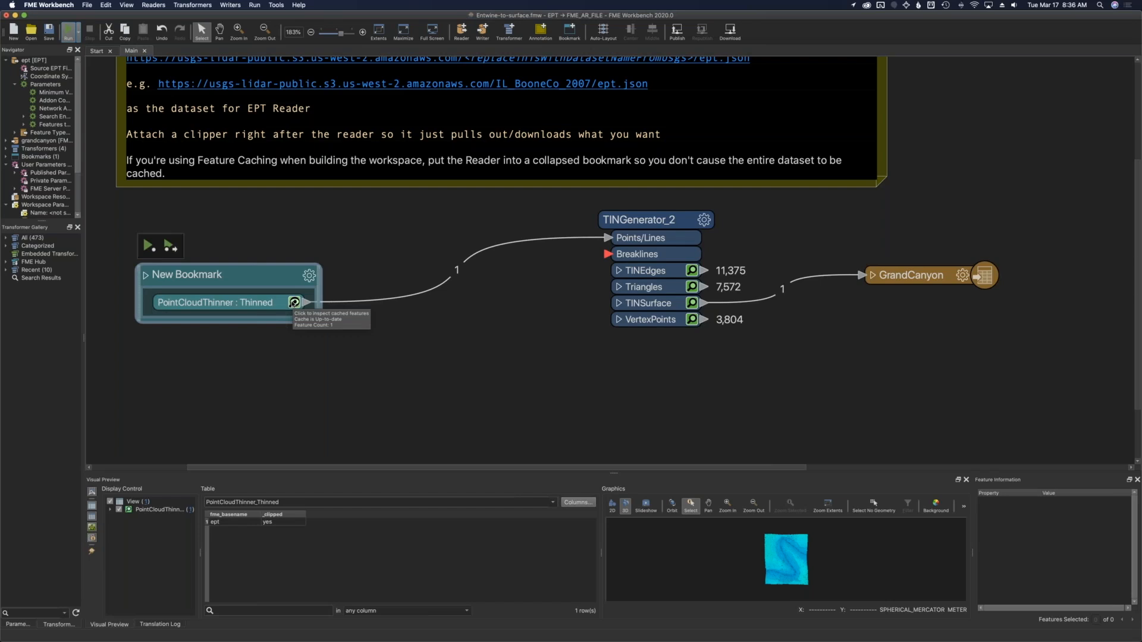
# Inspect the TINGenerator_2 TINSurface cached output in an enlarged Visual Preview, orbiting and zooming the 3D surface.
pyautogui.click(345, 301)
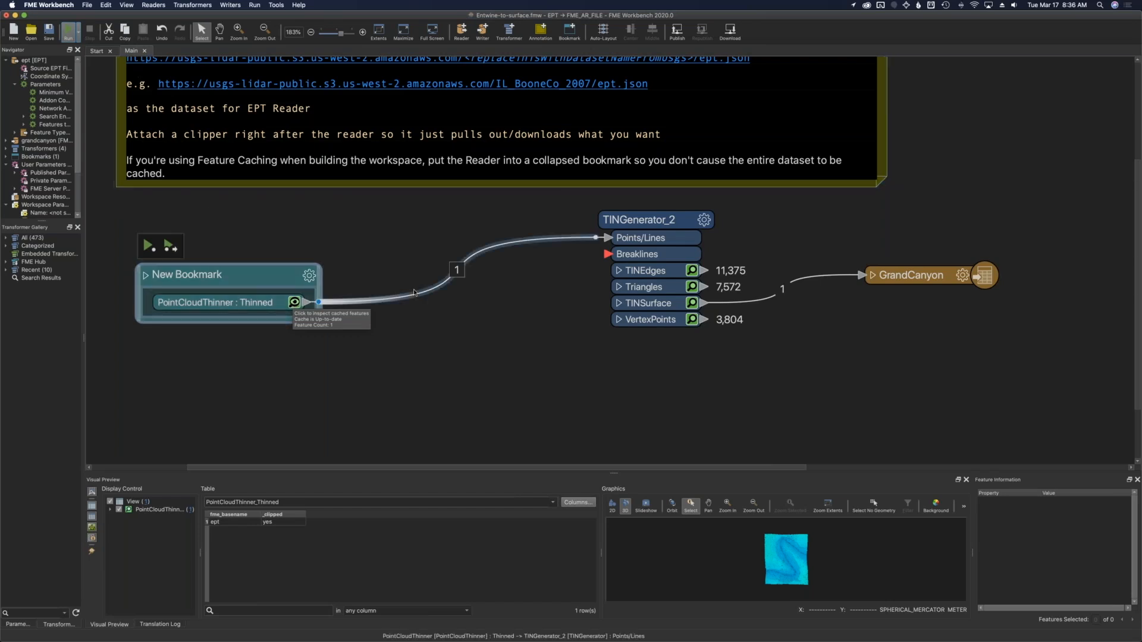
pyautogui.click(613, 355)
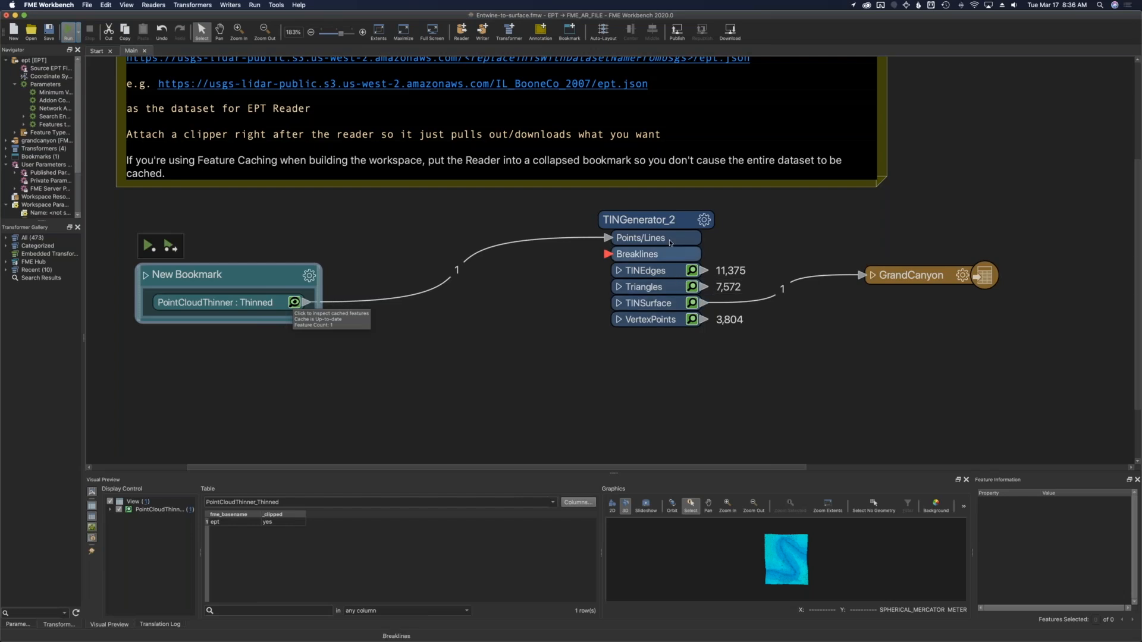
pyautogui.click(692, 304)
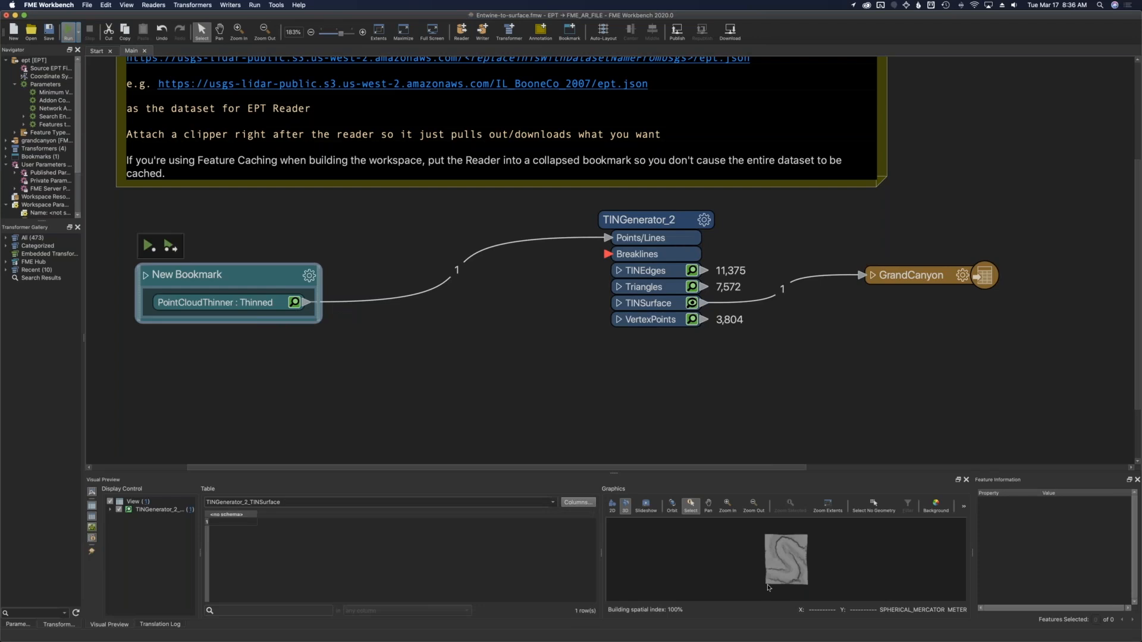
pyautogui.click(672, 505)
pyautogui.moveTo(736, 581); pyautogui.dragTo(612, 320)
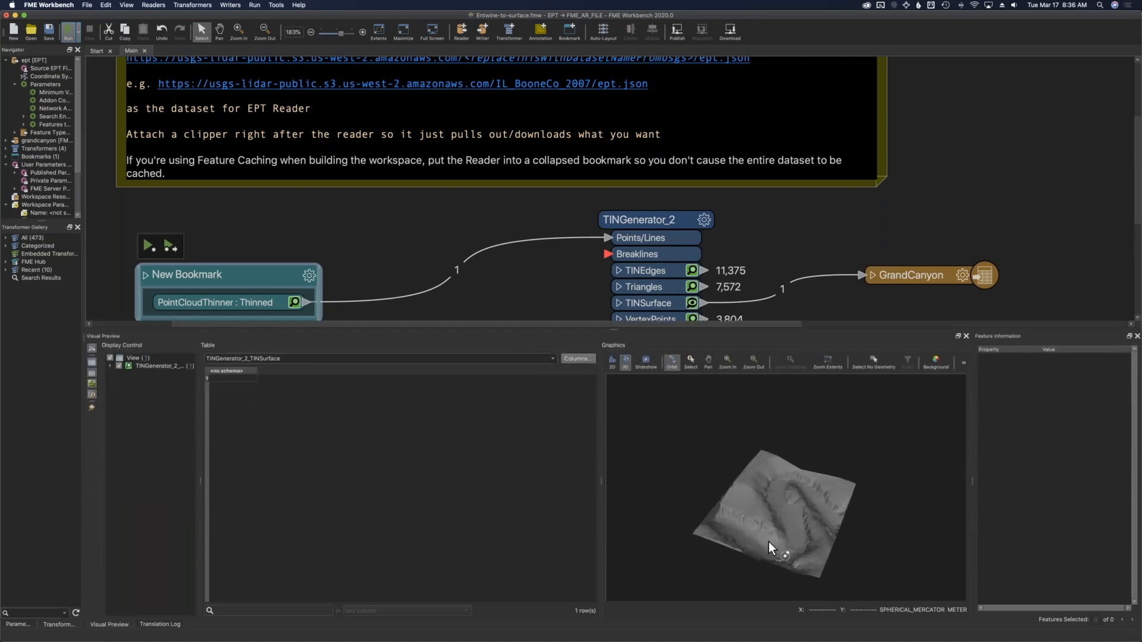
pyautogui.moveTo(774, 520)
pyautogui.mouseDown()
pyautogui.moveTo(769, 559)
pyautogui.moveTo(826, 555)
pyautogui.moveTo(871, 528)
pyautogui.moveTo(883, 551)
pyautogui.moveTo(788, 527)
pyautogui.mouseUp()
pyautogui.scroll(5, 787, 527)
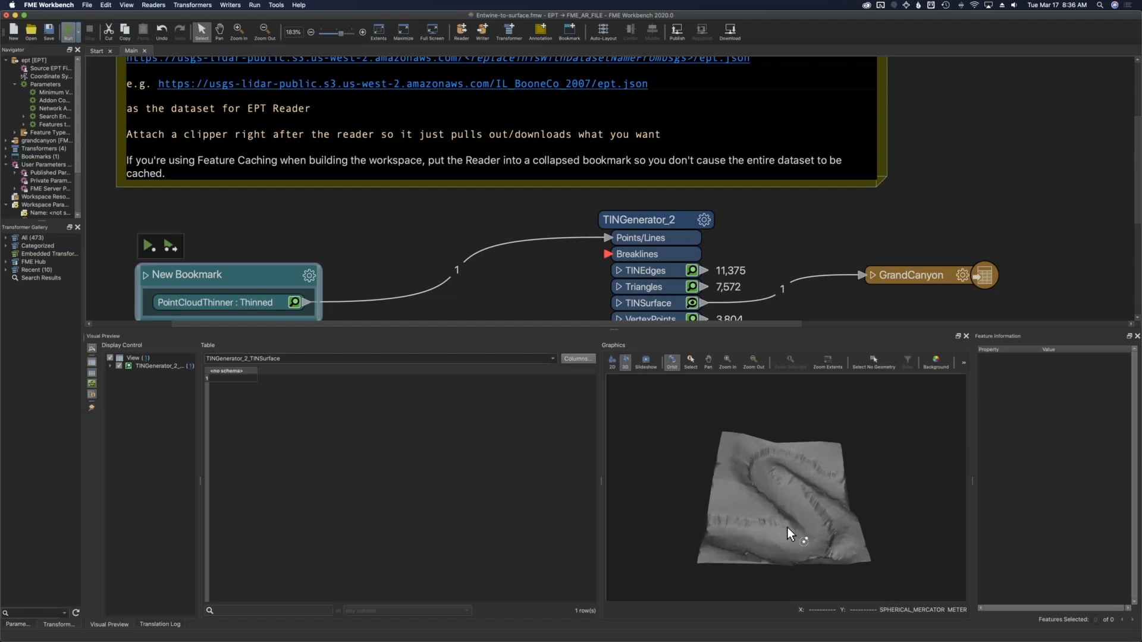
pyautogui.moveTo(770, 503); pyautogui.dragTo(838, 426)
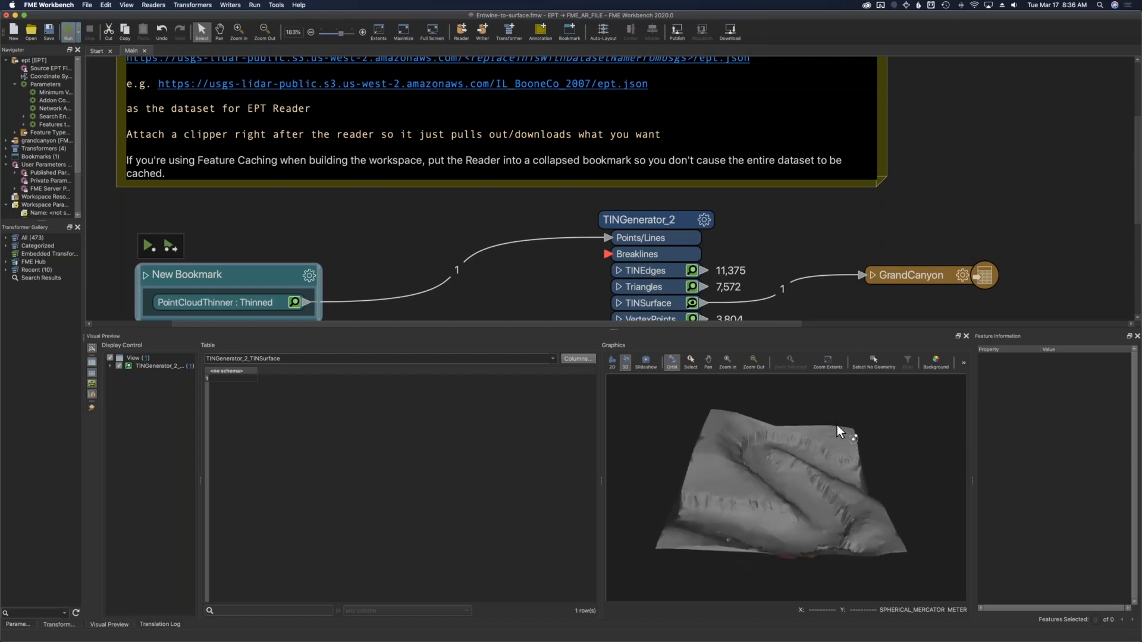
pyautogui.click(919, 284)
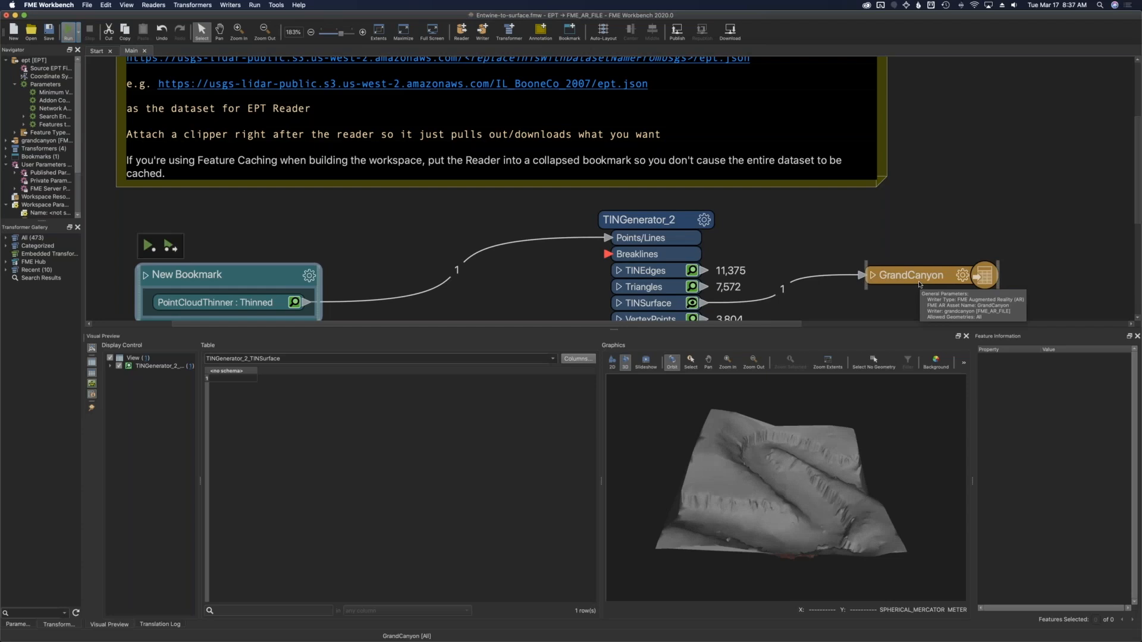
# Go back to the FME 2020 Unleashed slides, present from slide 15, and advance to the next slide.
pyautogui.press('super+Tab')
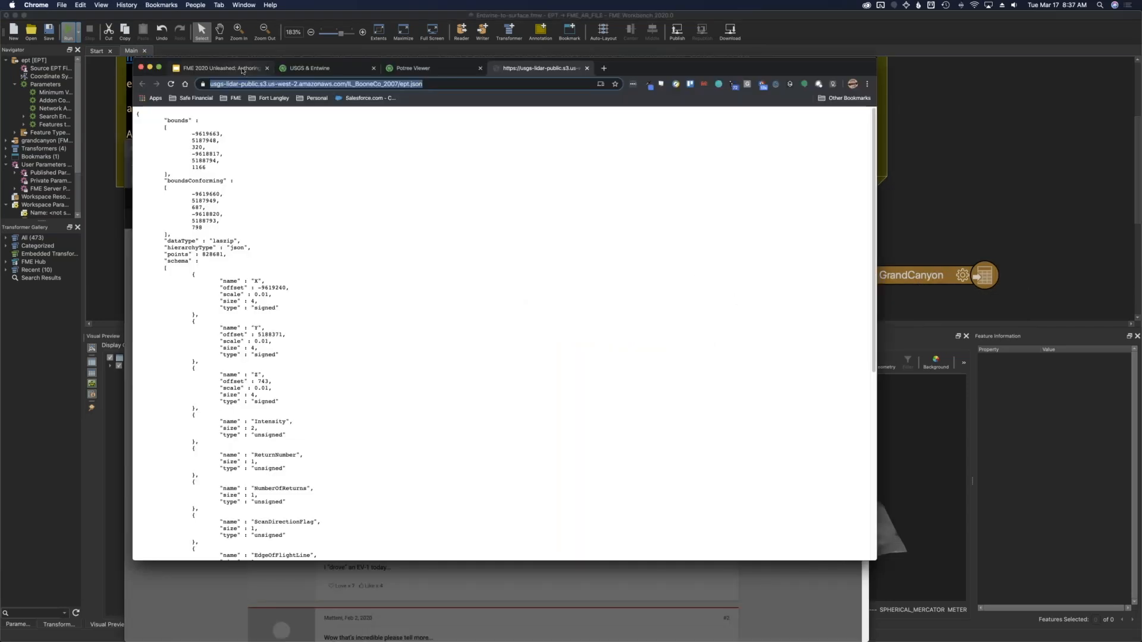
pyautogui.click(242, 71)
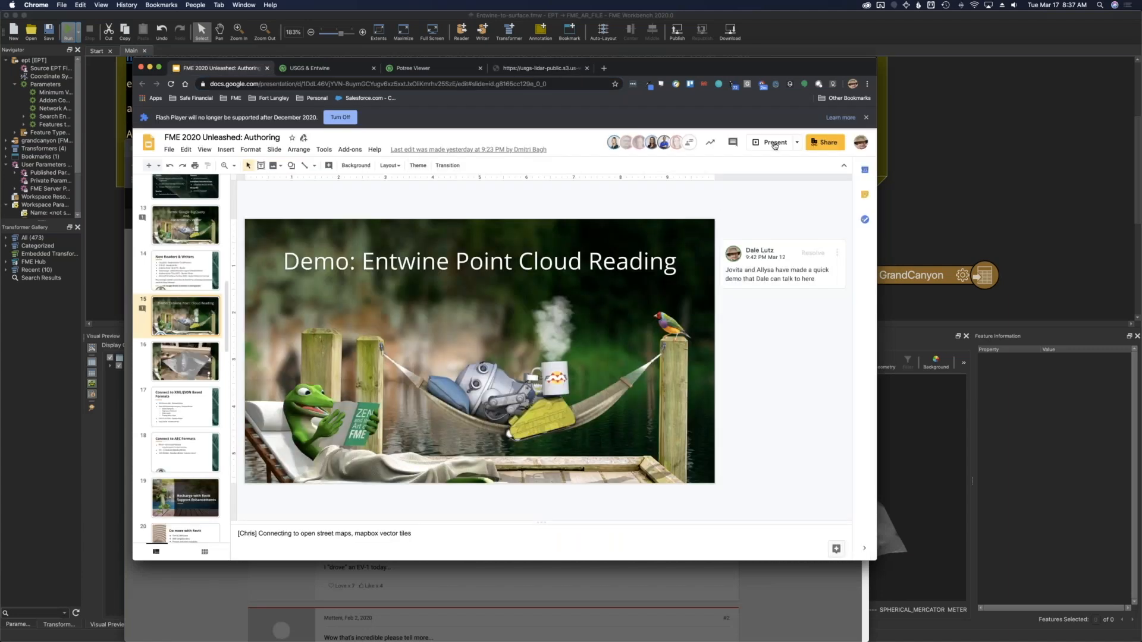
pyautogui.press('super+Return')
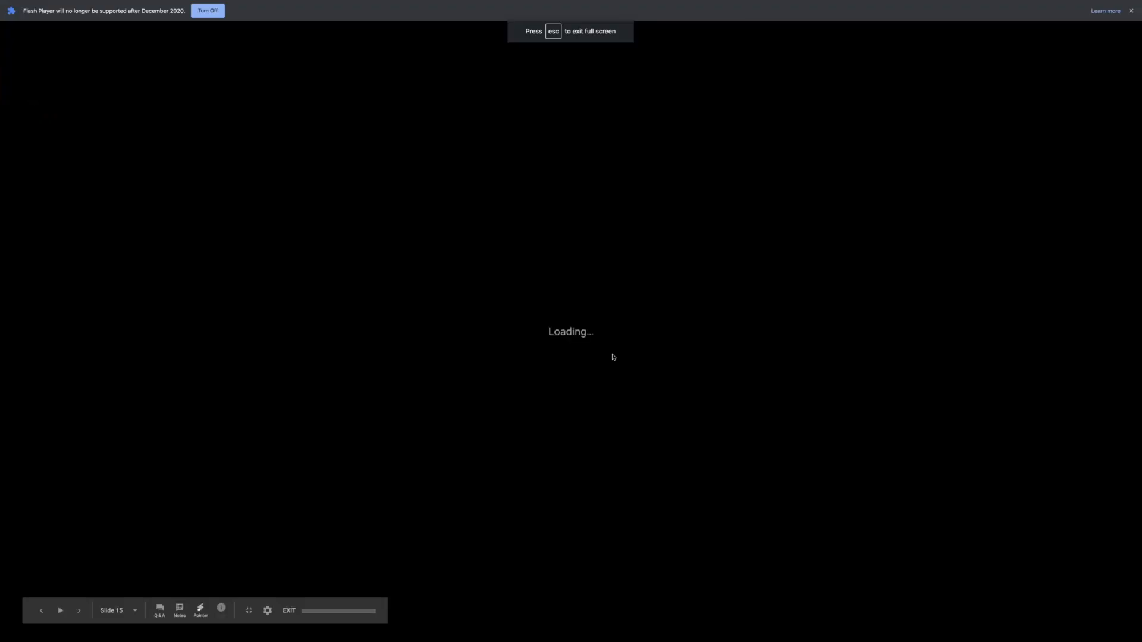
pyautogui.press('Right')
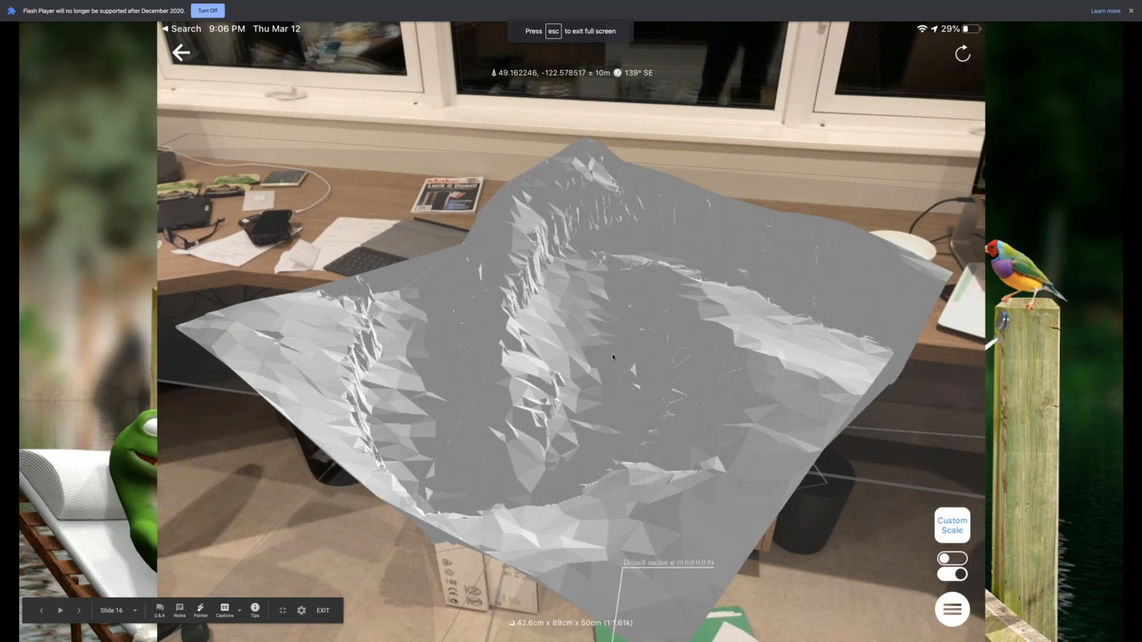
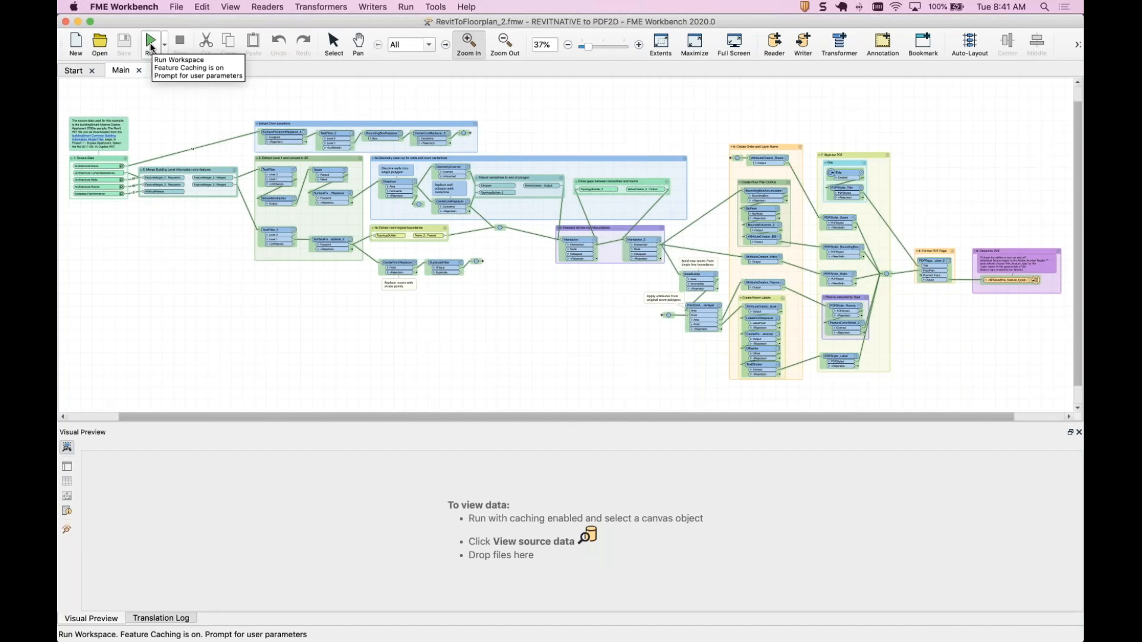
# Run the RevitToFloorplan_2 workspace with feature caching, keeping the default Destination Adobe Geospatial PDF File path.
pyautogui.click(151, 42)
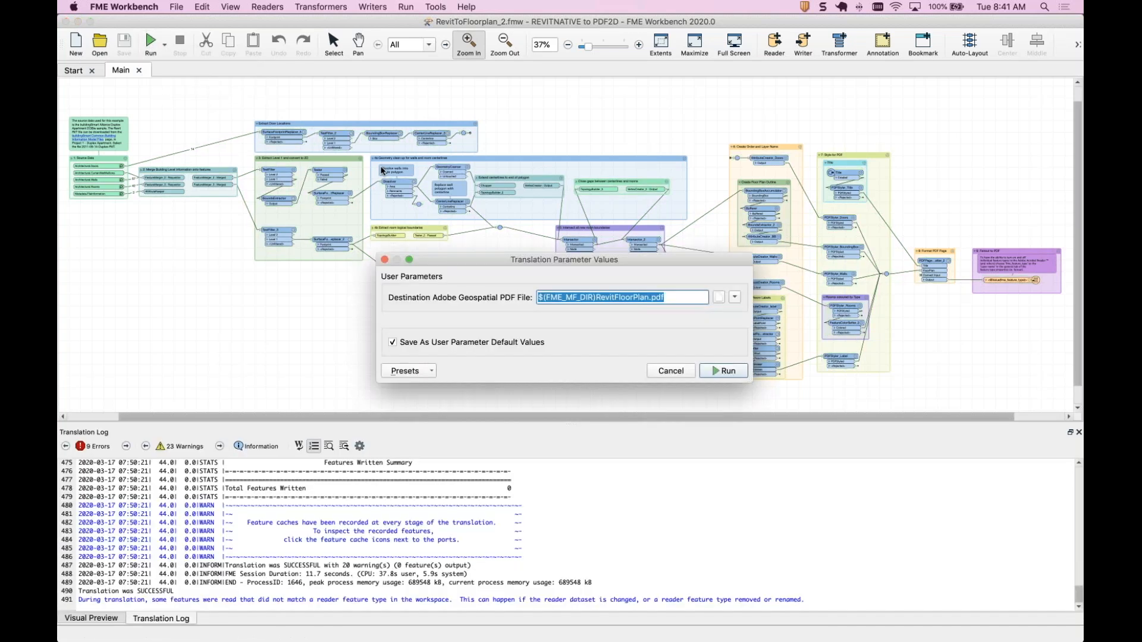
pyautogui.click(724, 370)
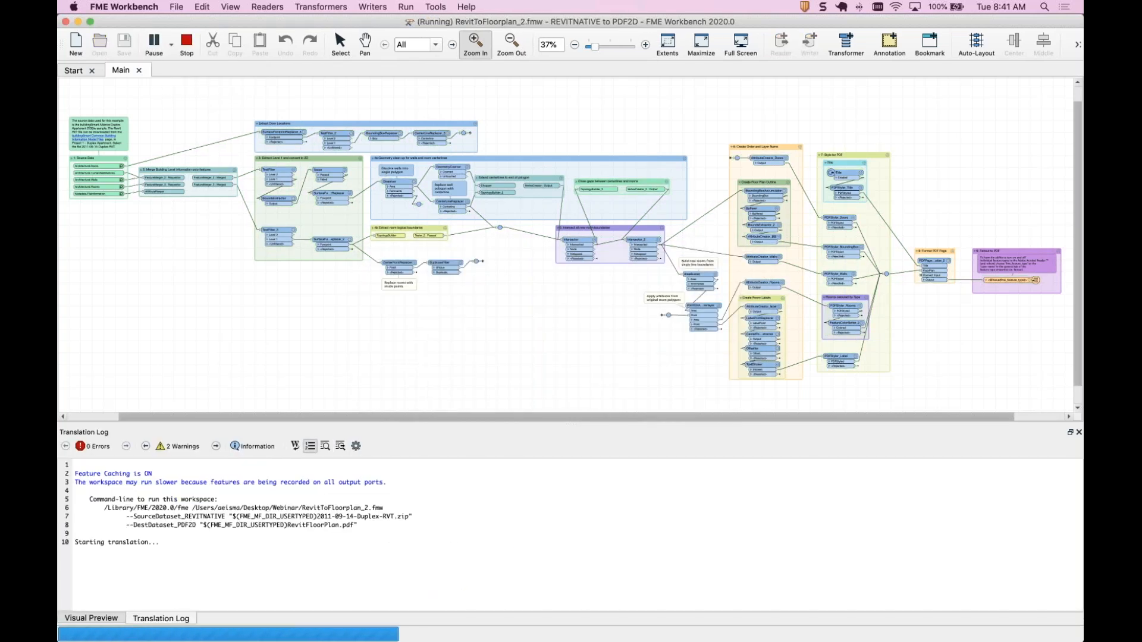
pyautogui.moveTo(768, 638)
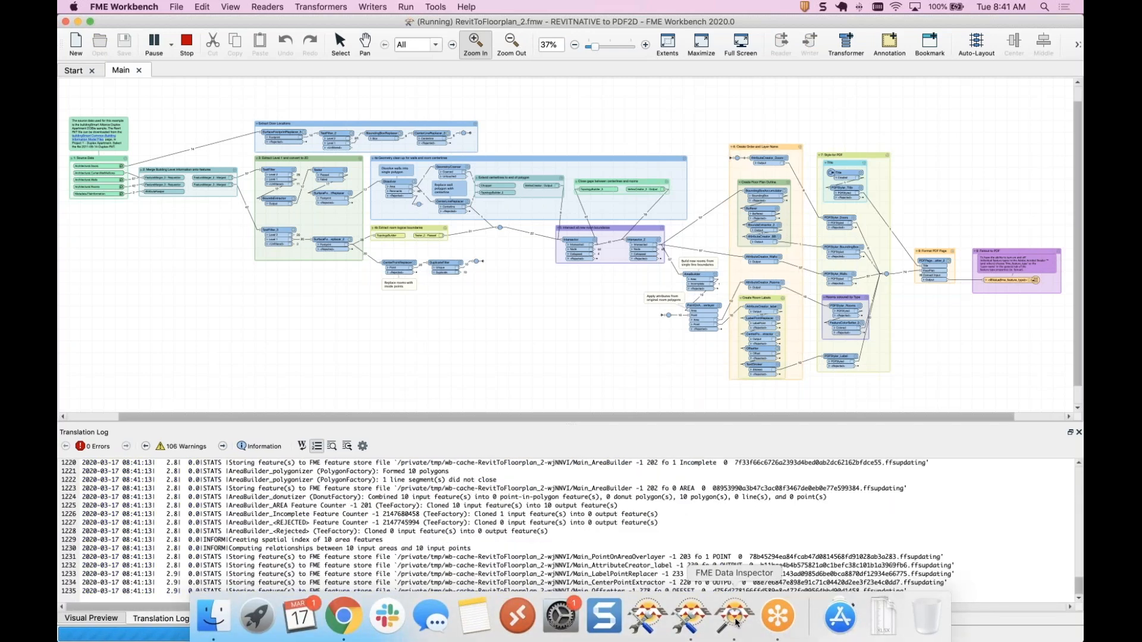
# Switch to FME Data Inspector and examine the Revit duplex model in 3D, its Casework, Doors and FileInformation tables, and View 2's floor plan.
pyautogui.click(735, 620)
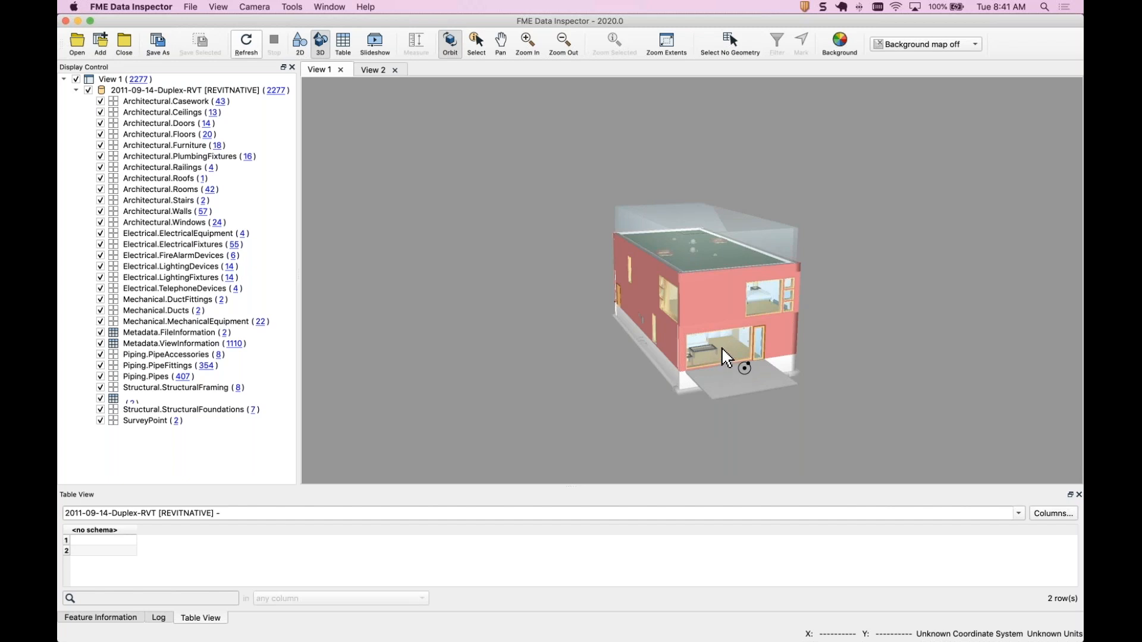
pyautogui.moveTo(721, 351); pyautogui.dragTo(621, 326)
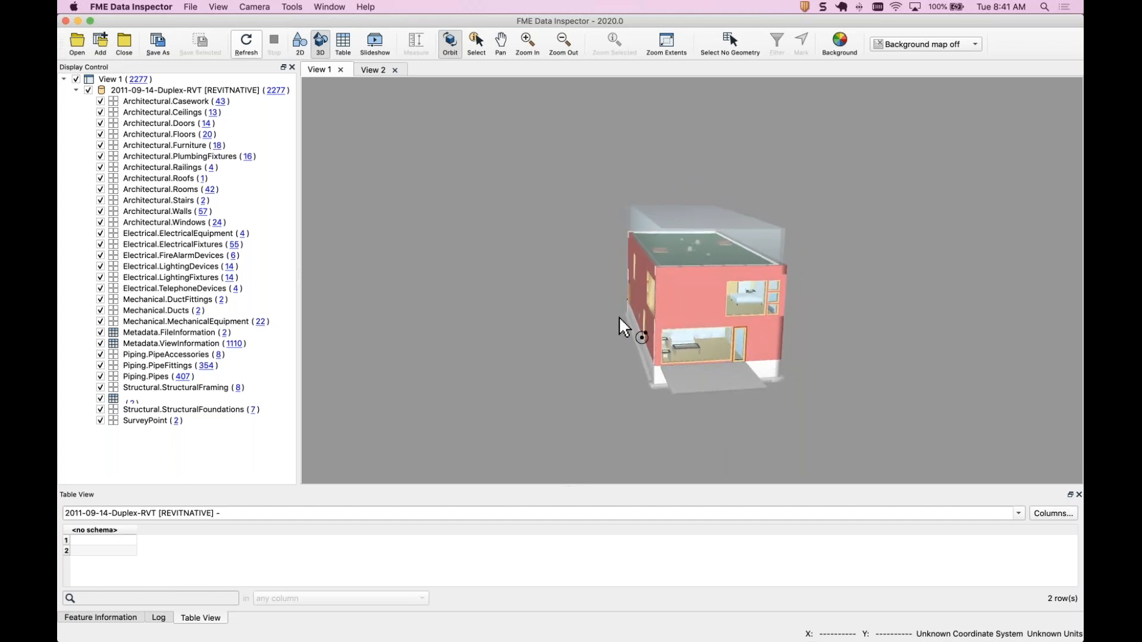
pyautogui.click(101, 105)
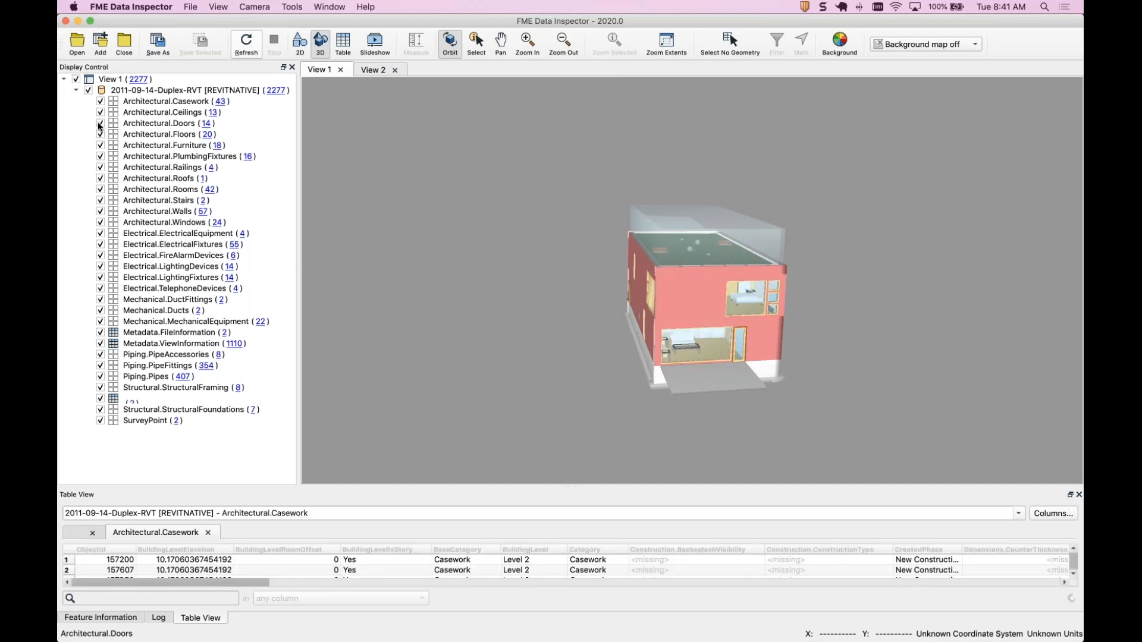
pyautogui.click(101, 125)
pyautogui.click(100, 124)
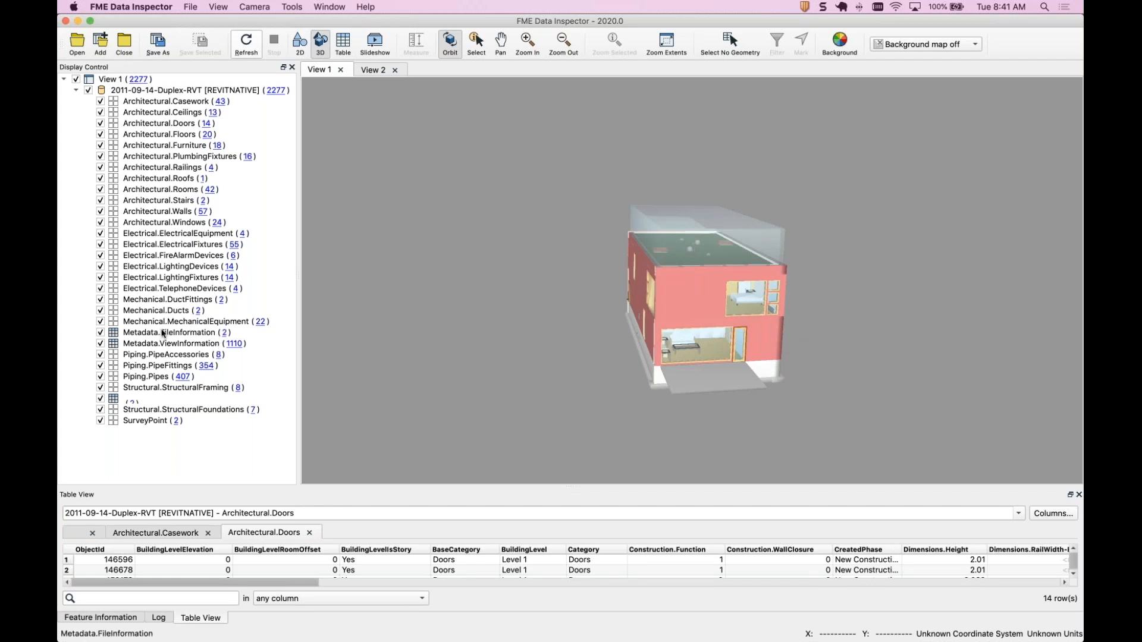
pyautogui.click(225, 333)
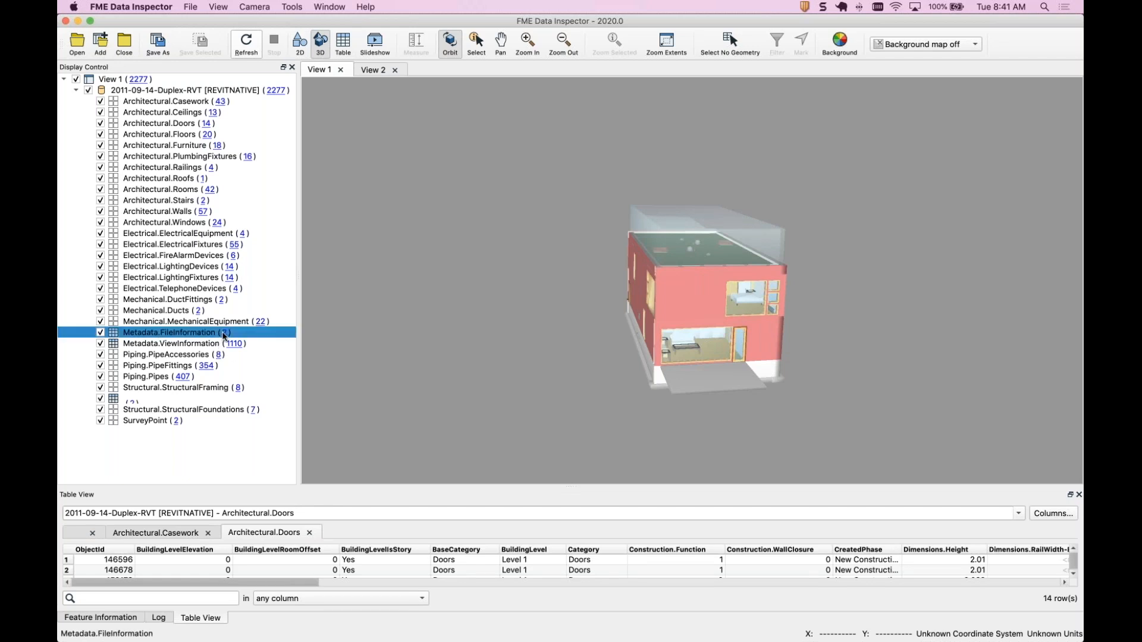
pyautogui.click(196, 617)
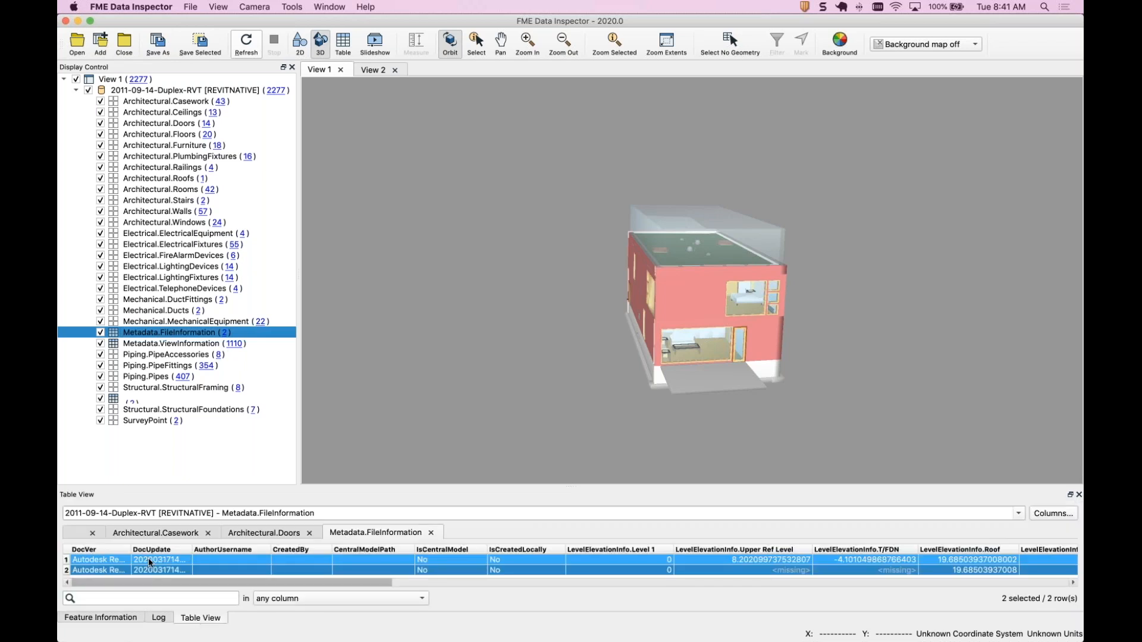
pyautogui.click(89, 560)
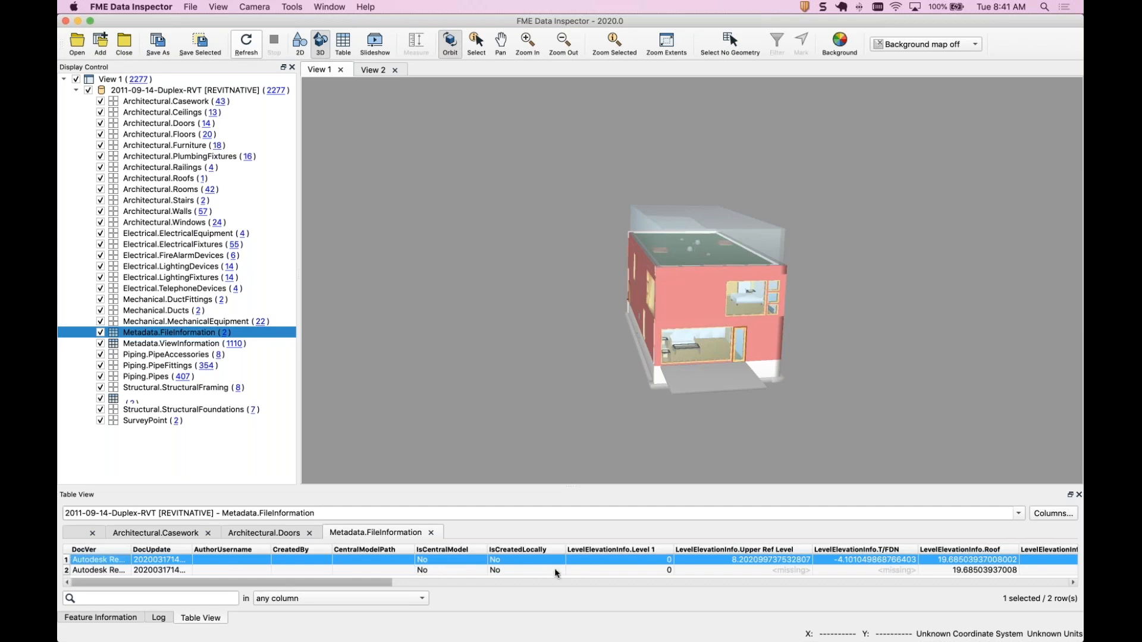
pyautogui.click(375, 70)
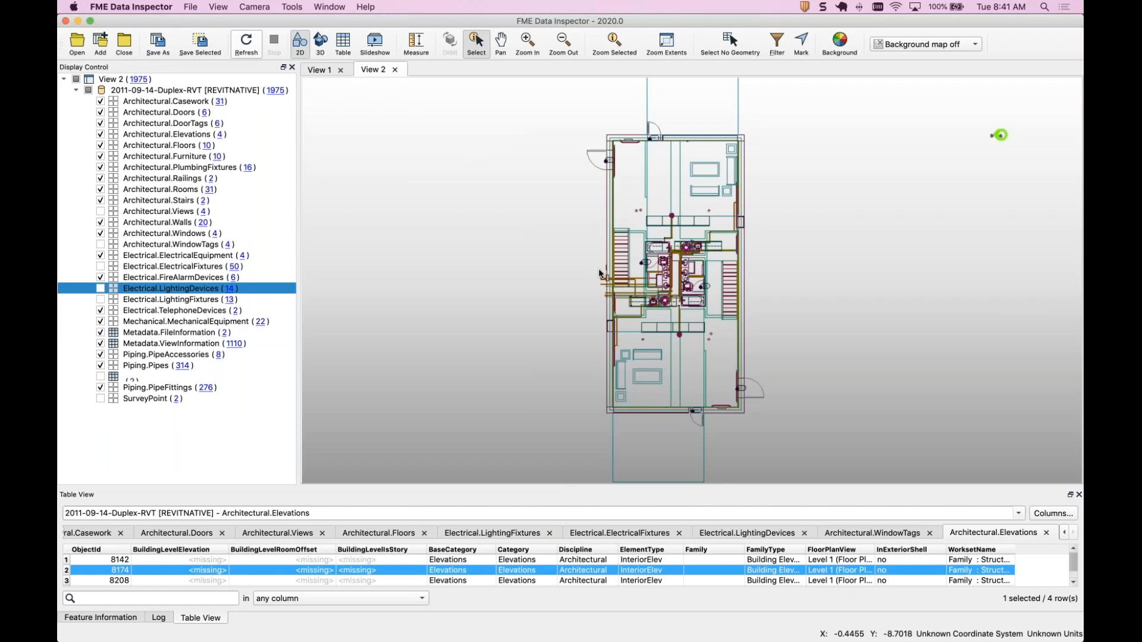
pyautogui.click(537, 324)
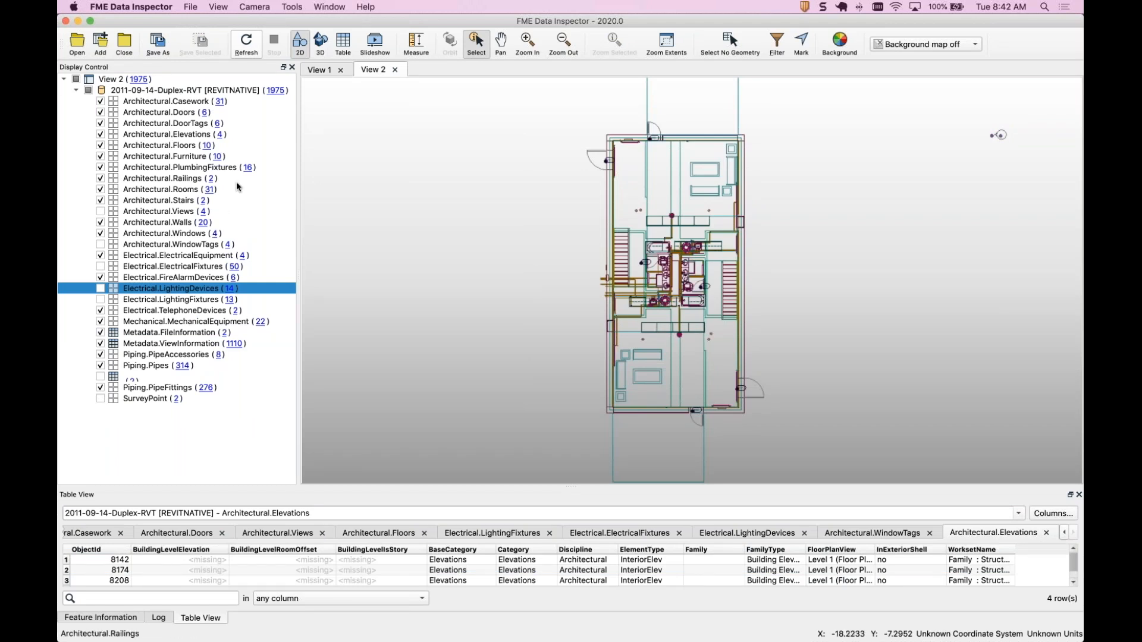
# Open a Revit dataset and review the reader's Read Geometry As and coordinate system options, then cancel the dialog.
pyautogui.click(80, 47)
pyautogui.click(460, 339)
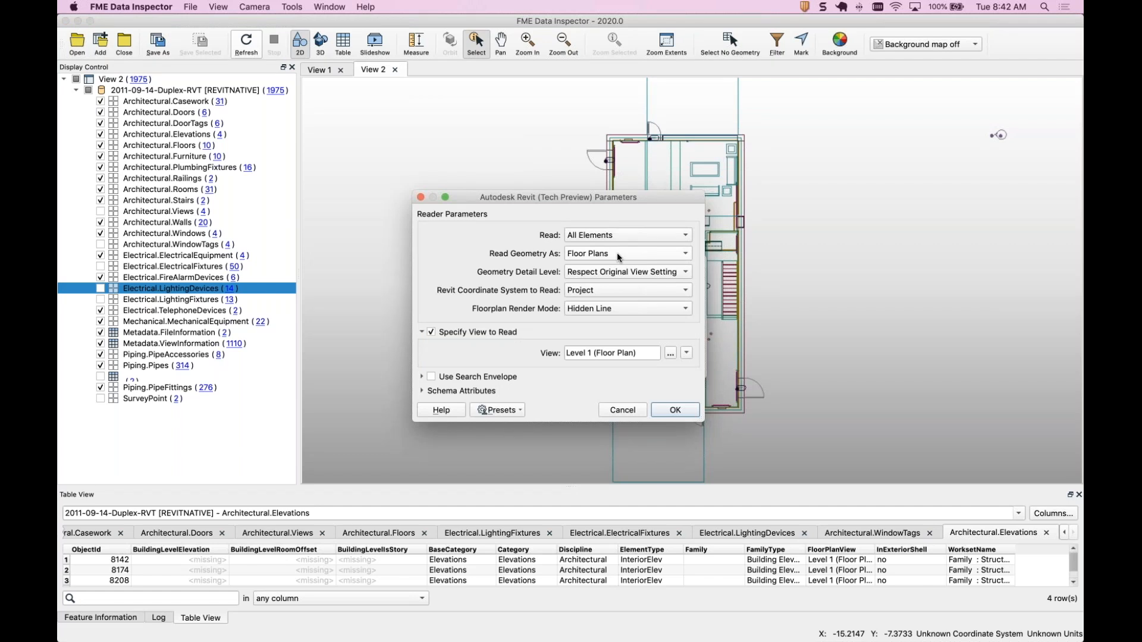
pyautogui.click(616, 254)
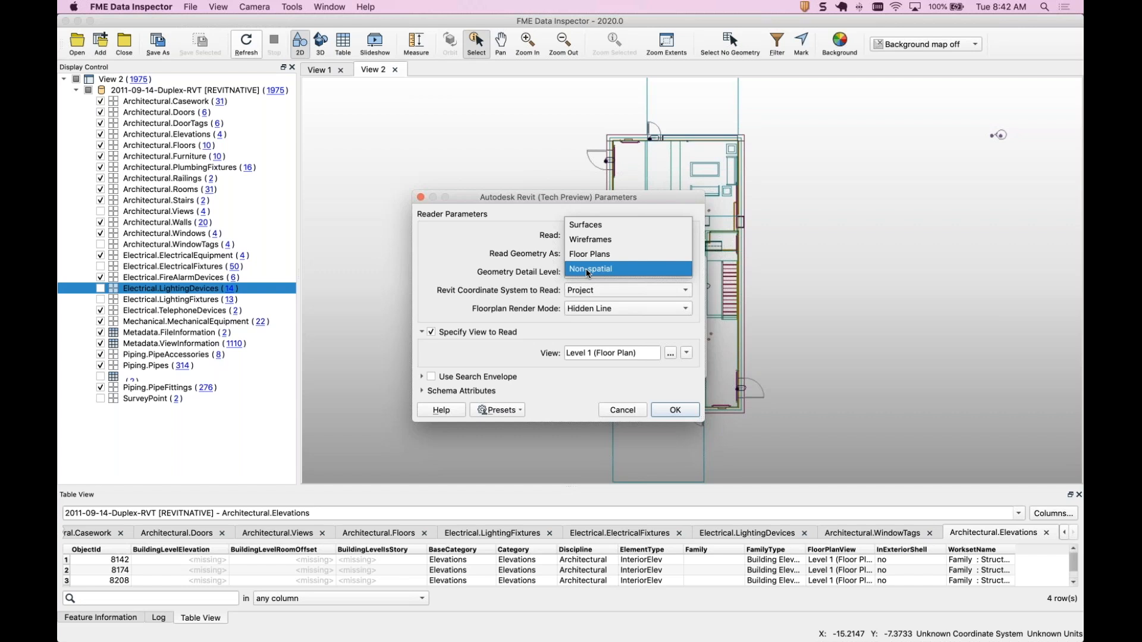
pyautogui.click(523, 258)
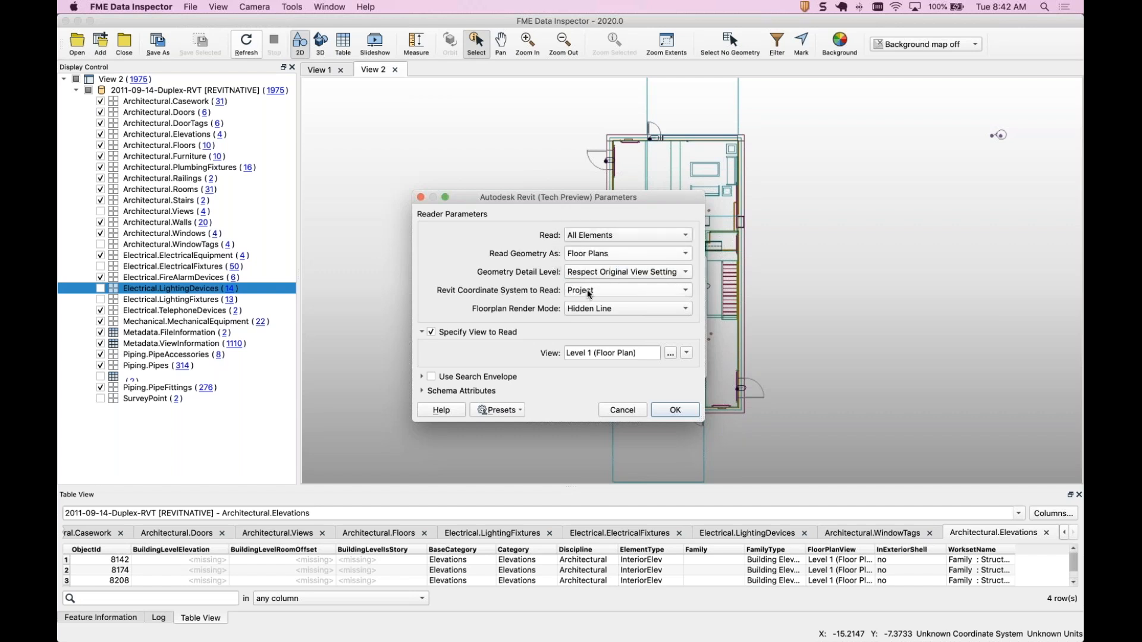
pyautogui.click(588, 293)
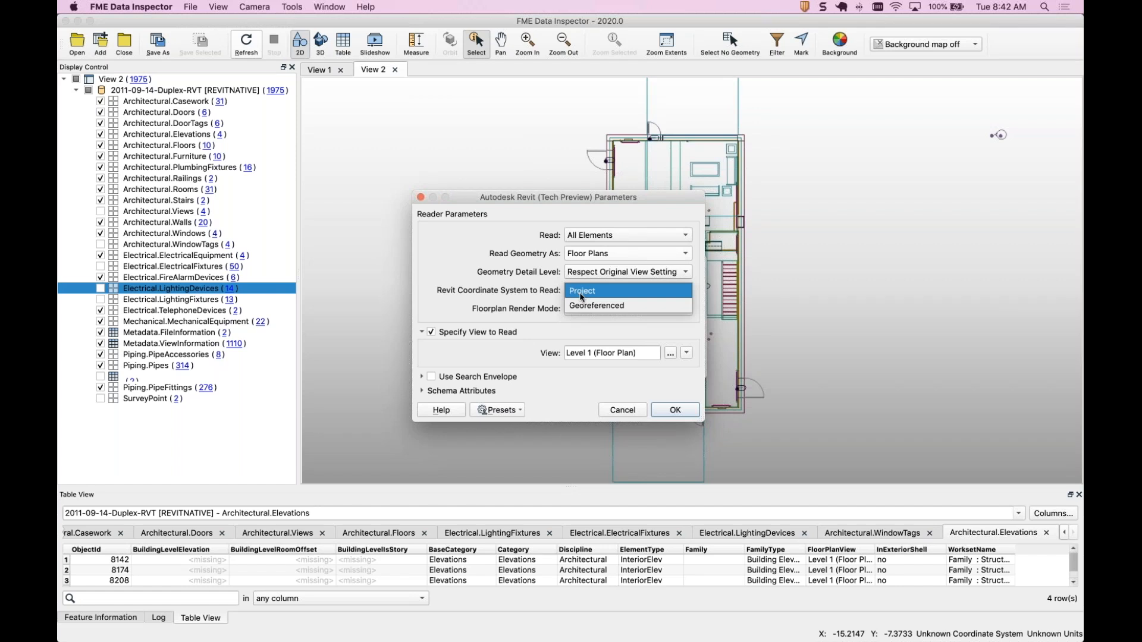
pyautogui.click(515, 291)
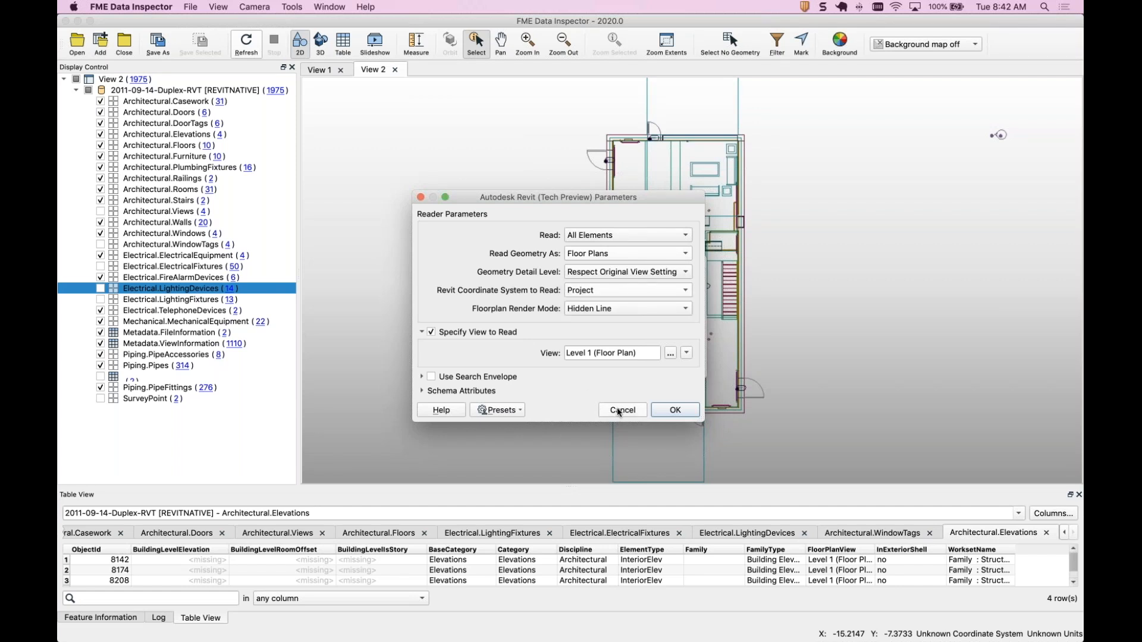
pyautogui.click(633, 413)
pyautogui.click(621, 366)
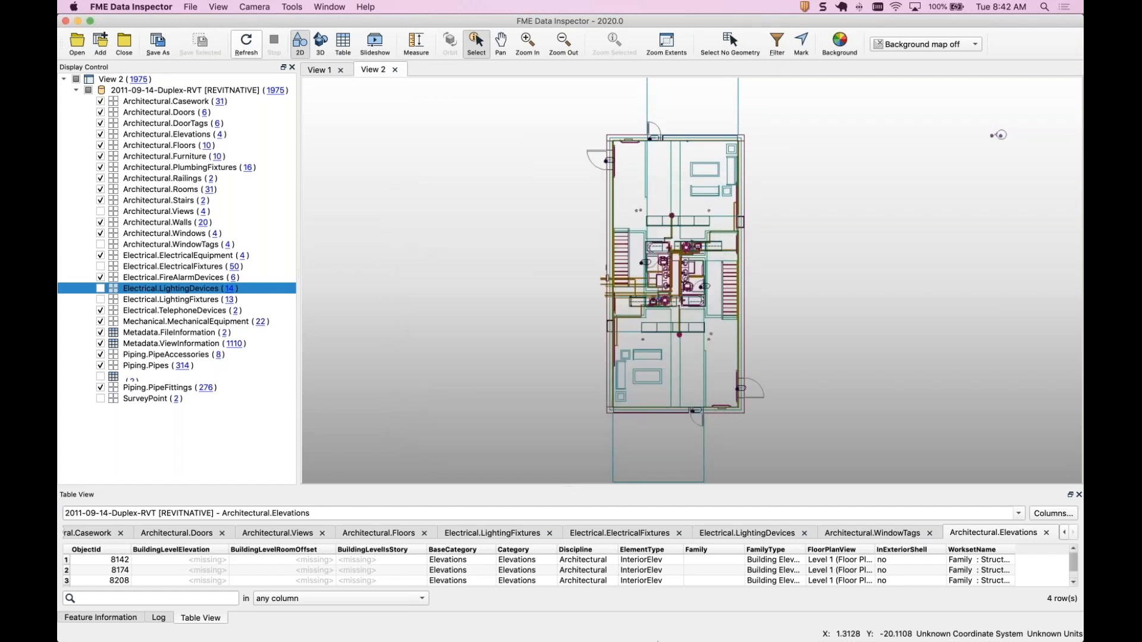
# Return to Workbench, jump to the 1: Source Data bookmark and zoom out to survey the merge, Level 1 extraction and geometry clean-up sections.
pyautogui.click(656, 630)
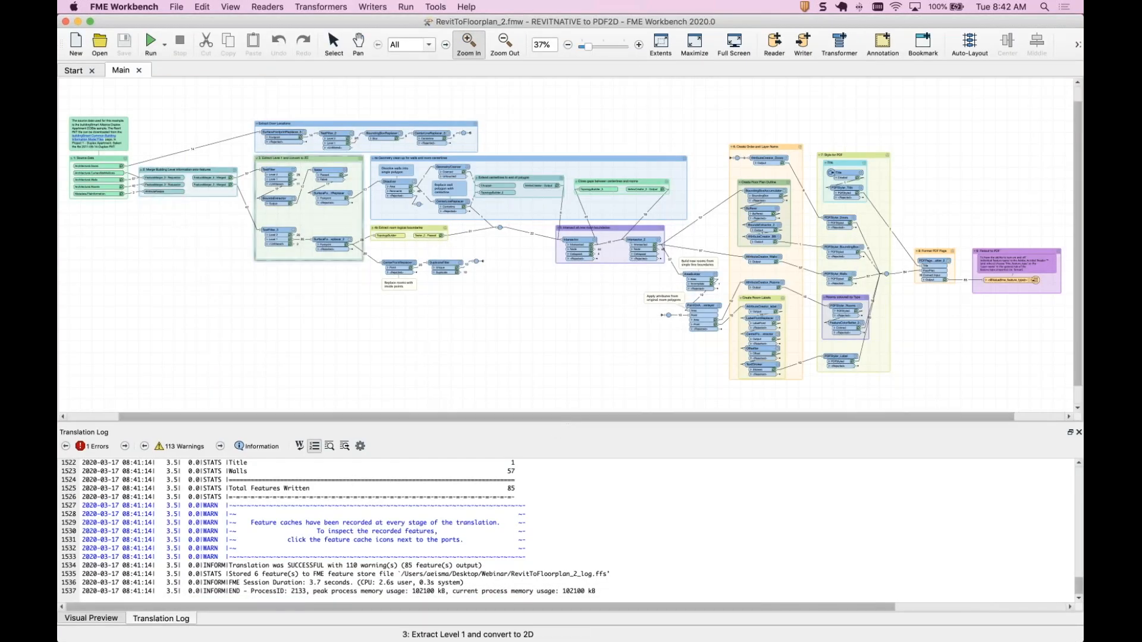
pyautogui.click(427, 45)
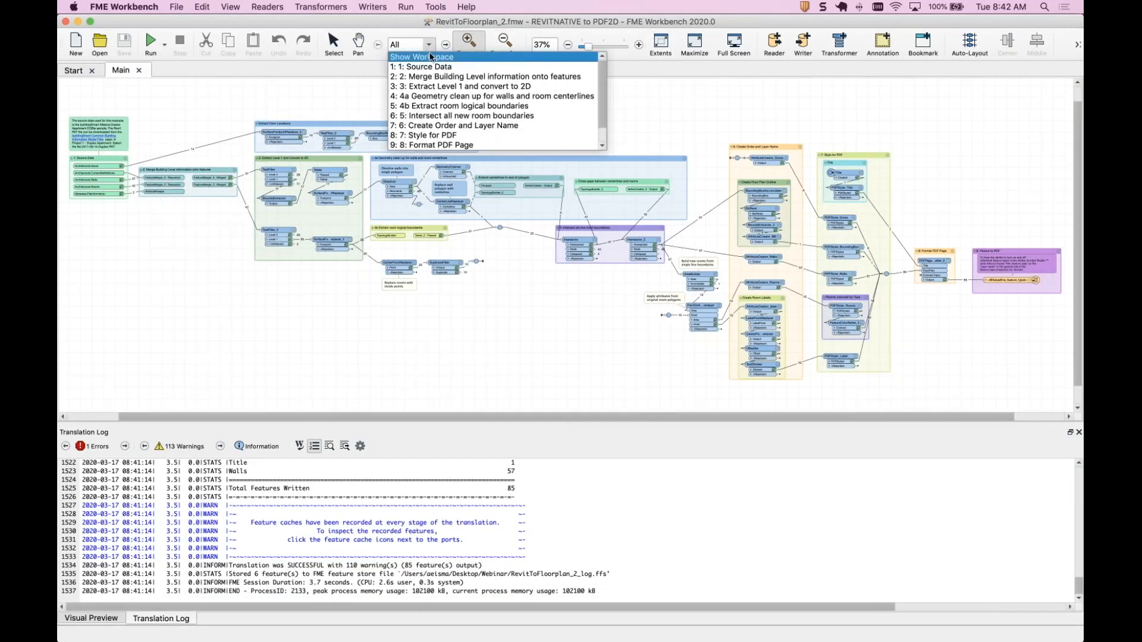
pyautogui.click(433, 67)
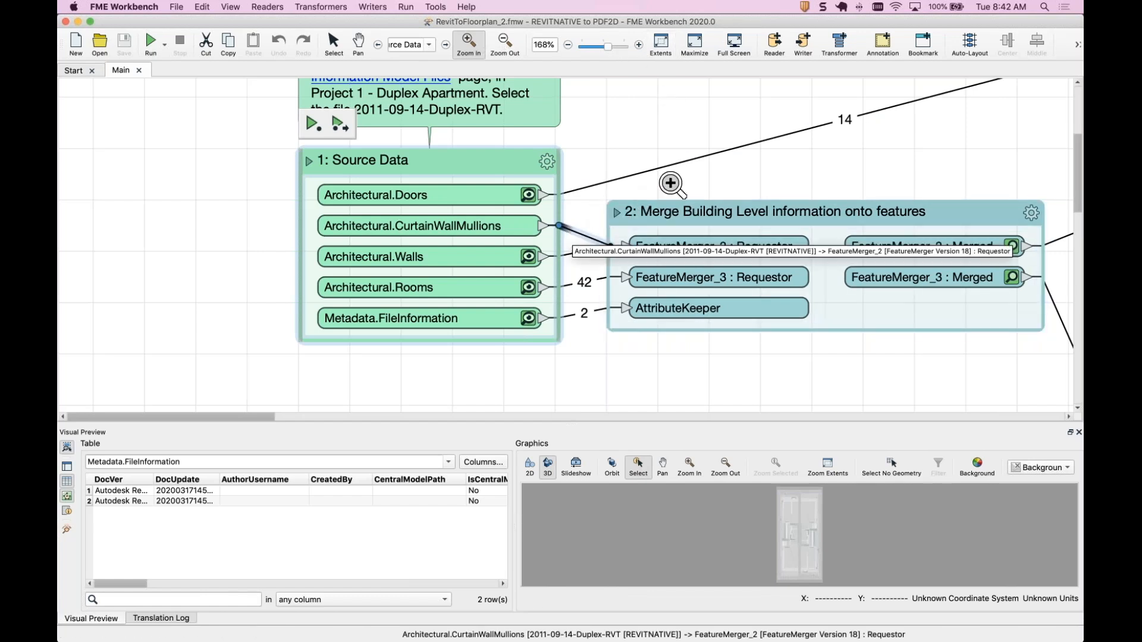
pyautogui.click(568, 46)
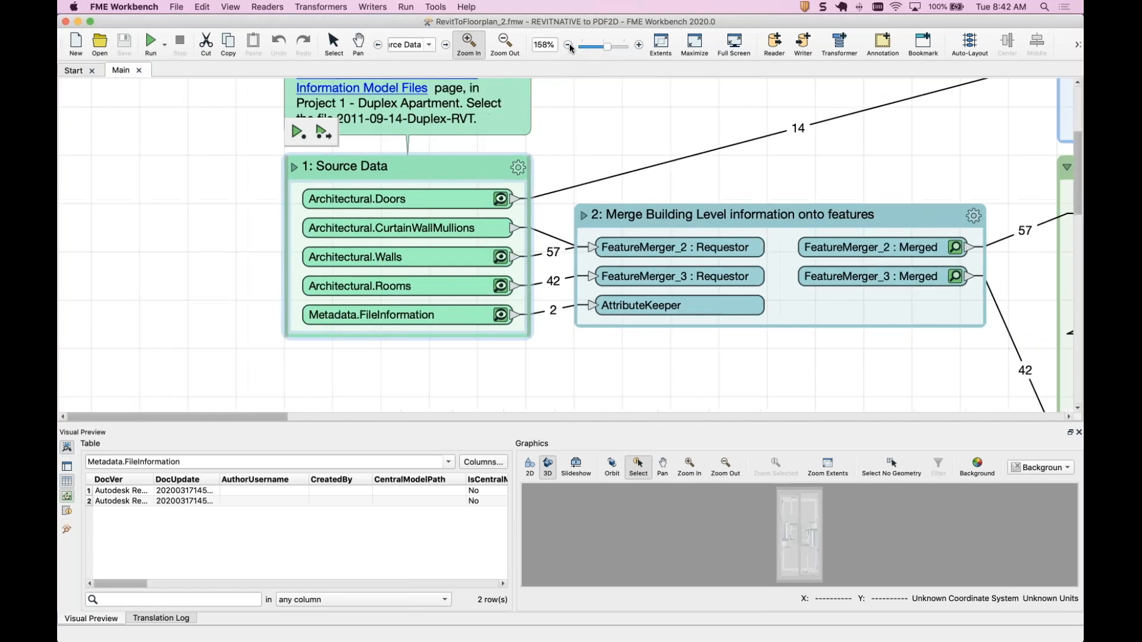
pyautogui.click(569, 47)
pyautogui.click(568, 48)
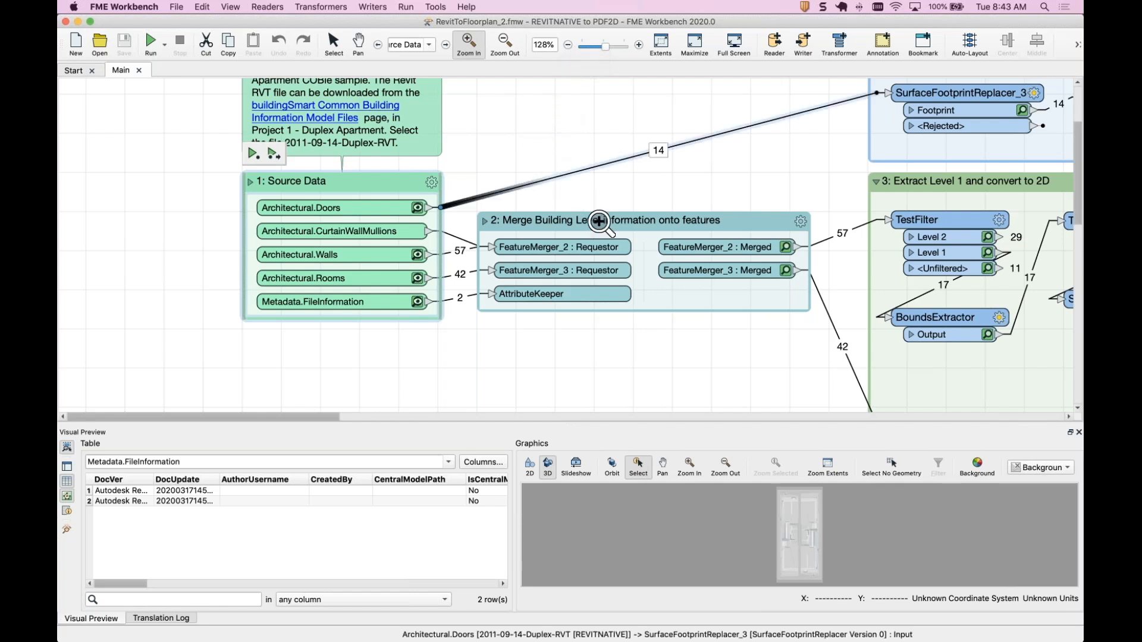
pyautogui.press('Escape')
pyautogui.click(663, 218)
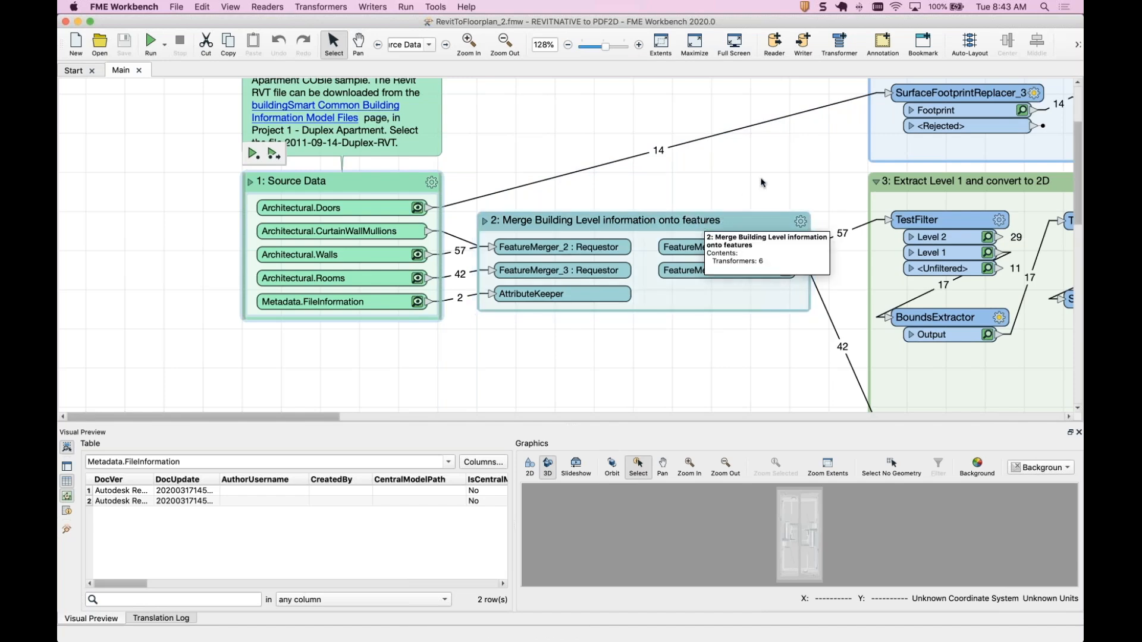
pyautogui.hscroll(10, 702, 224)
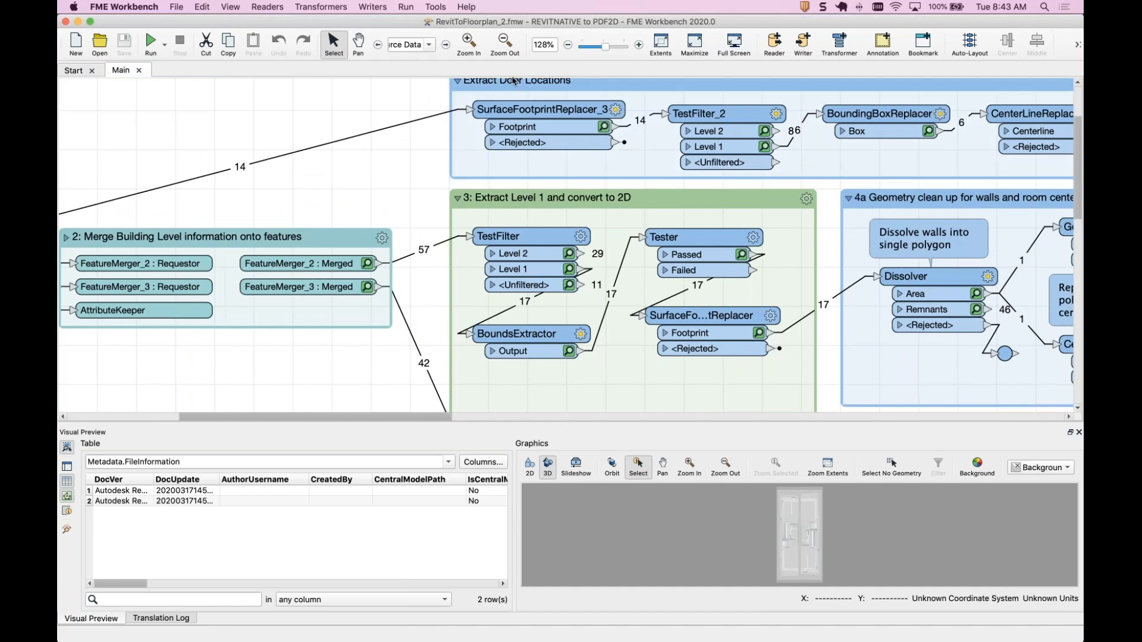
pyautogui.click(507, 42)
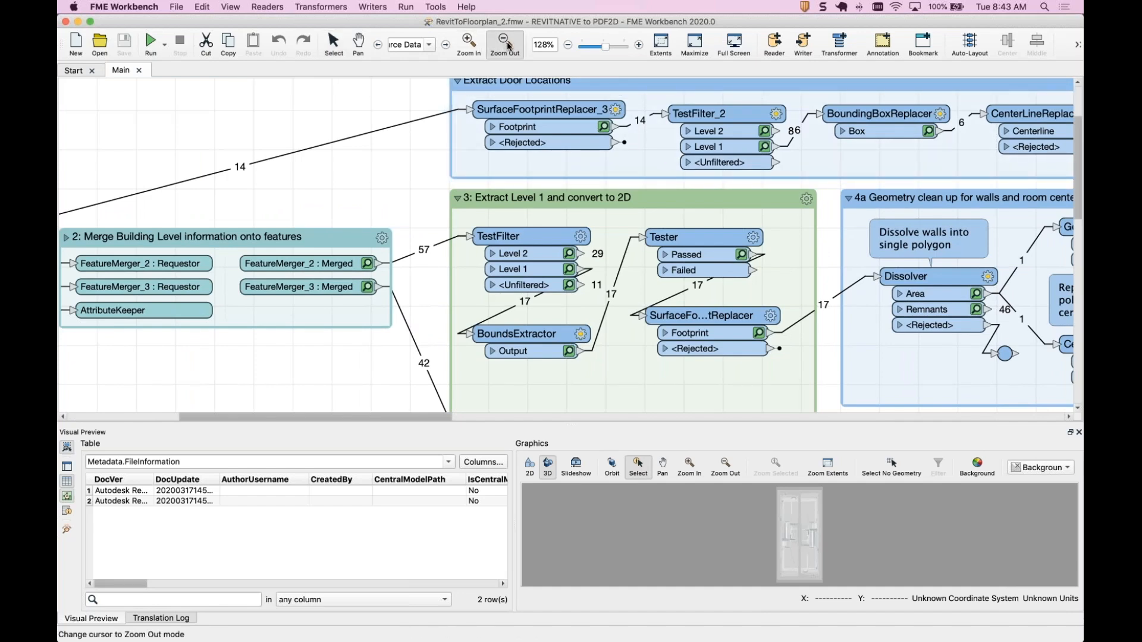
pyautogui.click(569, 47)
pyautogui.click(569, 46)
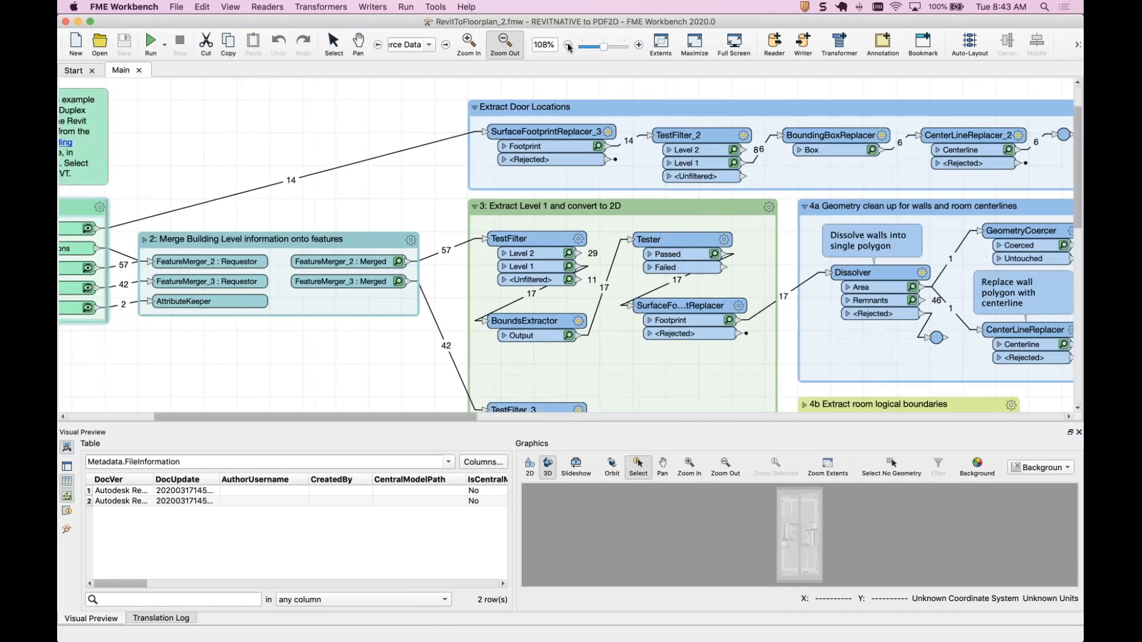
pyautogui.click(568, 47)
pyautogui.click(568, 47)
pyautogui.click(333, 44)
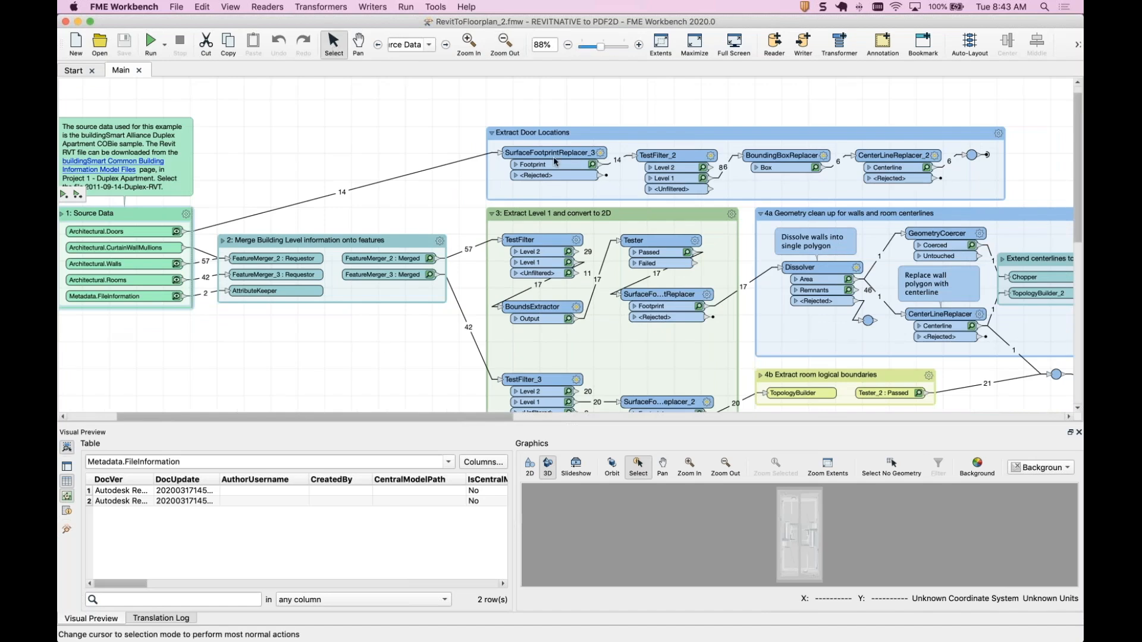
pyautogui.hscroll(3, 763, 268)
pyautogui.hscroll(5, 763, 268)
pyautogui.scroll(-2, 763, 267)
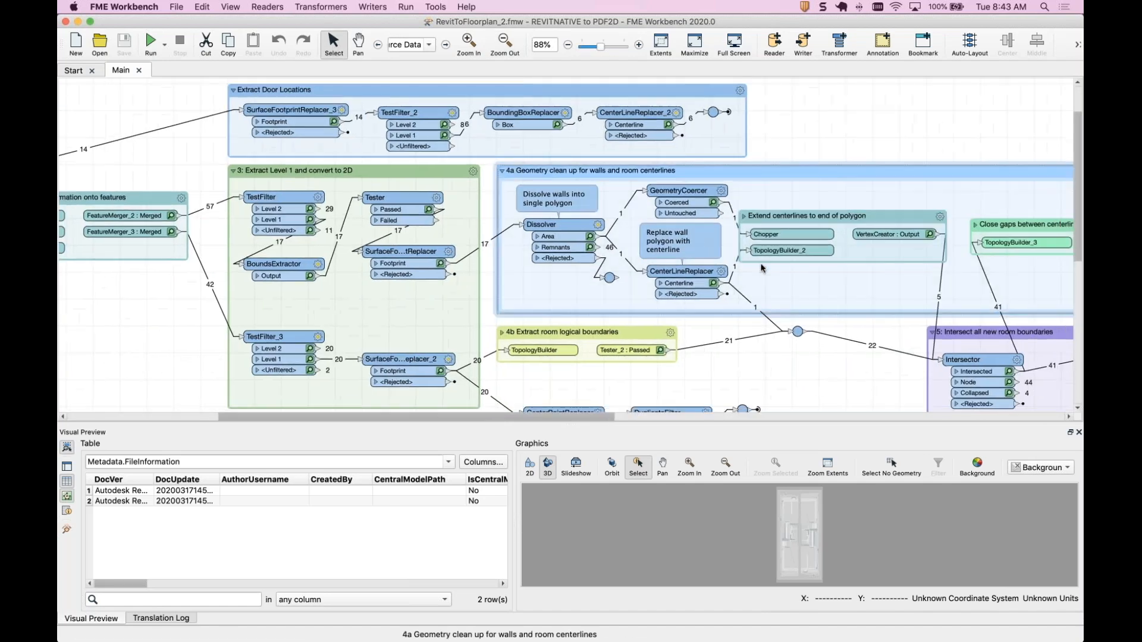
# Inspect the SurfaceFootprintReplacer Footprint cached features in an enlarged Visual Preview and select one wall.
pyautogui.click(461, 247)
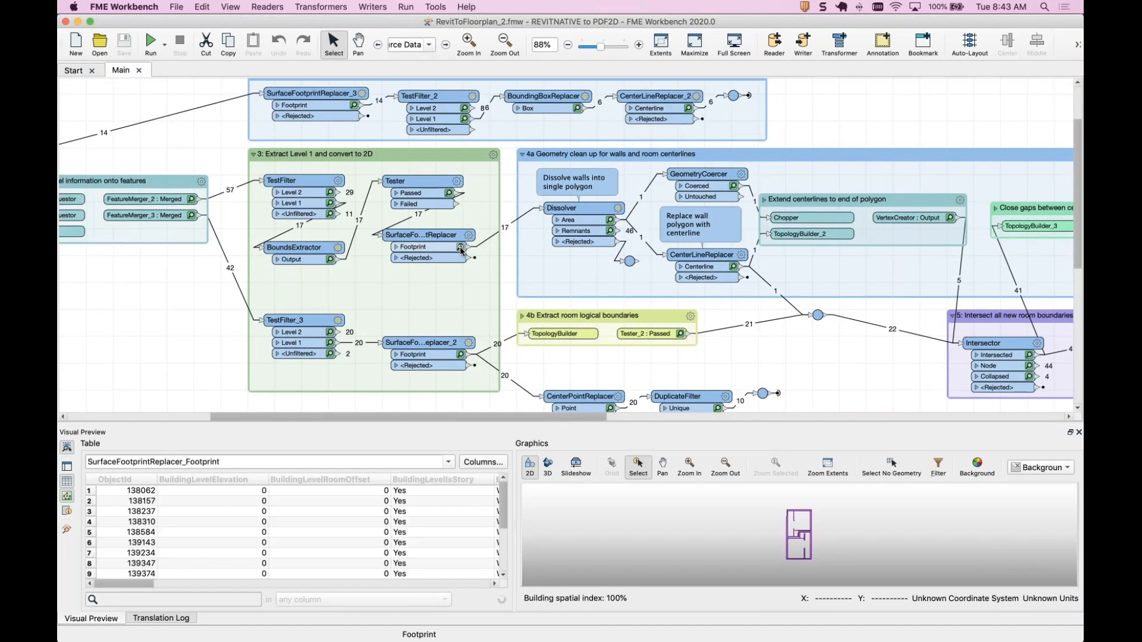
pyautogui.moveTo(744, 425); pyautogui.dragTo(746, 283)
pyautogui.click(828, 323)
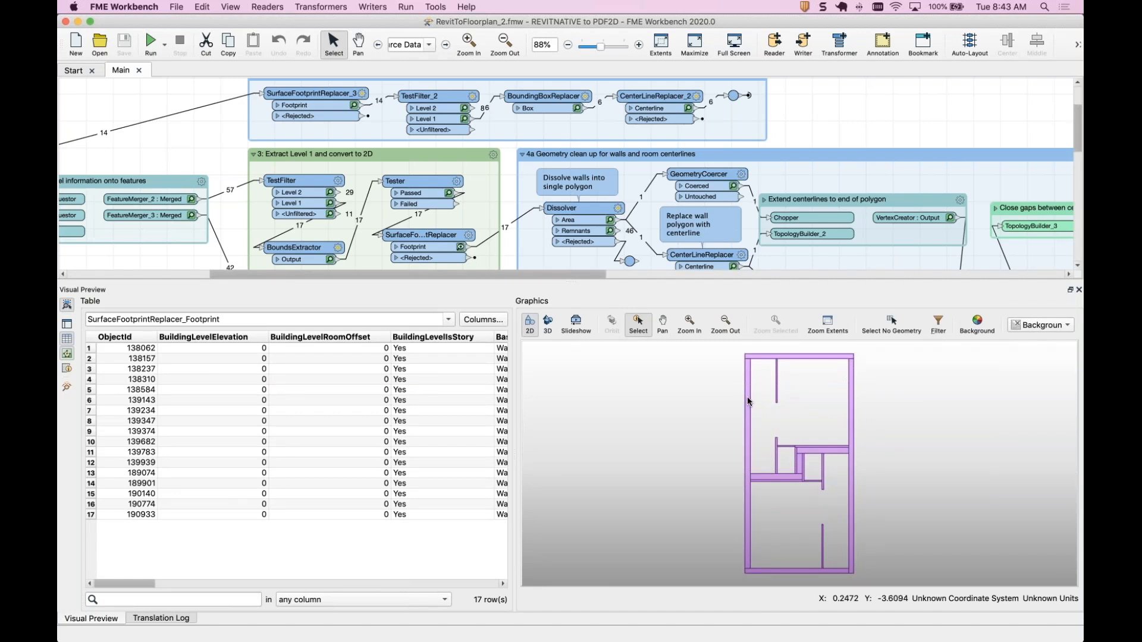
pyautogui.click(748, 401)
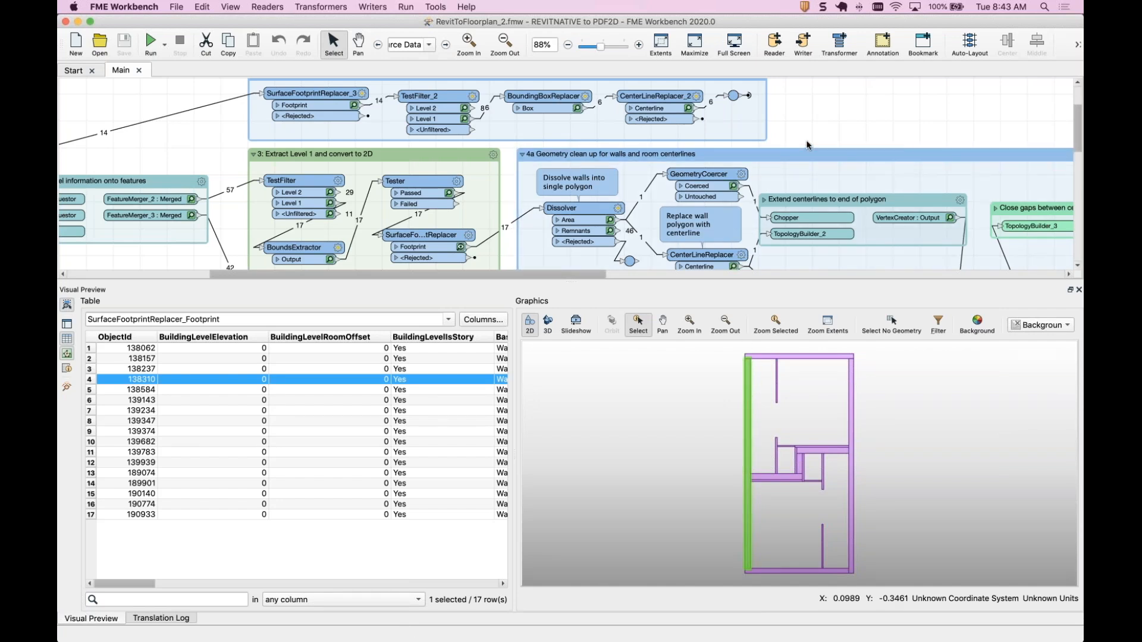
pyautogui.scroll(-3, 773, 190)
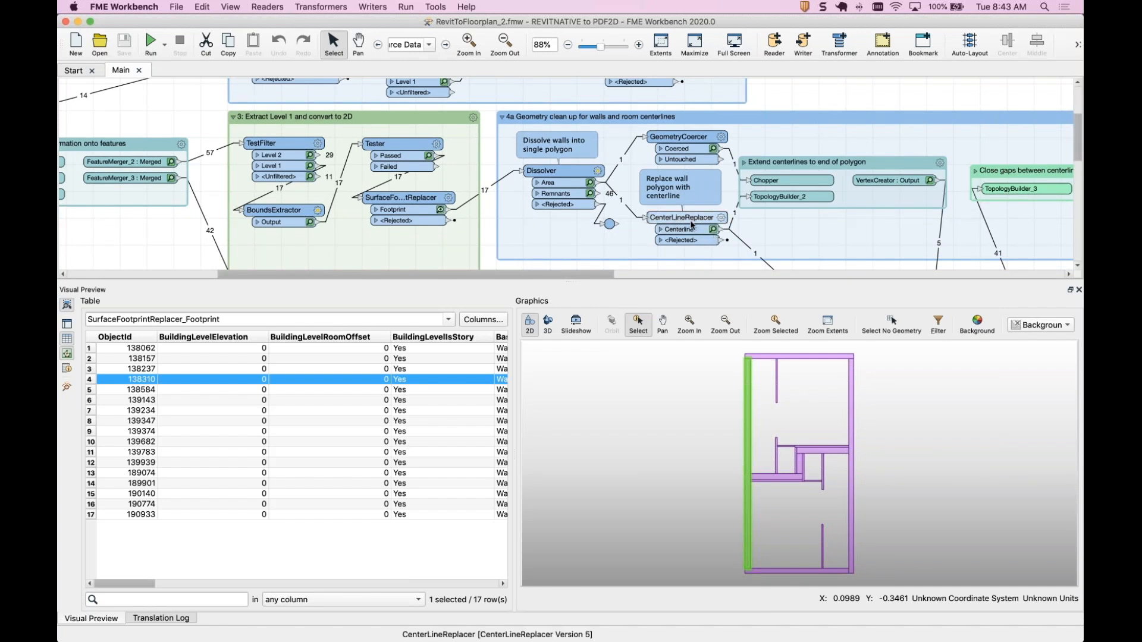
pyautogui.moveTo(692, 224)
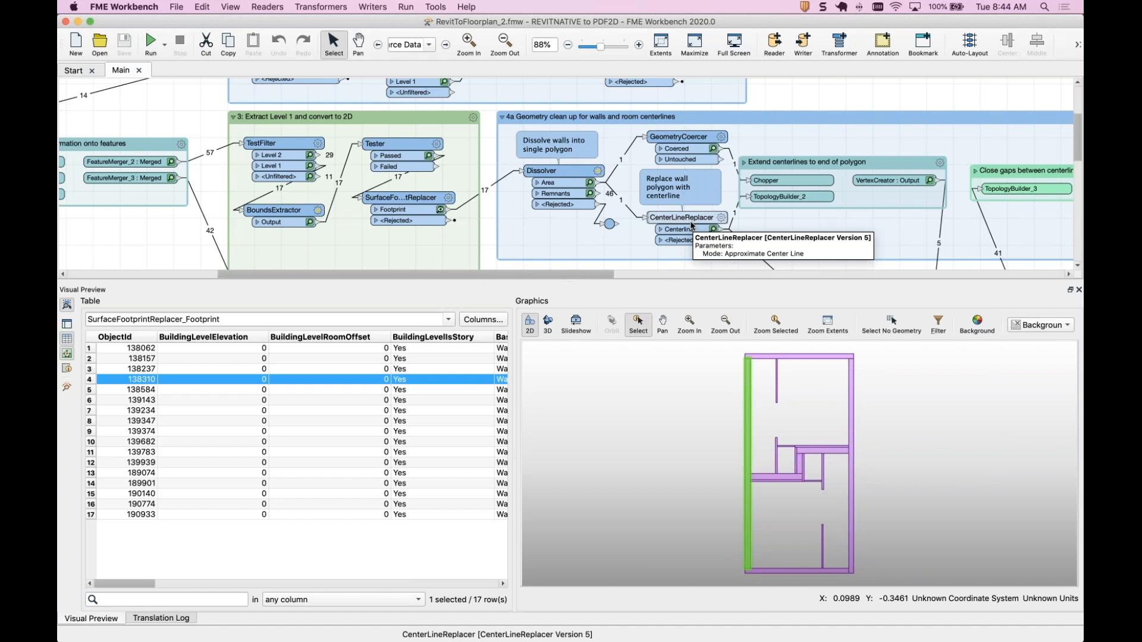
pyautogui.click(1076, 45)
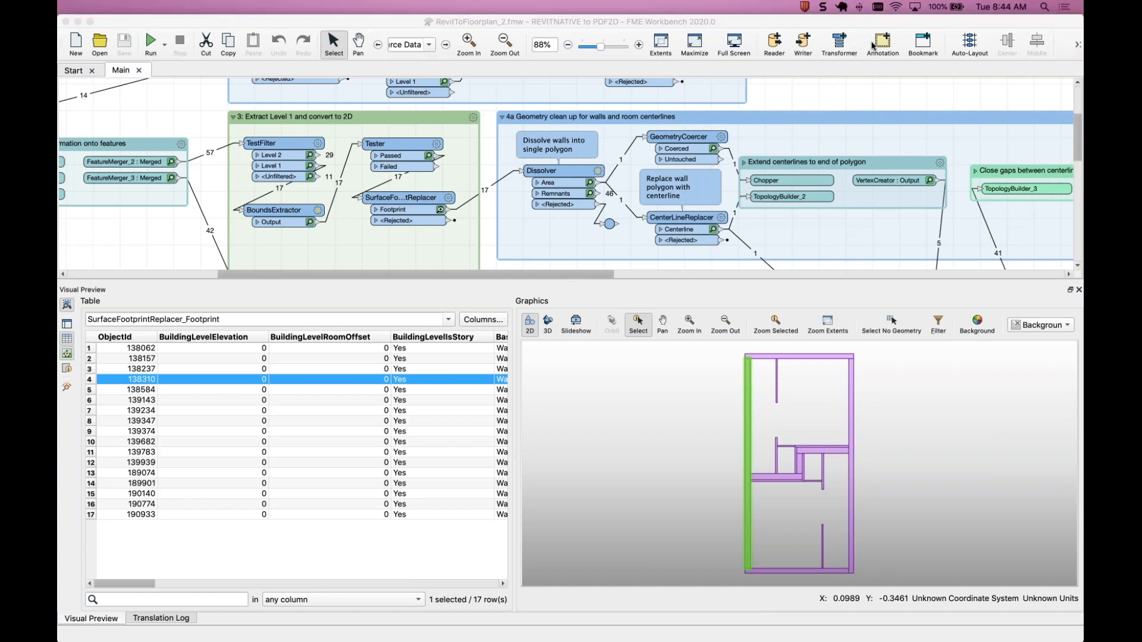
# Inspect the CenterLineReplacer Centerline output and survey the room boundary intersection, floor plan outline and PDF styling sections.
pyautogui.click(713, 230)
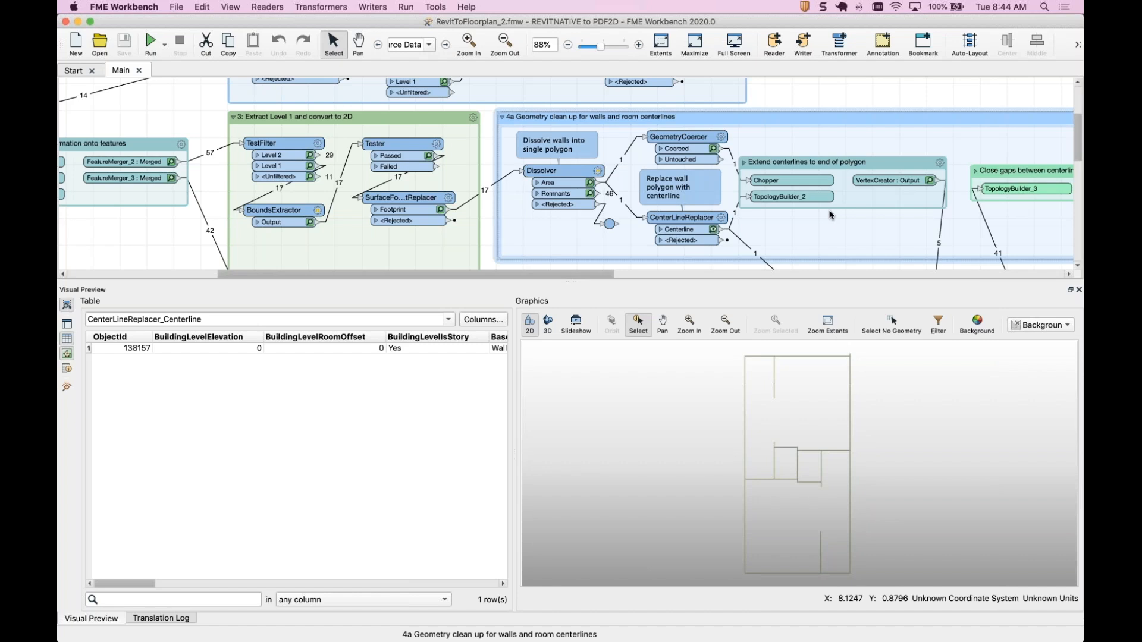
pyautogui.click(568, 46)
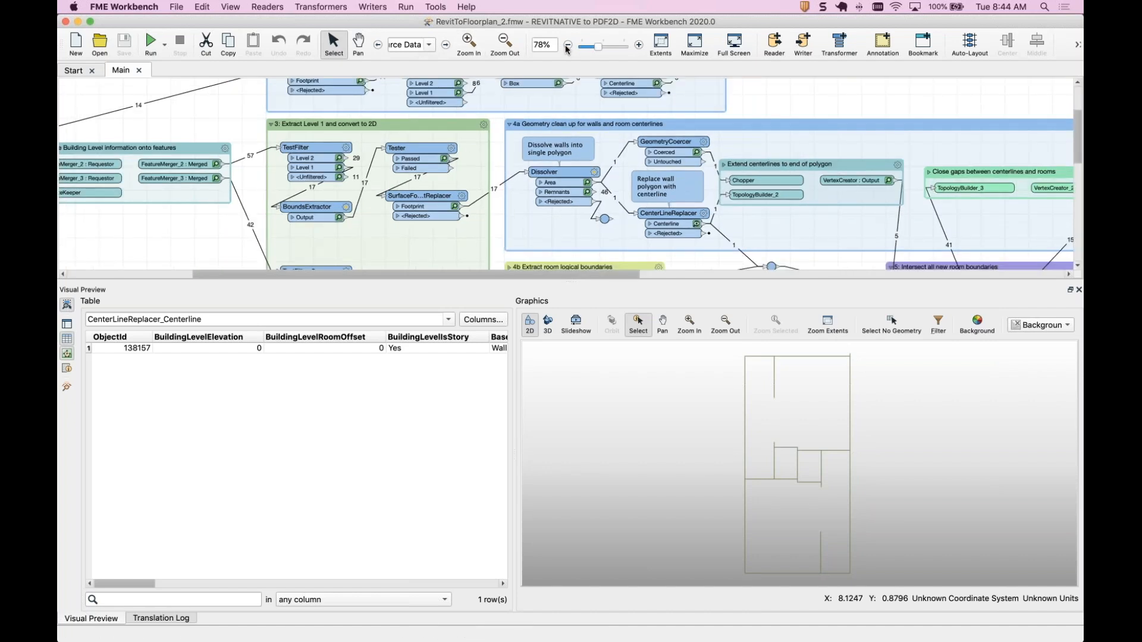
pyautogui.click(567, 46)
pyautogui.moveTo(631, 282); pyautogui.dragTo(618, 348)
pyautogui.hscroll(8, 756, 274)
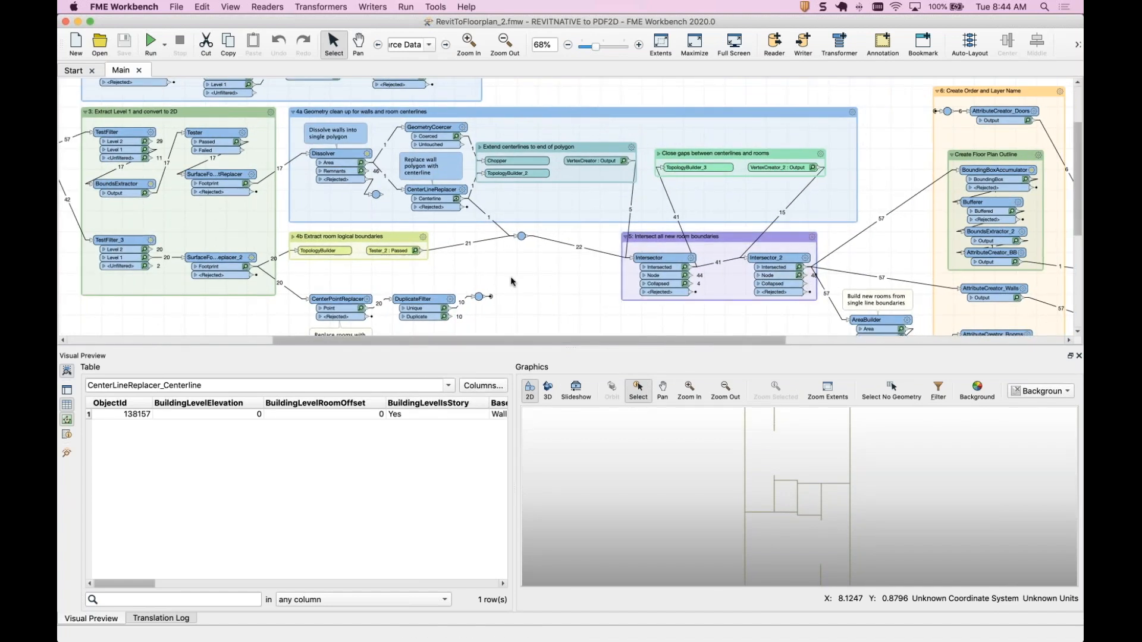
pyautogui.hscroll(10, 511, 276)
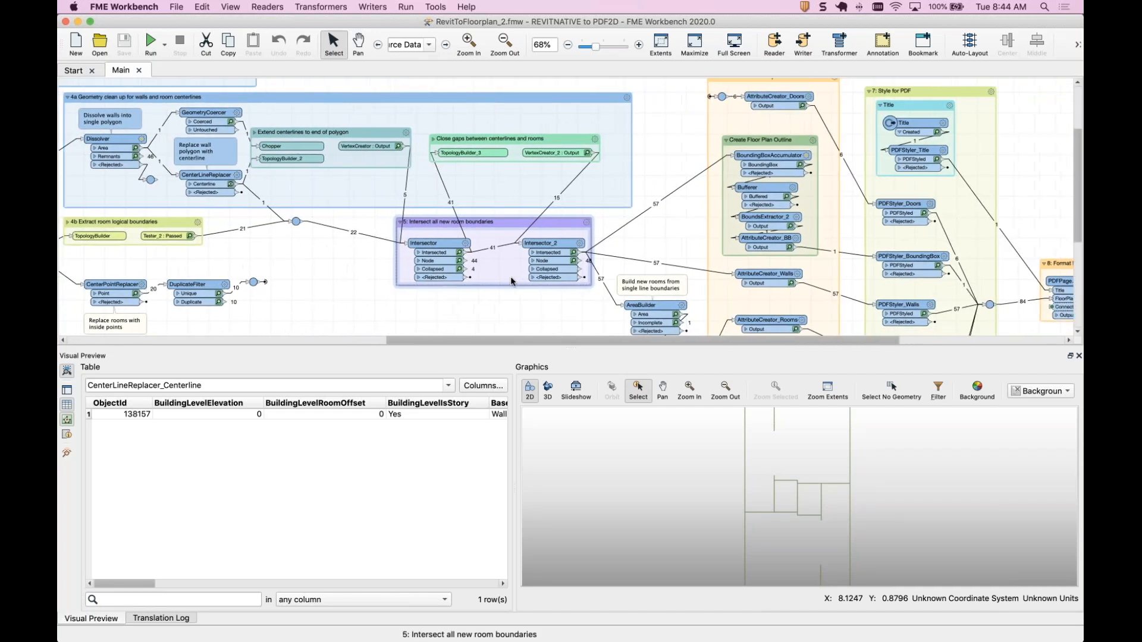
pyautogui.hscroll(4, 707, 220)
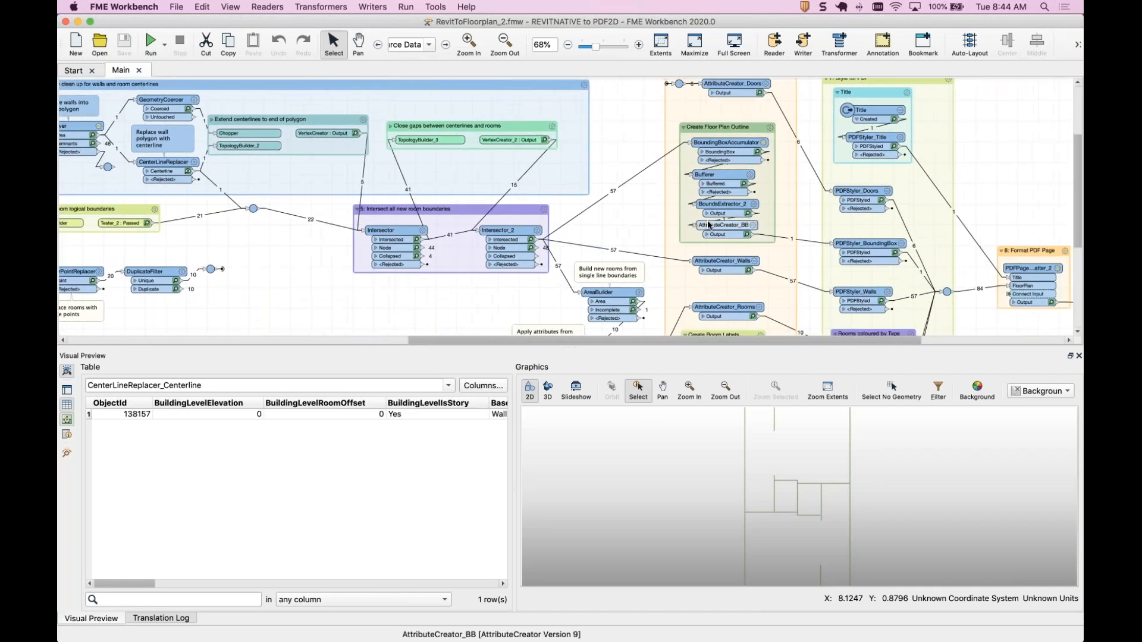
pyautogui.hscroll(-1, 708, 225)
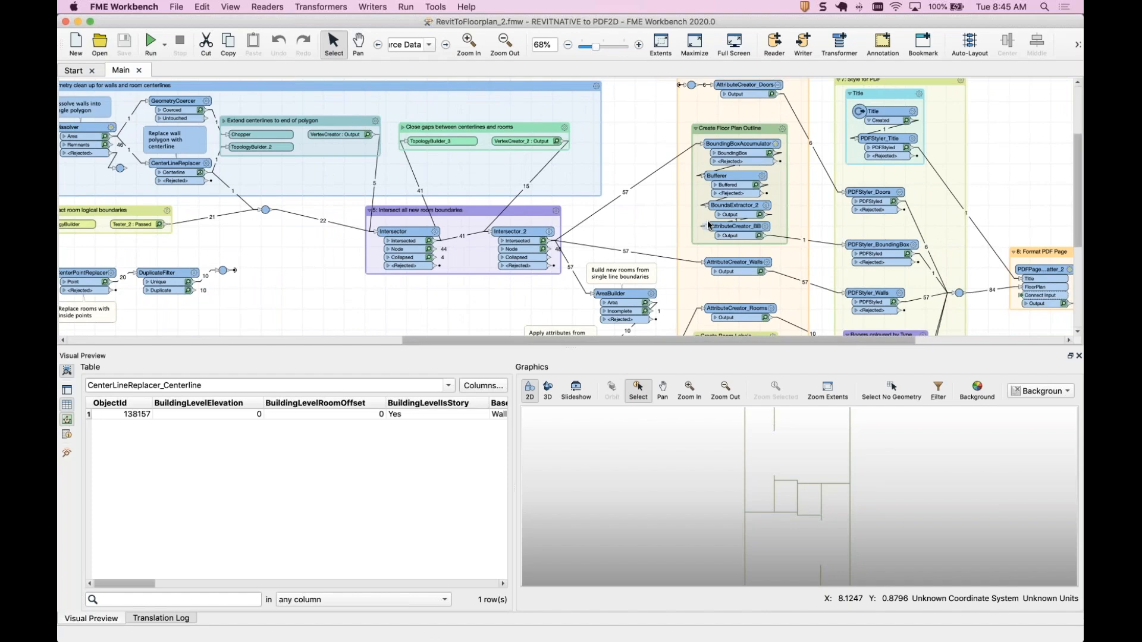
pyautogui.hscroll(-5, 707, 225)
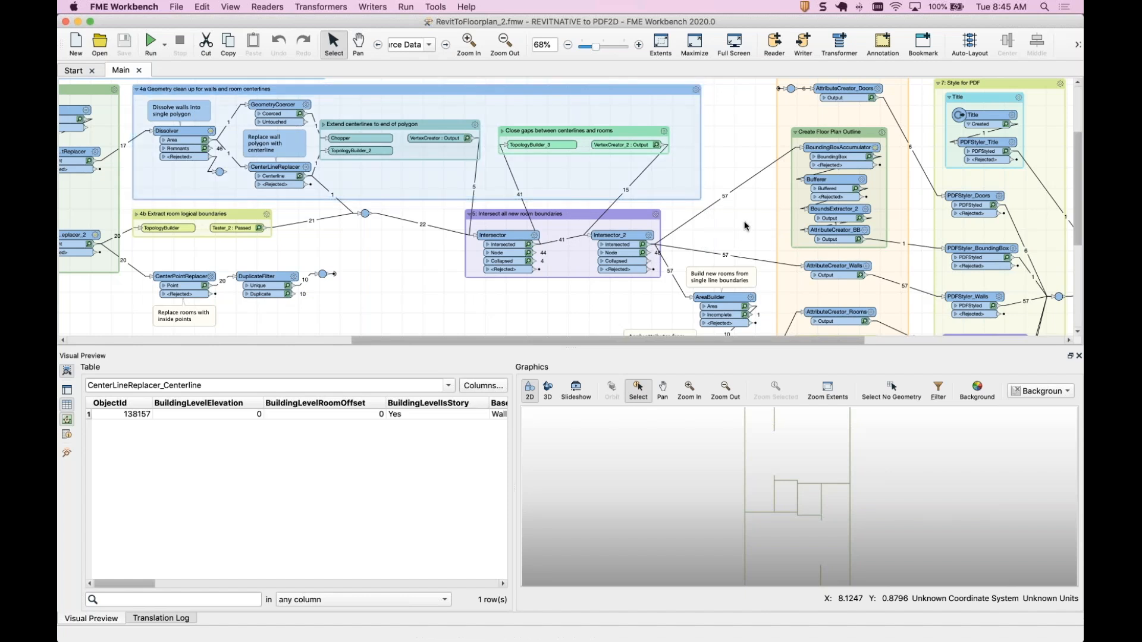
pyautogui.hscroll(3, 745, 226)
pyautogui.scroll(-1, 745, 226)
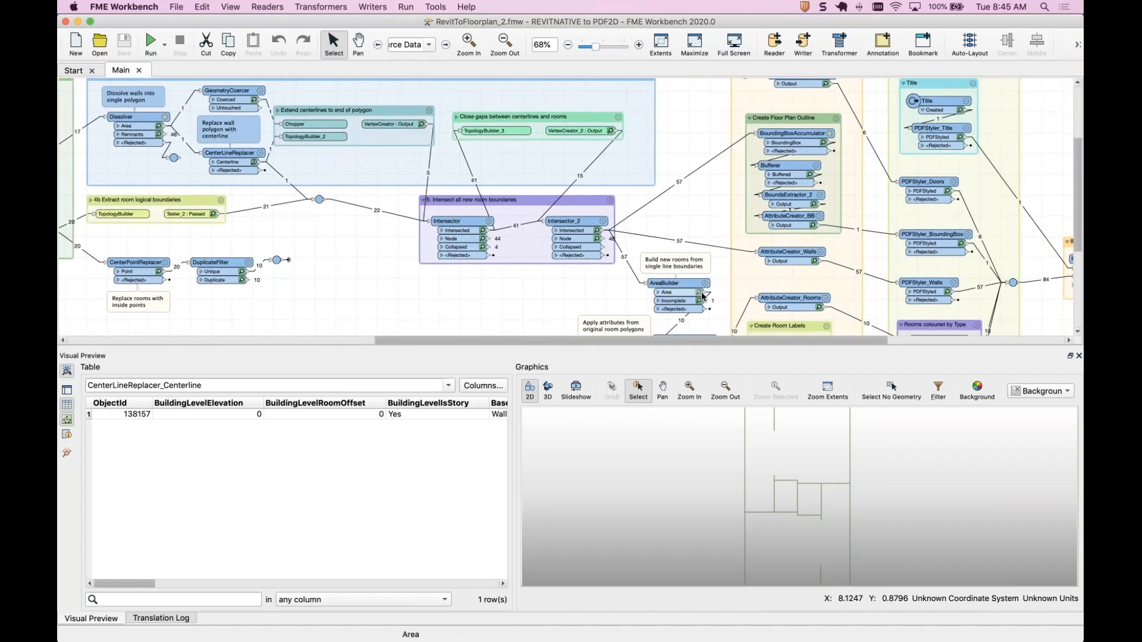
# Inspect the AreaBuilder Area cached features in the Visual Preview.
pyautogui.click(700, 294)
pyautogui.hscroll(1, 697, 220)
pyautogui.hscroll(2, 696, 220)
pyautogui.moveTo(751, 318)
pyautogui.mouseDown()
pyautogui.moveTo(745, 286)
pyautogui.moveTo(744, 307)
pyautogui.mouseUp()
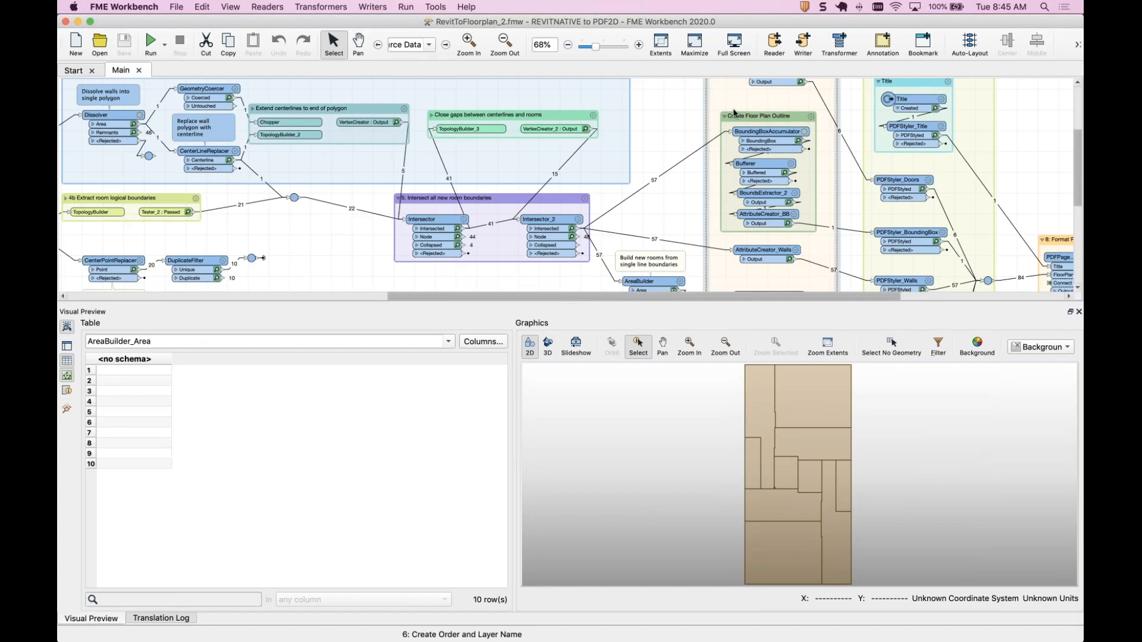
# Jump to the Rooms coloured by Type bookmark and review the FeatureColorSetter_2 parameters, then cancel the dialog.
pyautogui.click(428, 45)
pyautogui.click(431, 125)
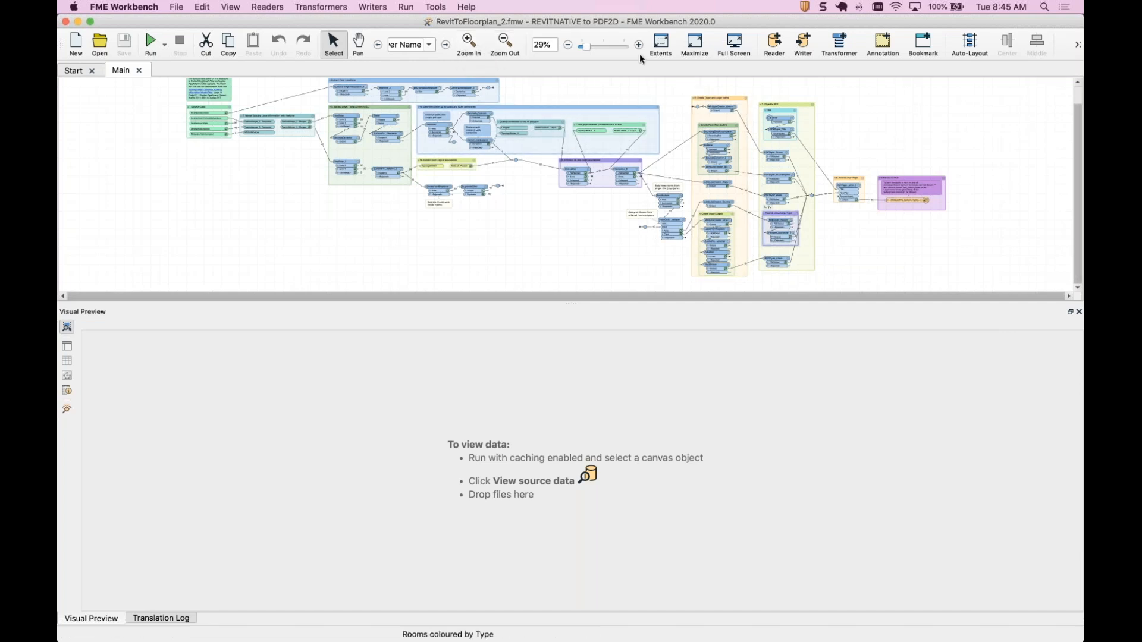
pyautogui.click(469, 44)
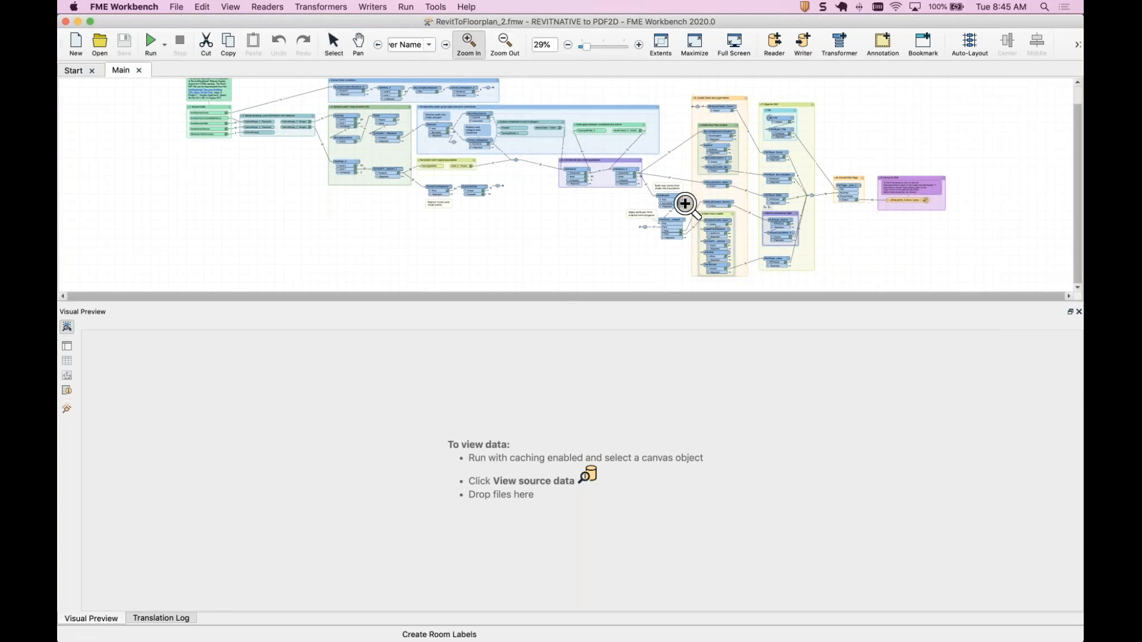
pyautogui.moveTo(753, 202); pyautogui.dragTo(830, 267)
pyautogui.click(344, 45)
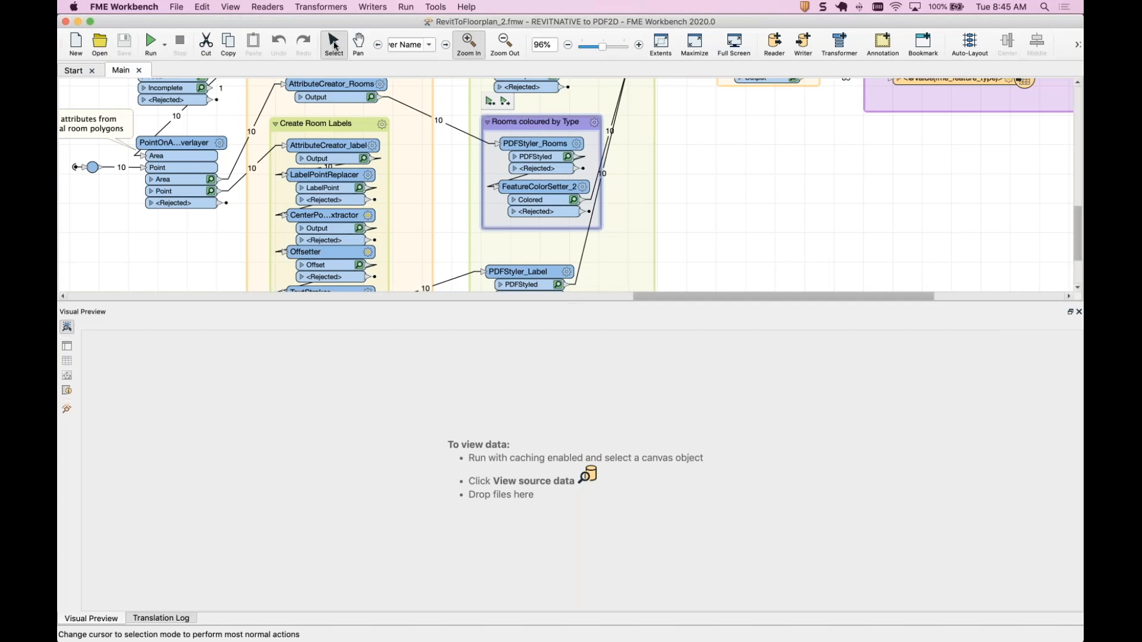
pyautogui.doubleClick(582, 195)
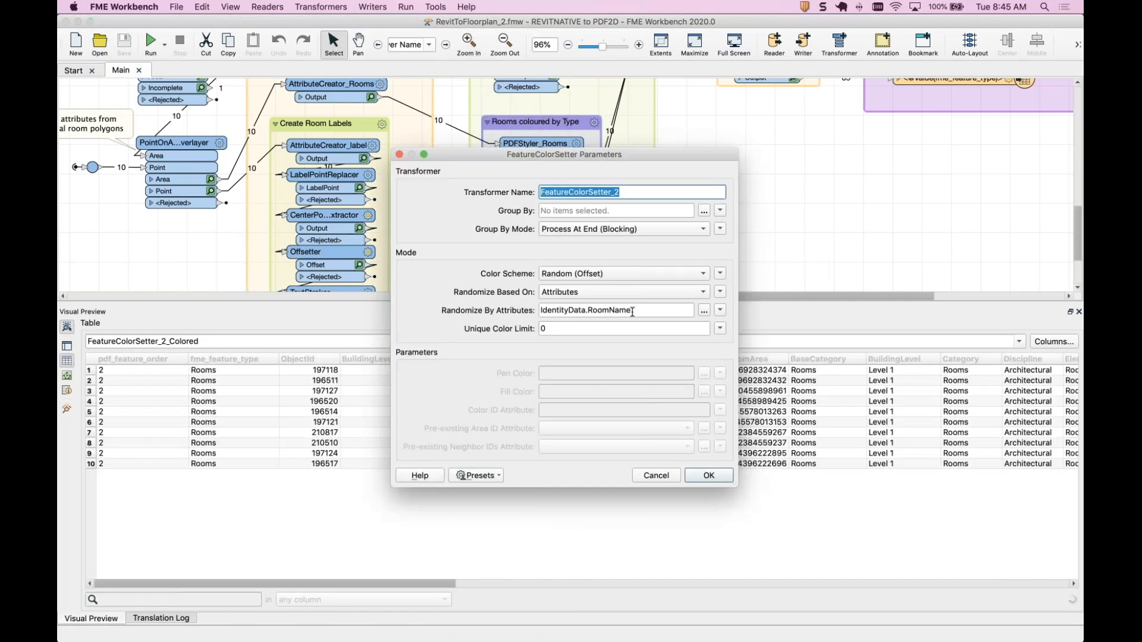
pyautogui.click(657, 475)
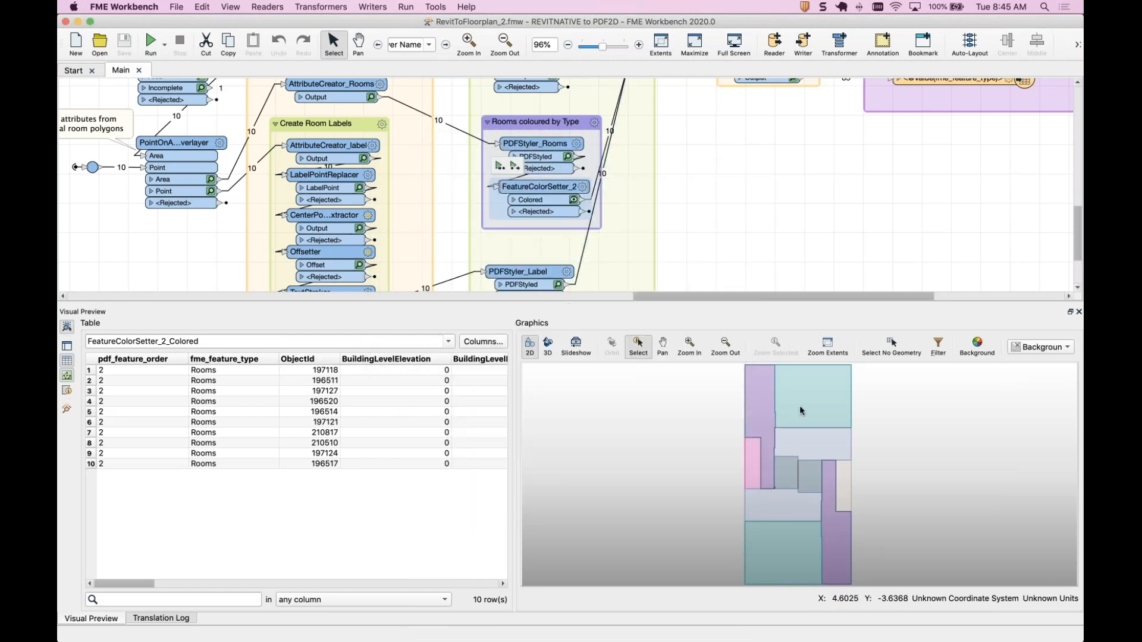
# Select individual rooms in the FeatureColorSetter_2 Colored preview to compare them with the table.
pyautogui.click(816, 395)
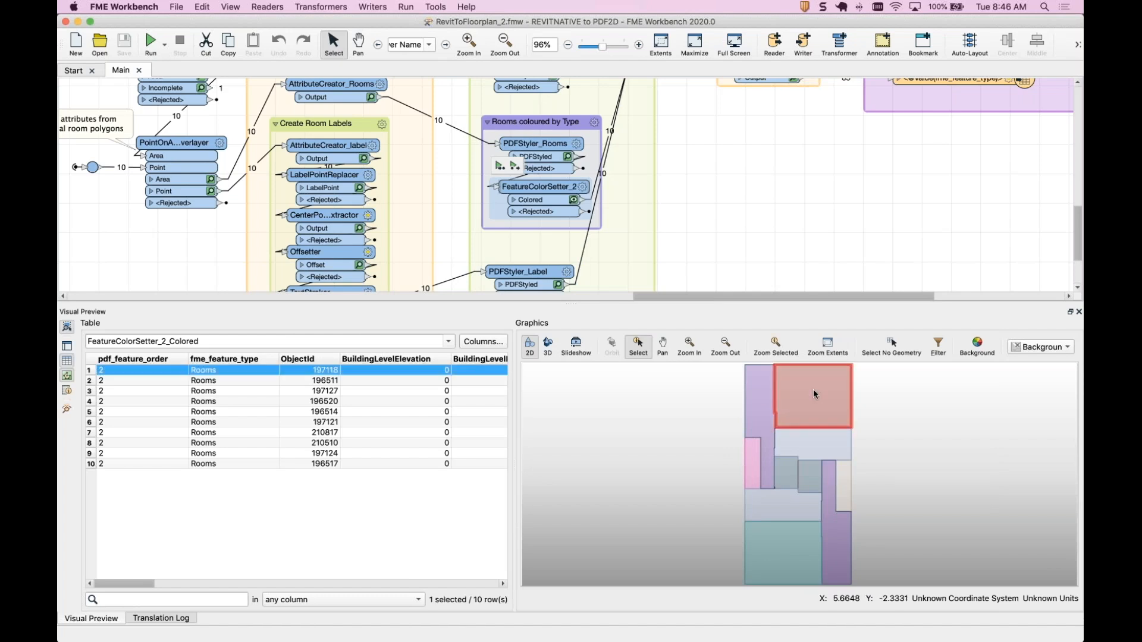
pyautogui.click(771, 562)
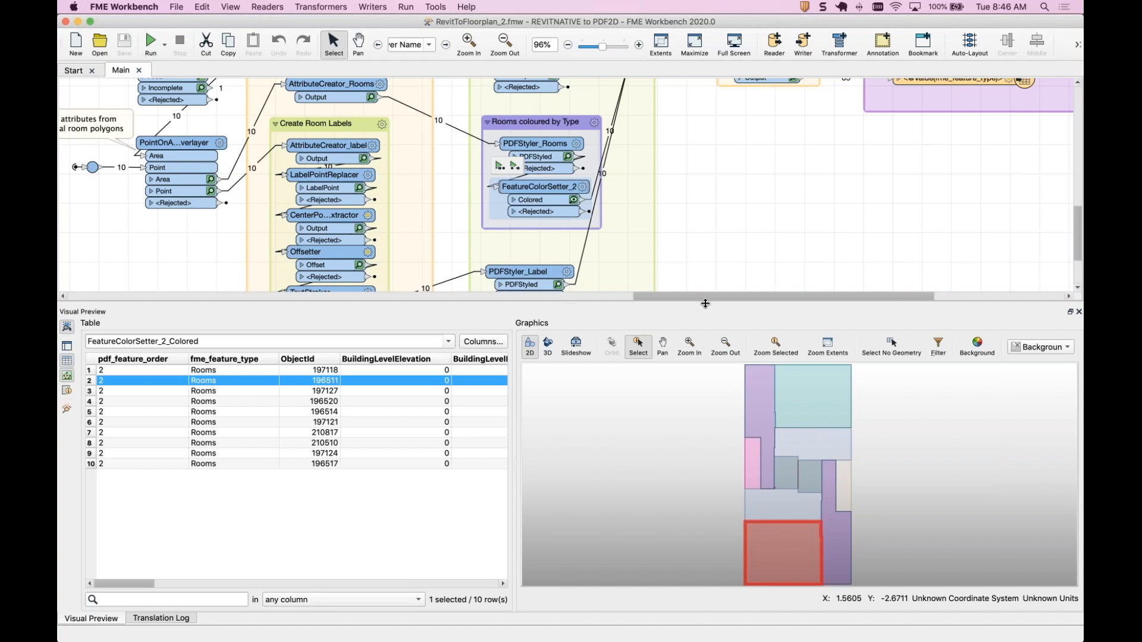
pyautogui.moveTo(706, 304); pyautogui.dragTo(705, 356)
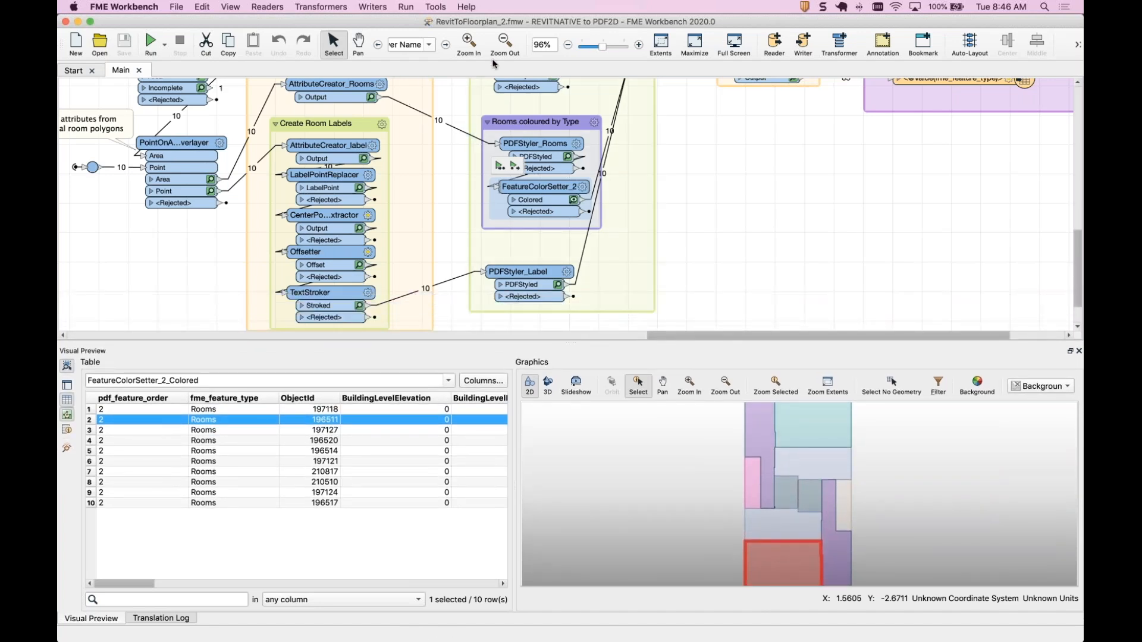
# Zoom out to survey the PDF styling, Format PDF Page and Fanout to PDF sections.
pyautogui.click(505, 45)
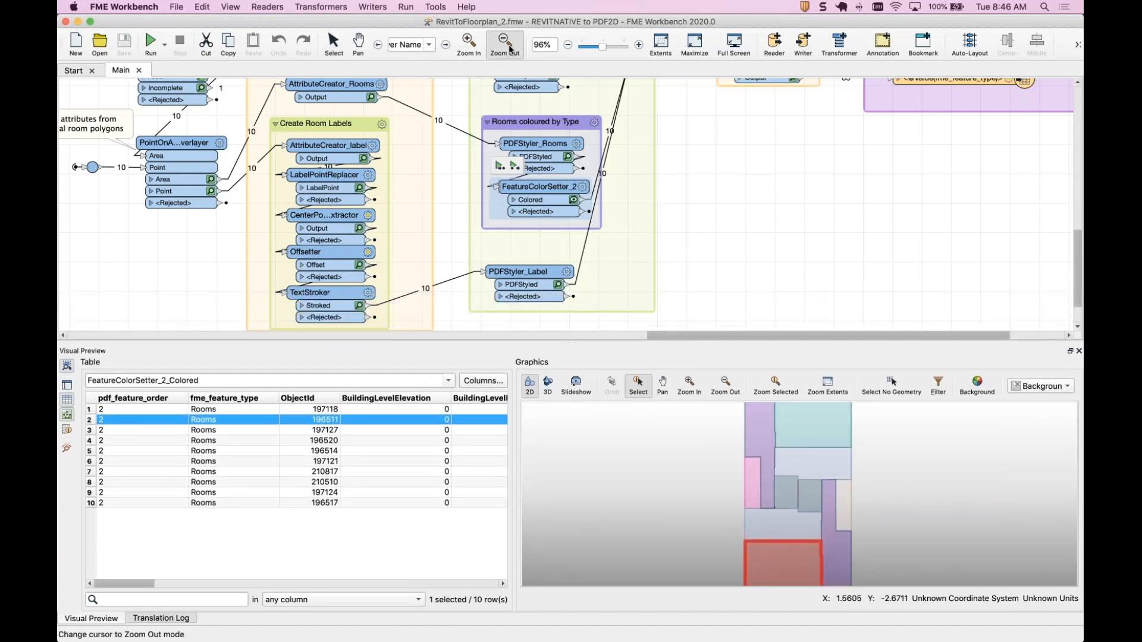
pyautogui.click(568, 46)
pyautogui.click(569, 46)
pyautogui.click(568, 47)
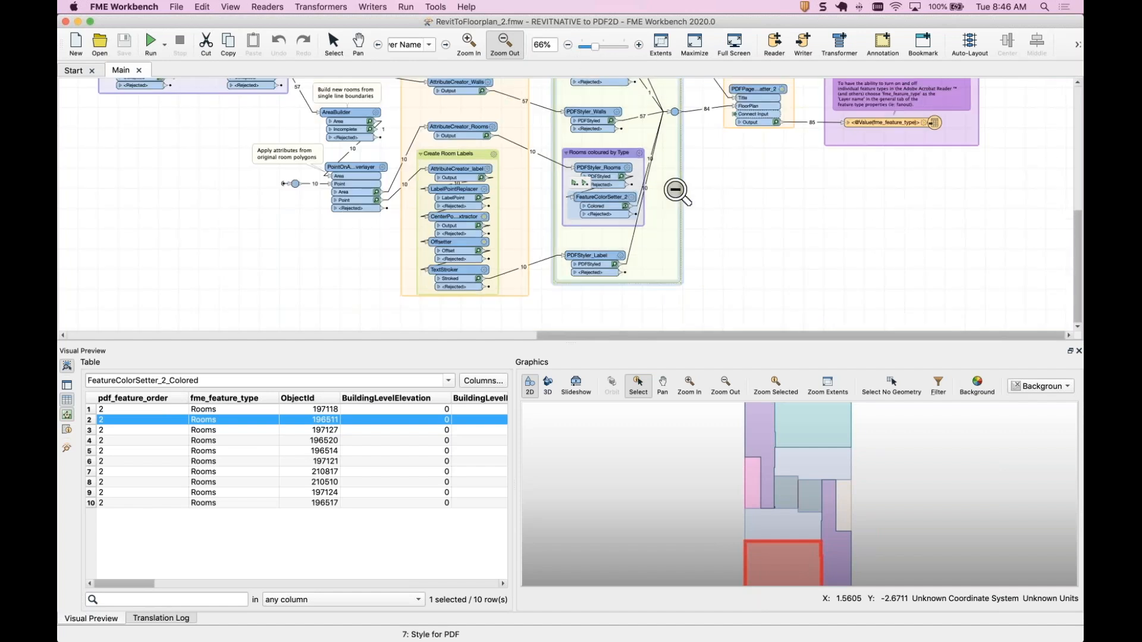
pyautogui.scroll(3, 675, 190)
pyautogui.hscroll(-2, 675, 190)
pyautogui.scroll(2, 675, 191)
pyautogui.hscroll(2, 675, 191)
pyautogui.click(333, 42)
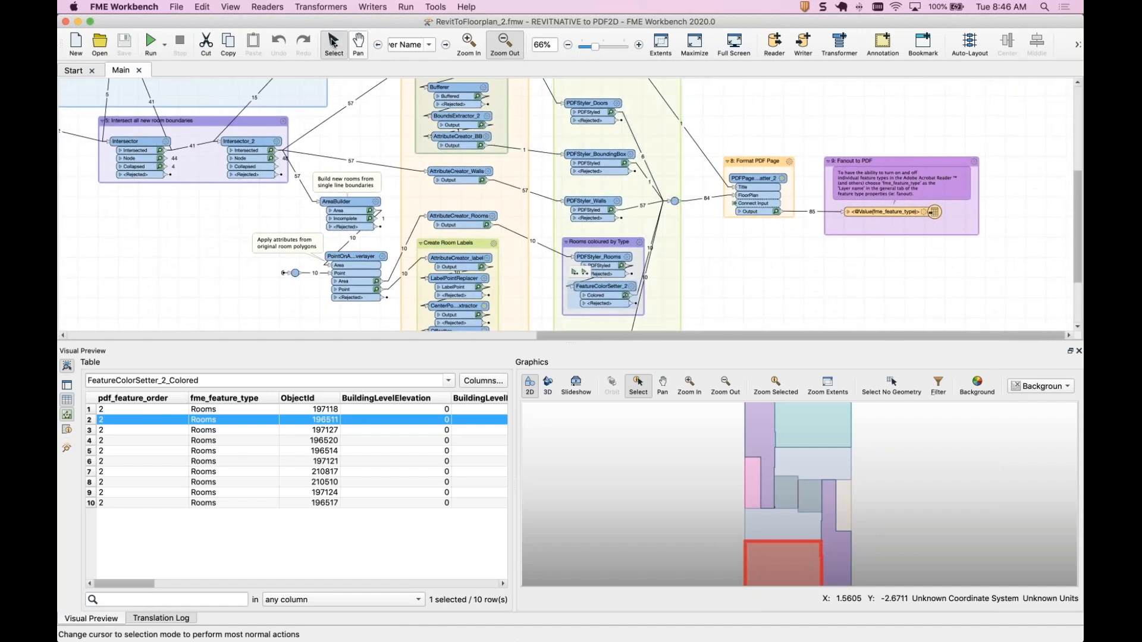
pyautogui.click(506, 46)
pyautogui.click(568, 47)
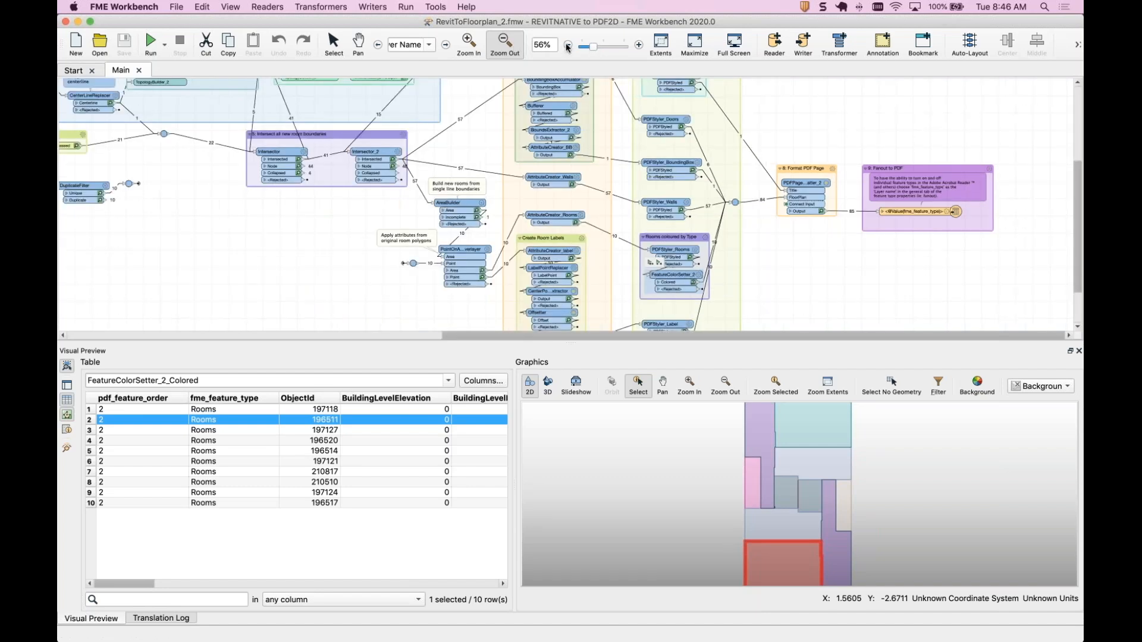
pyautogui.click(568, 46)
pyautogui.scroll(2, 856, 152)
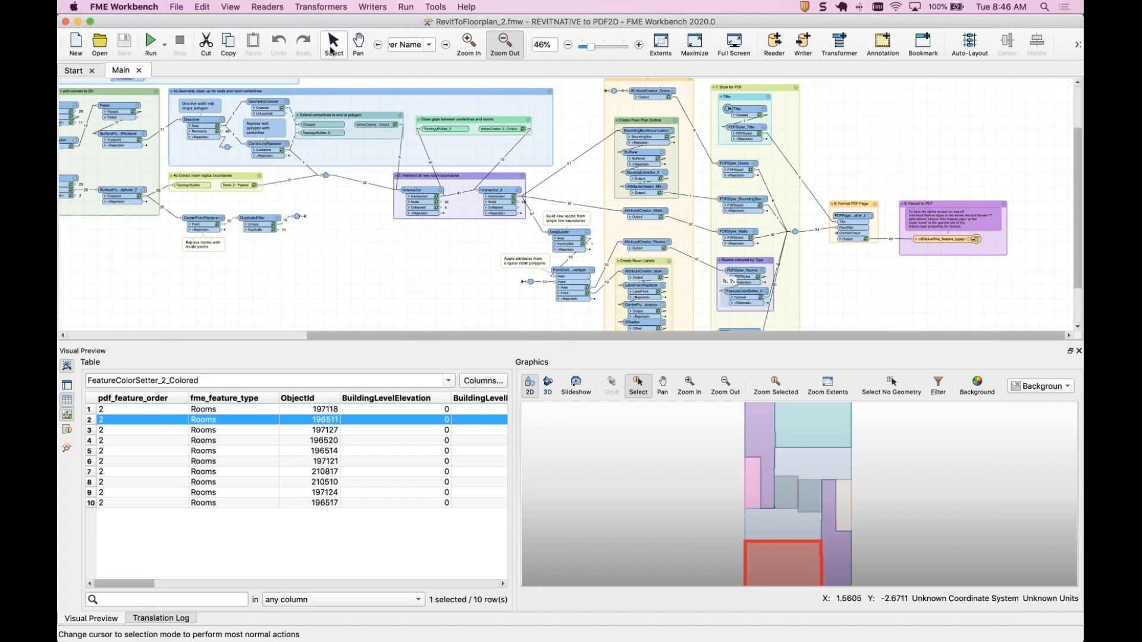
pyautogui.press('Escape')
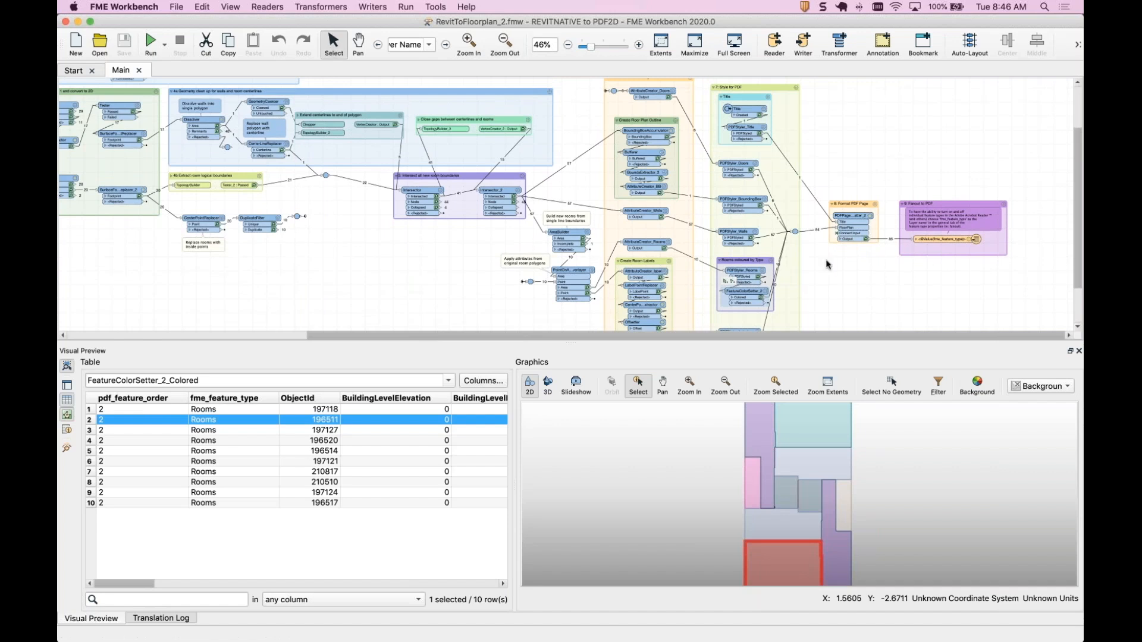
pyautogui.click(944, 232)
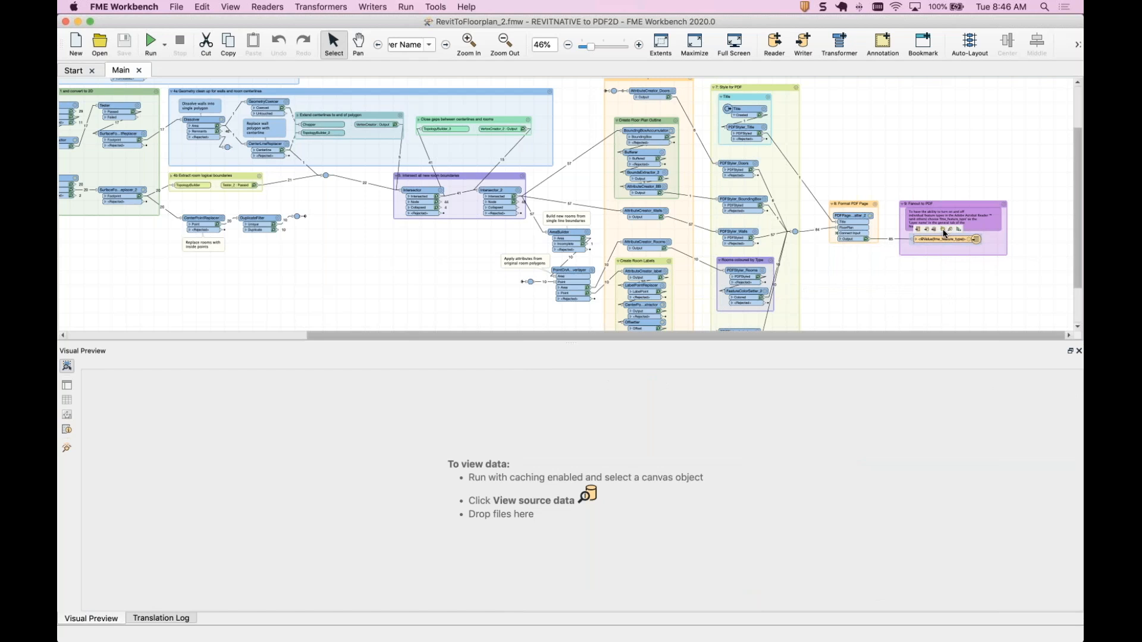
# Open RevitFloorPlan.pdf from the Webinar folder.
pyautogui.moveTo(255, 616)
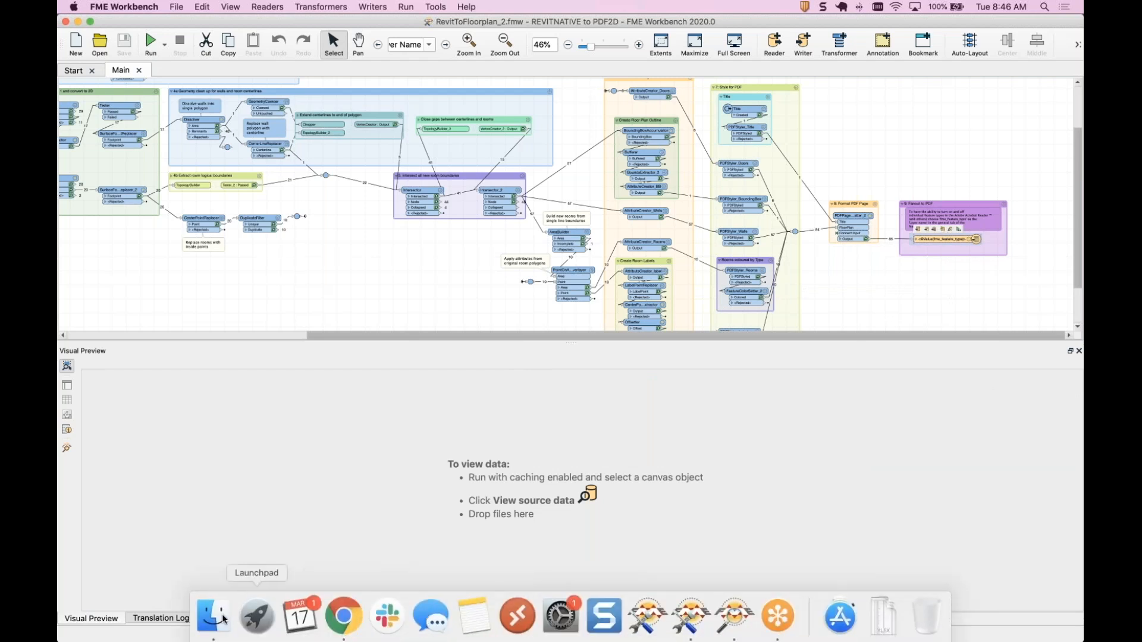
pyautogui.click(214, 615)
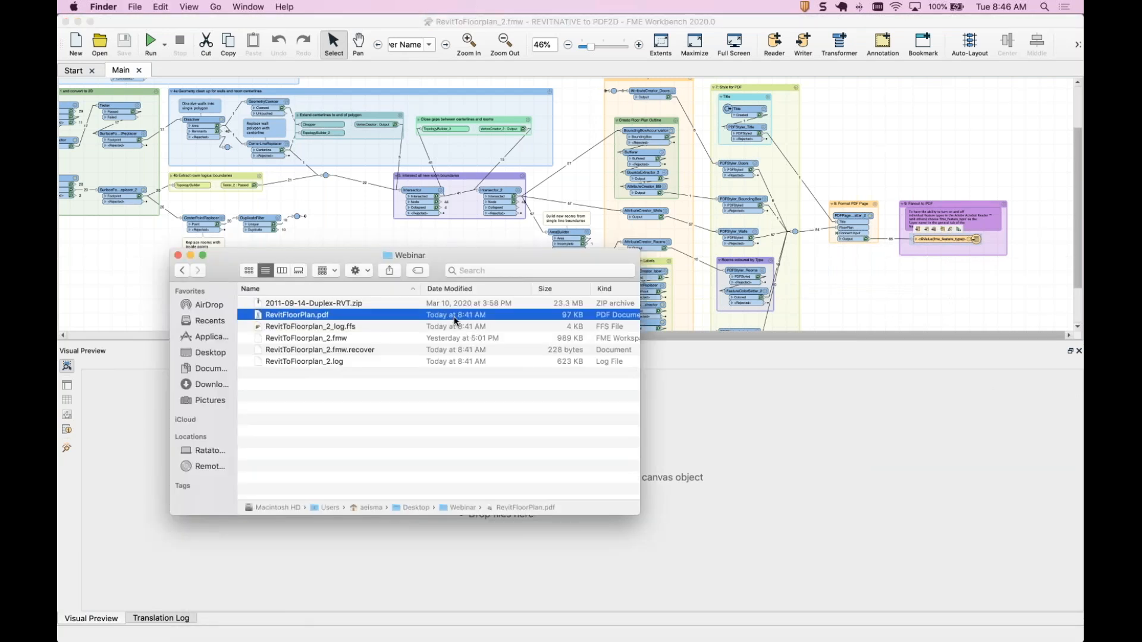
pyautogui.doubleClick(385, 320)
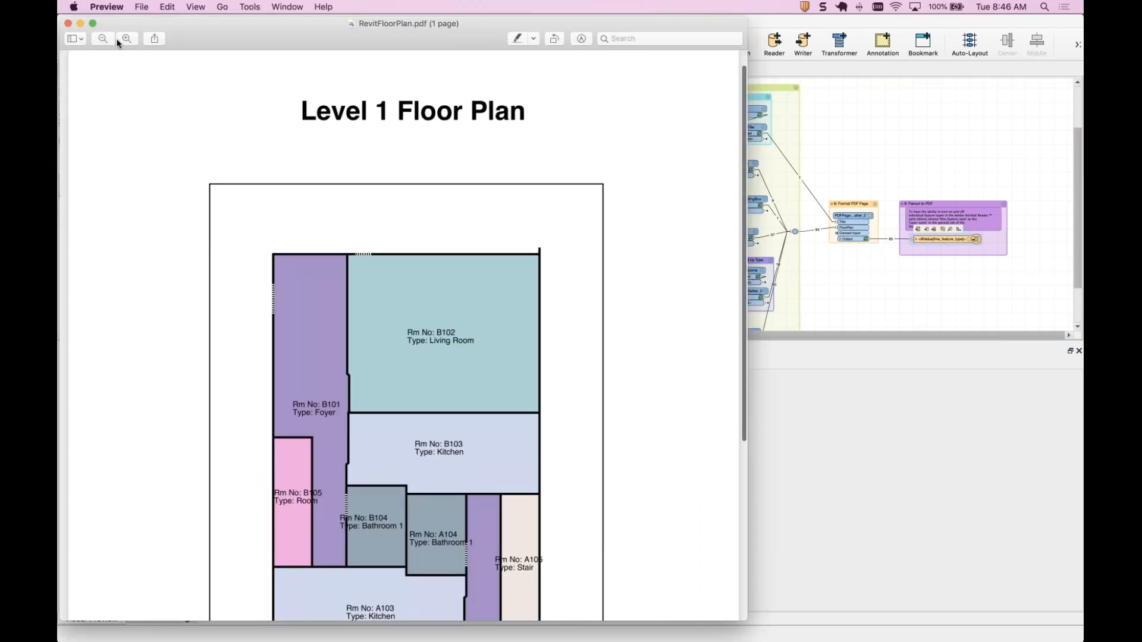
# Zoom out and reposition the PDF to view the whole Level 1 Floor Plan.
pyautogui.click(100, 42)
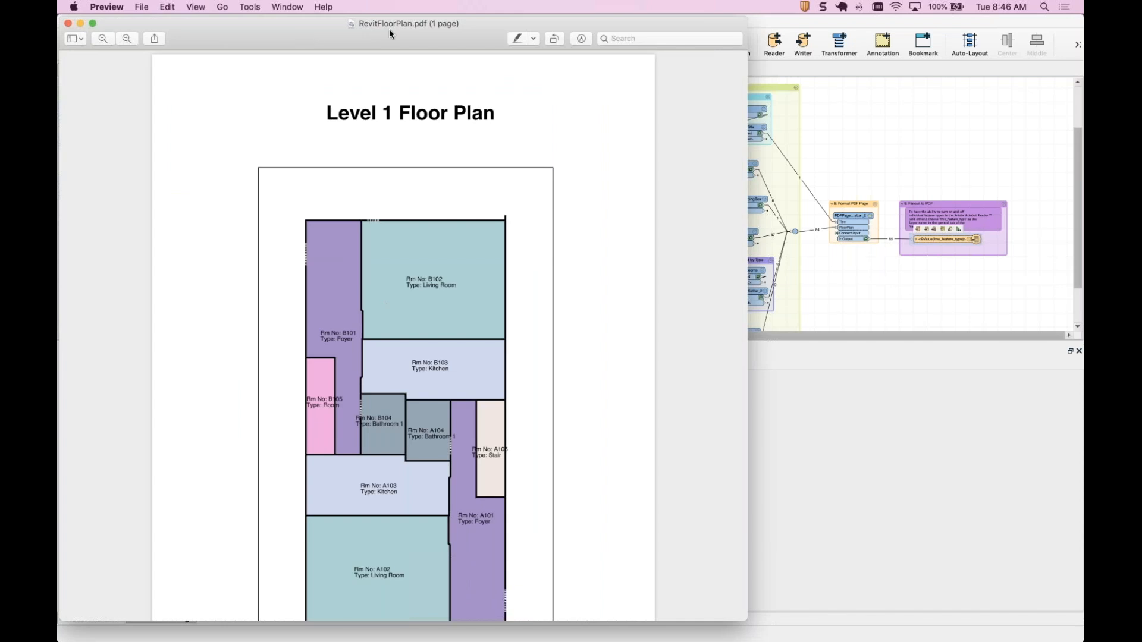
pyautogui.moveTo(301, 33); pyautogui.dragTo(430, 31)
pyautogui.scroll(-3, 460, 262)
pyautogui.scroll(-1, 459, 268)
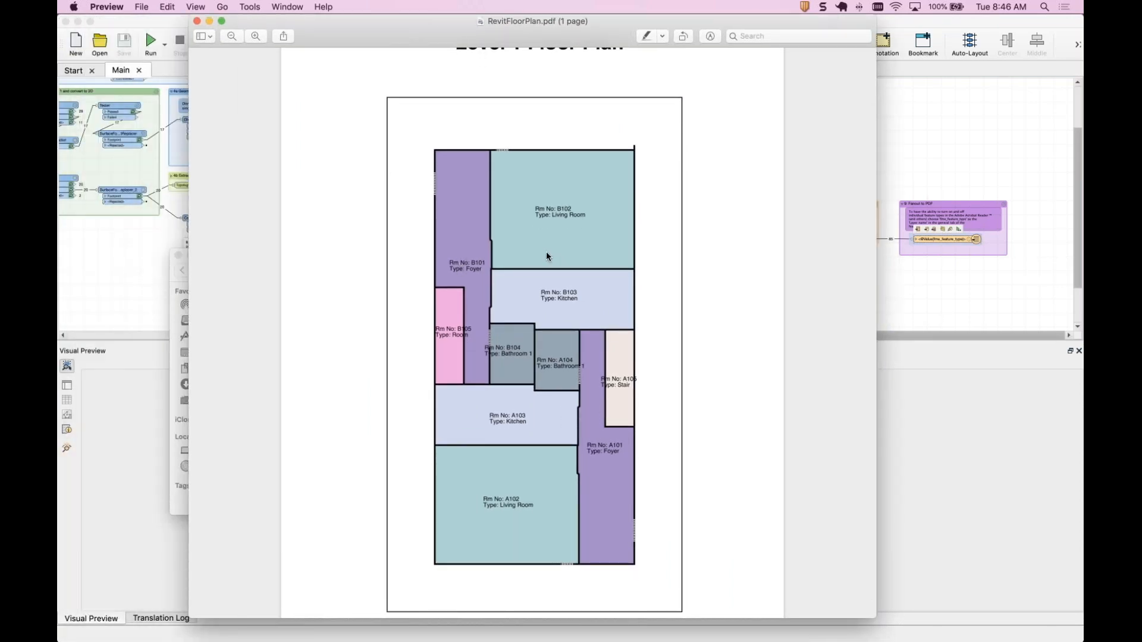
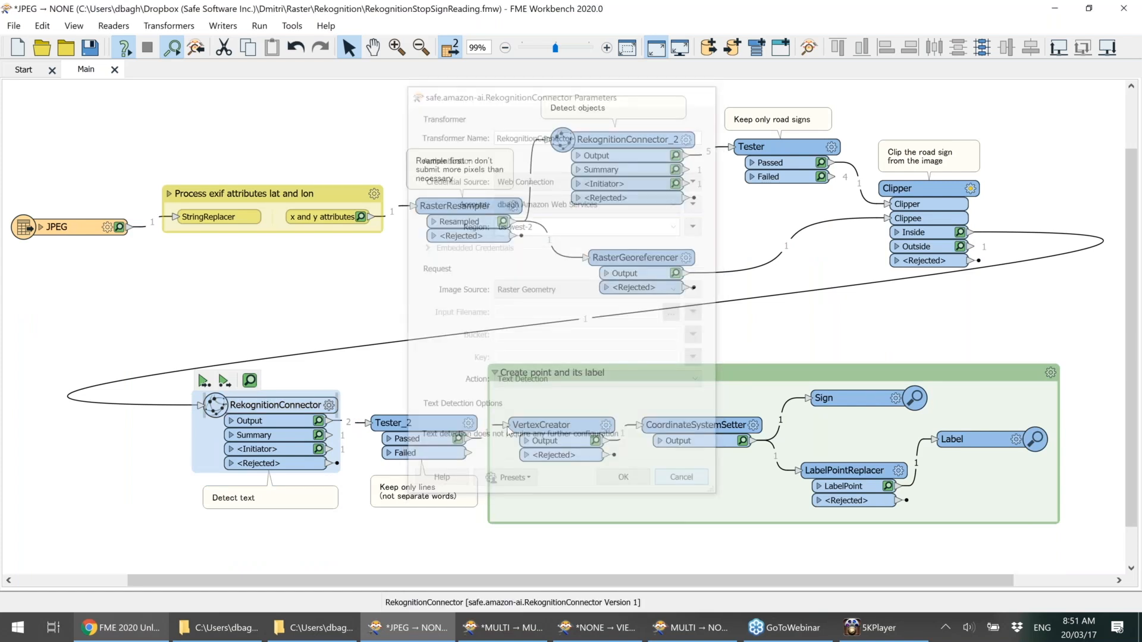
# Run the workspace up to the CoordinateSystemSetter, zoom in on the inspected STOP sign label, and minimize the inspector.
pyautogui.moveTo(308, 411)
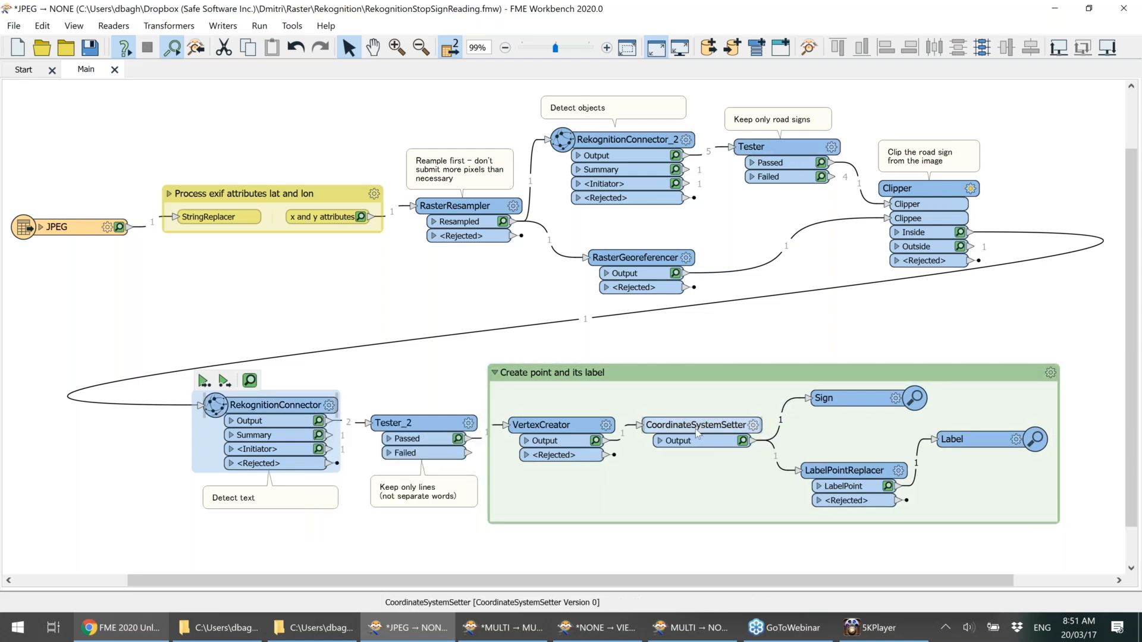
pyautogui.moveTo(657, 410)
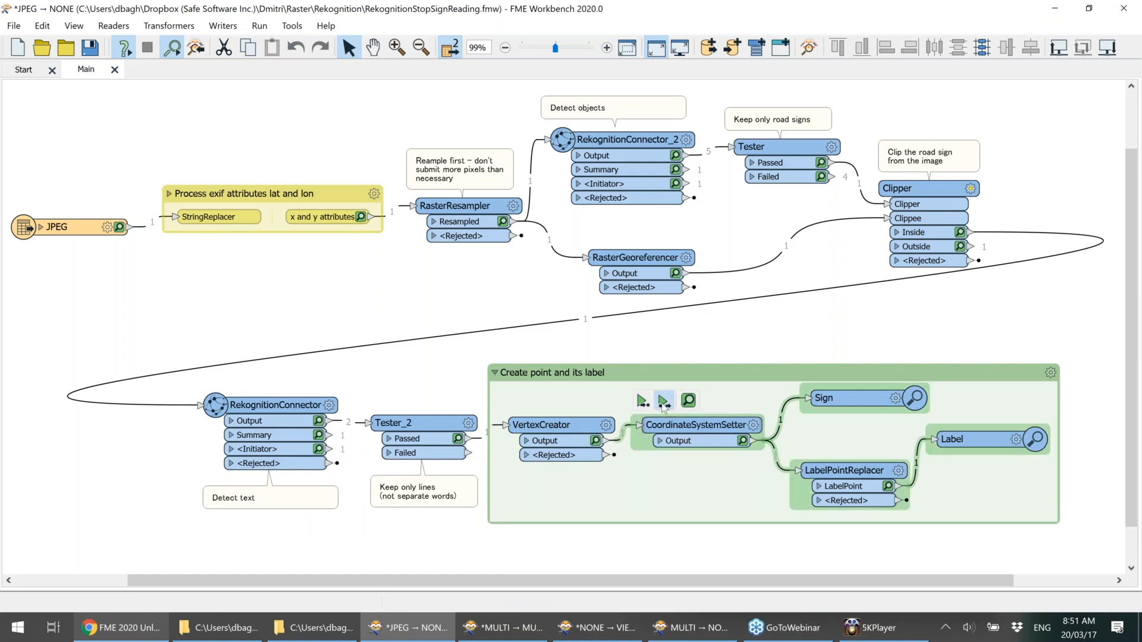
pyautogui.click(664, 402)
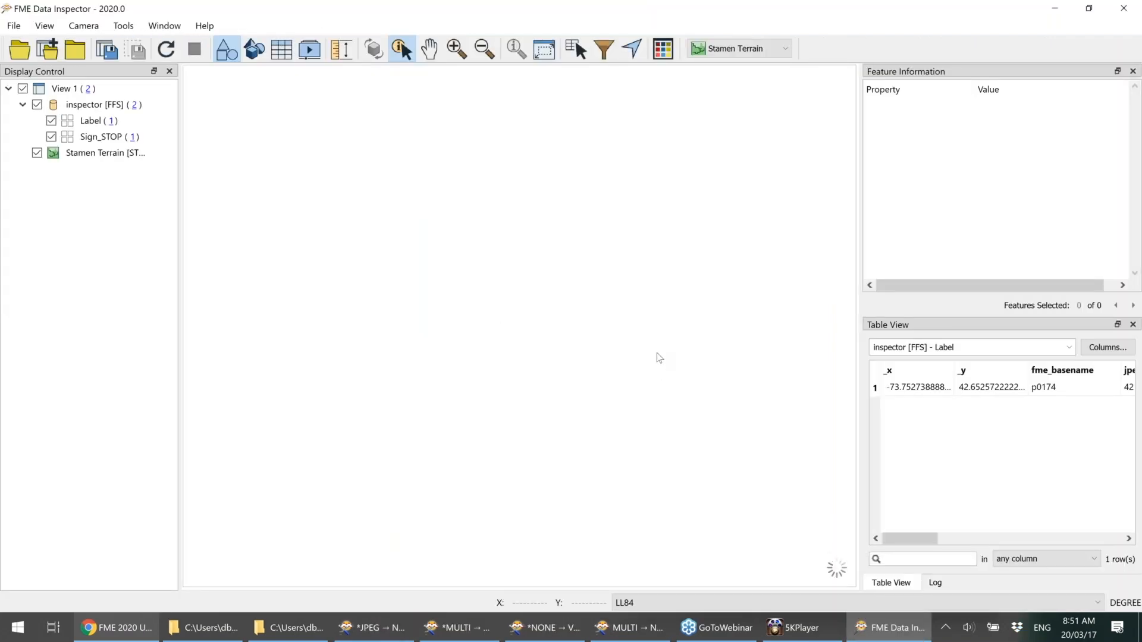
pyautogui.scroll(-5, 634, 336)
pyautogui.scroll(-3, 596, 341)
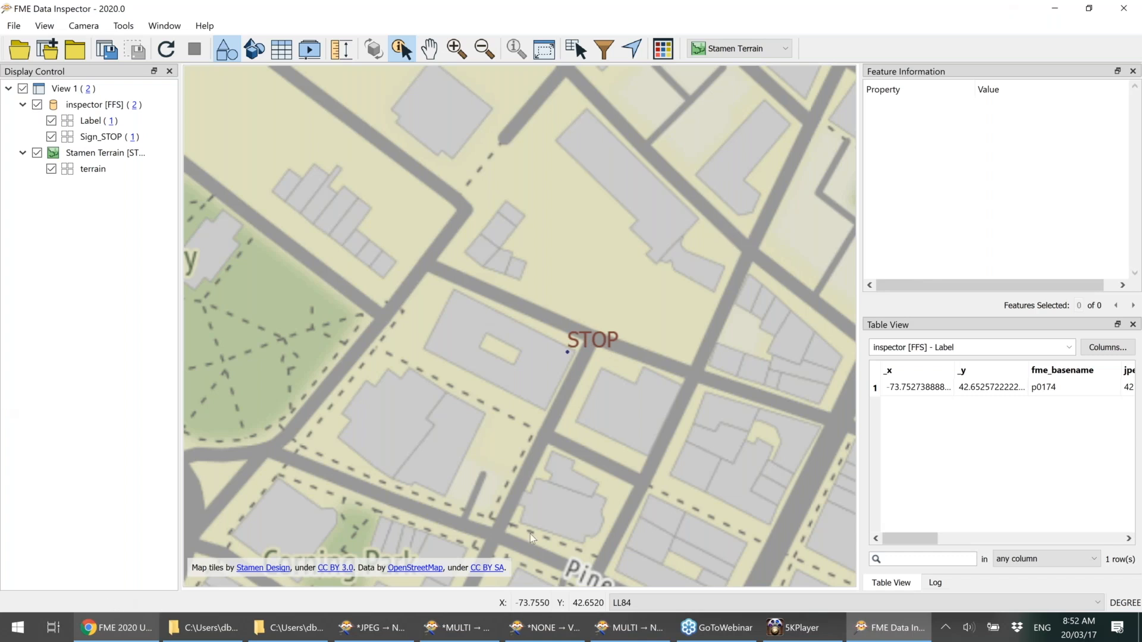
pyautogui.click(1059, 14)
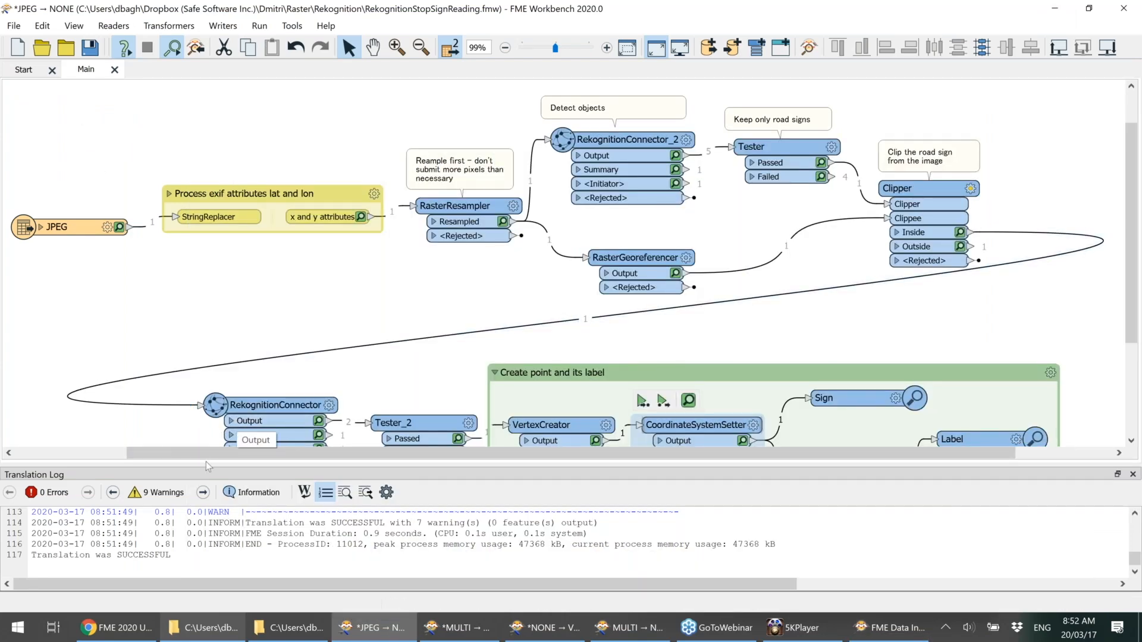
# Return to the slideshow and advance two slides to the What is Picterra overview.
pyautogui.click(119, 635)
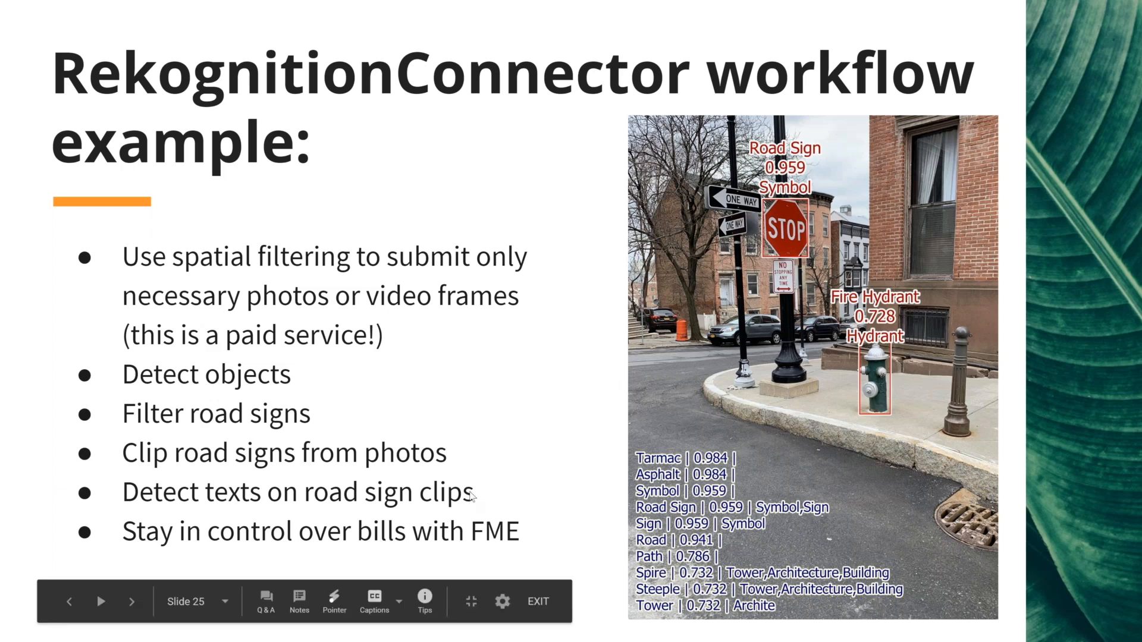
pyautogui.press('Right')
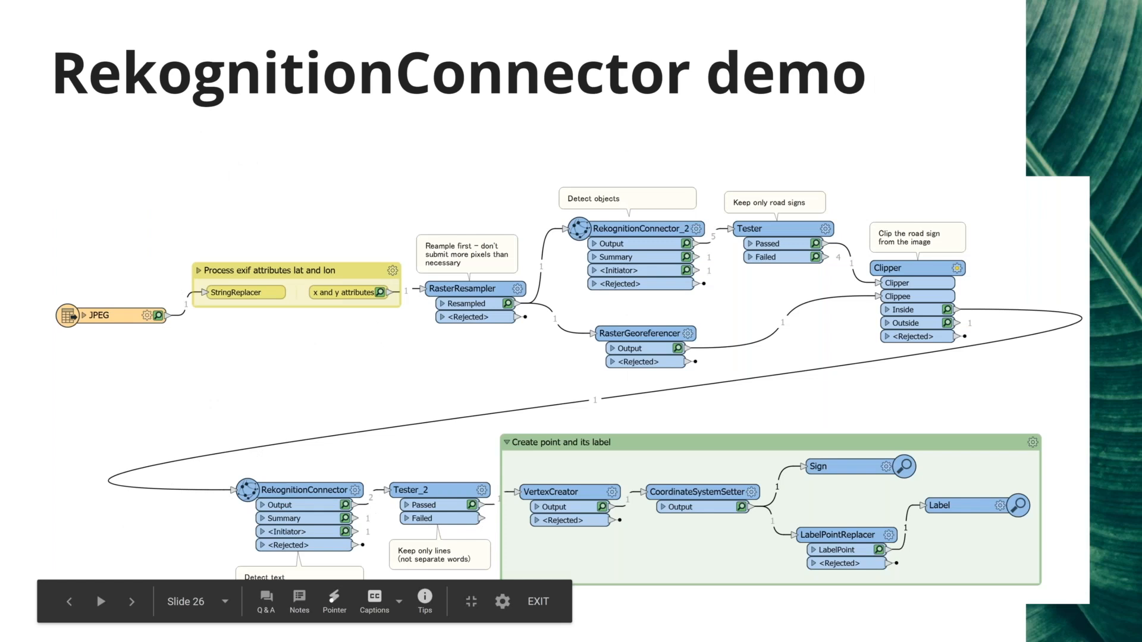
pyautogui.press('Right')
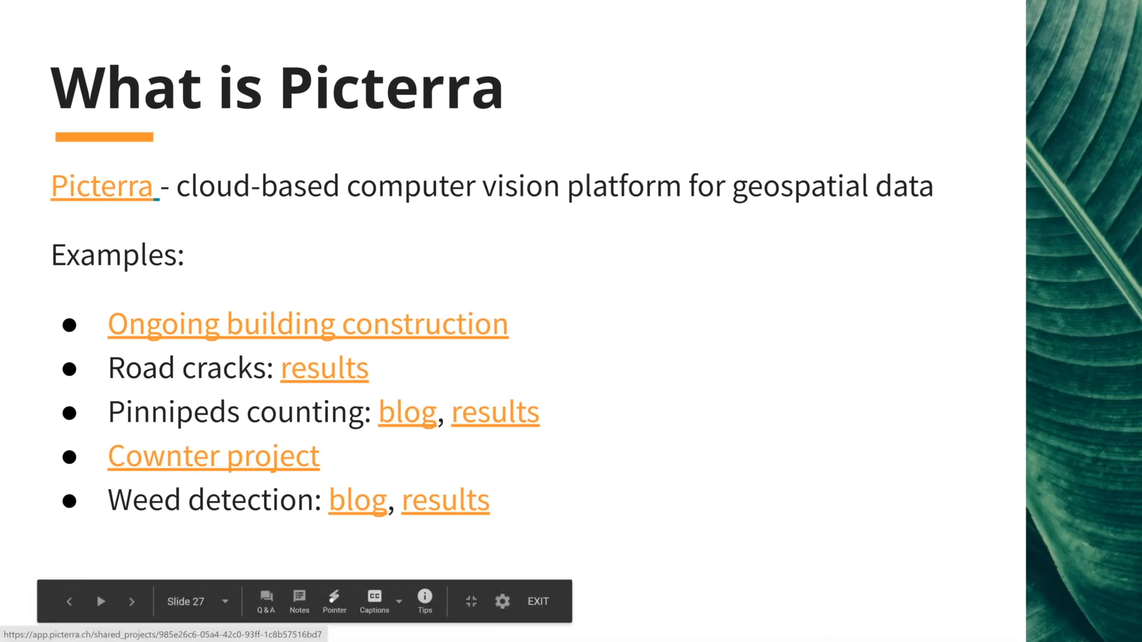
pyautogui.hotkey('alt', 'Tab')
pyautogui.hotkey('alt', 'Tab')
pyautogui.hotkey('alt', 'Tab')
pyautogui.hotkey('alt', 'Tab')
pyautogui.hotkey('alt', 'Tab')
pyautogui.hotkey('alt', 'Tab')
pyautogui.hotkey('alt', 'Tab')
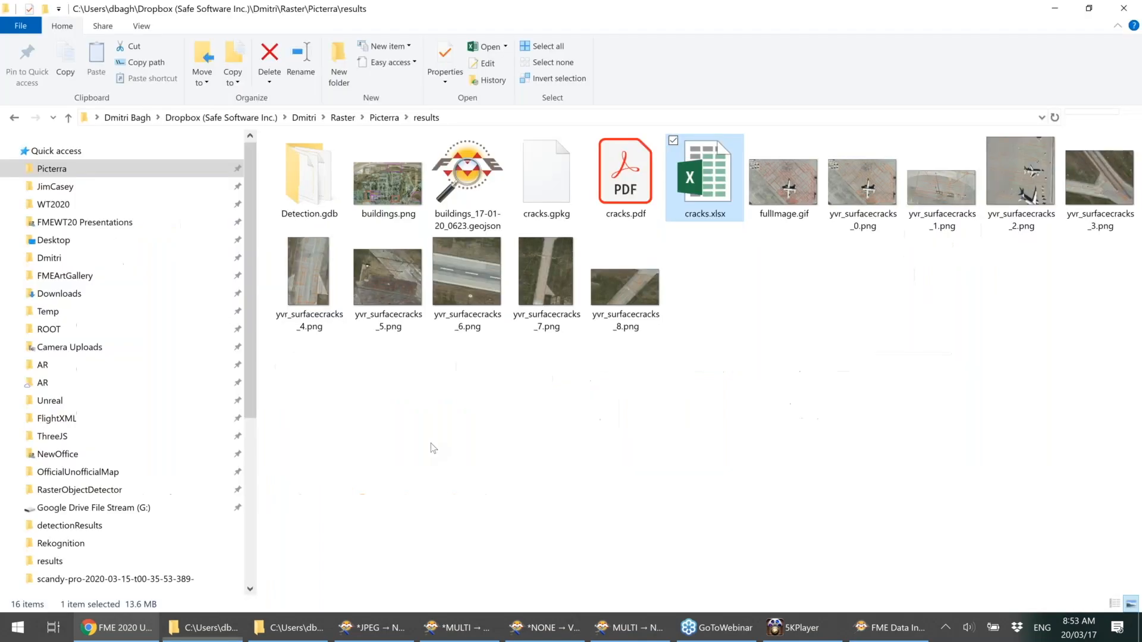
# Exit the slideshow and switch to the Picterra Buildings (Cameroon) results tab.
pyautogui.click(106, 636)
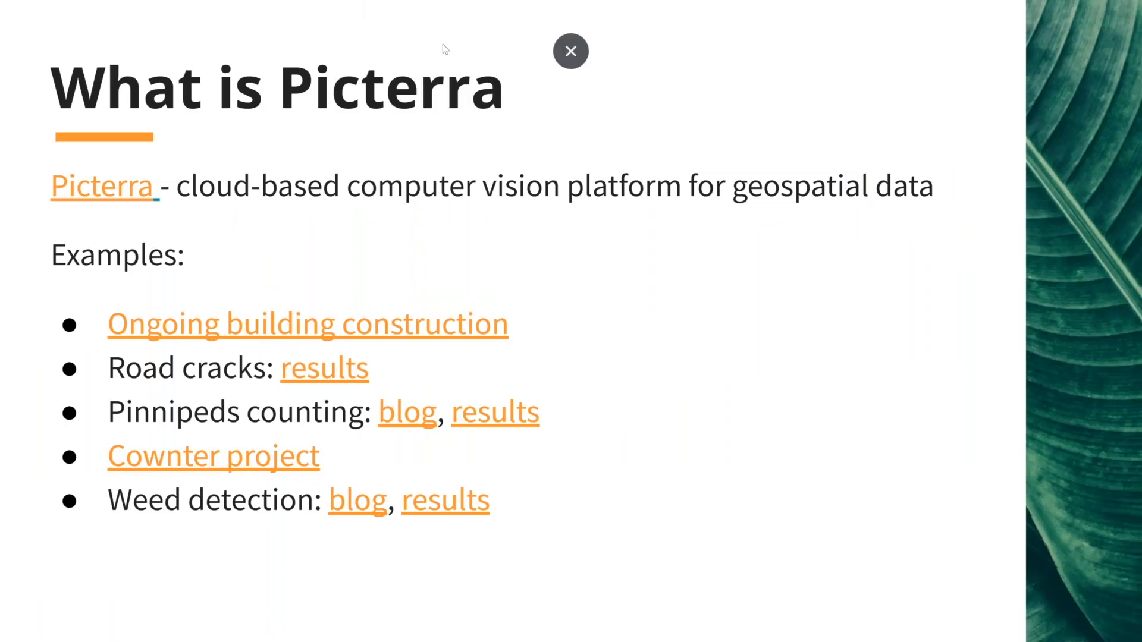
pyautogui.press('Escape')
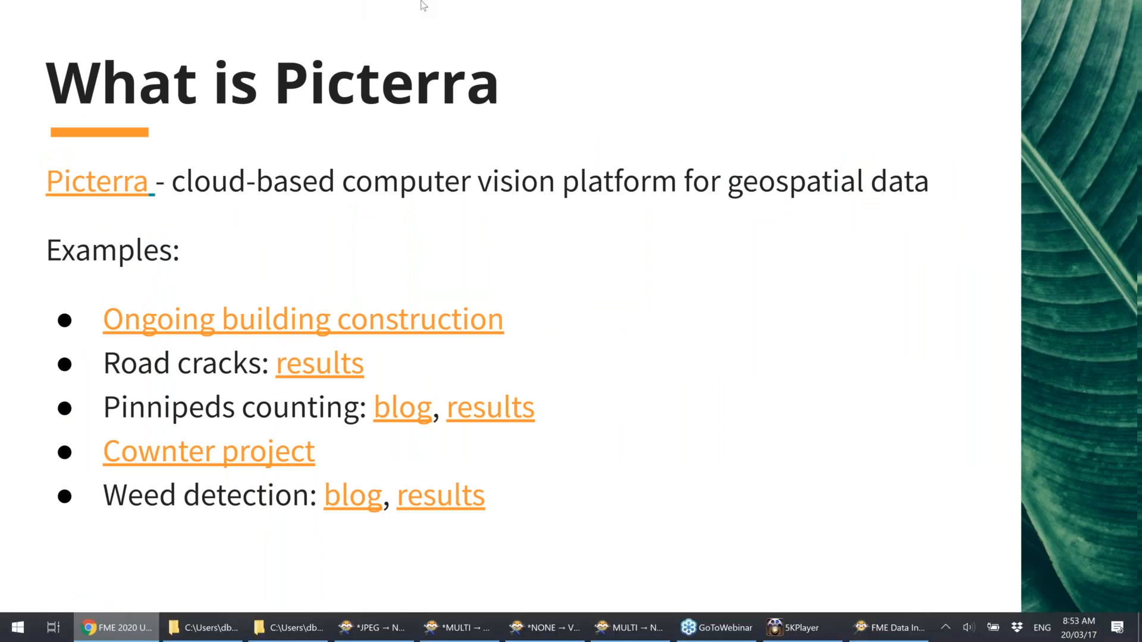
pyautogui.click(335, 4)
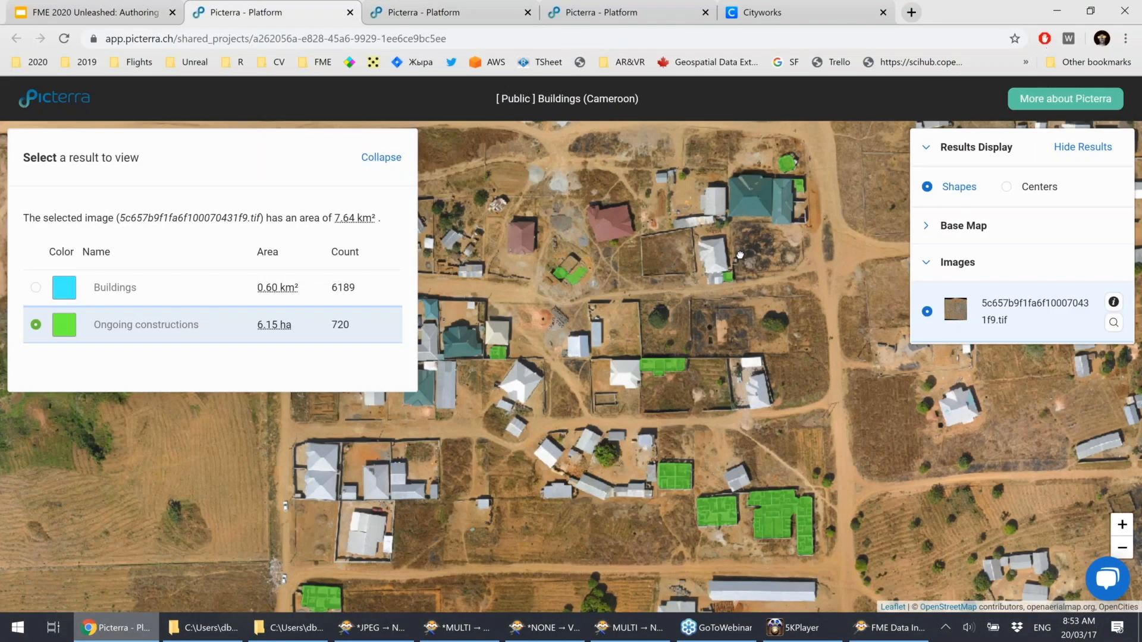
# Pan and zoom into the Ongoing constructions detections and toggle the result shapes display.
pyautogui.moveTo(739, 255); pyautogui.dragTo(778, 200)
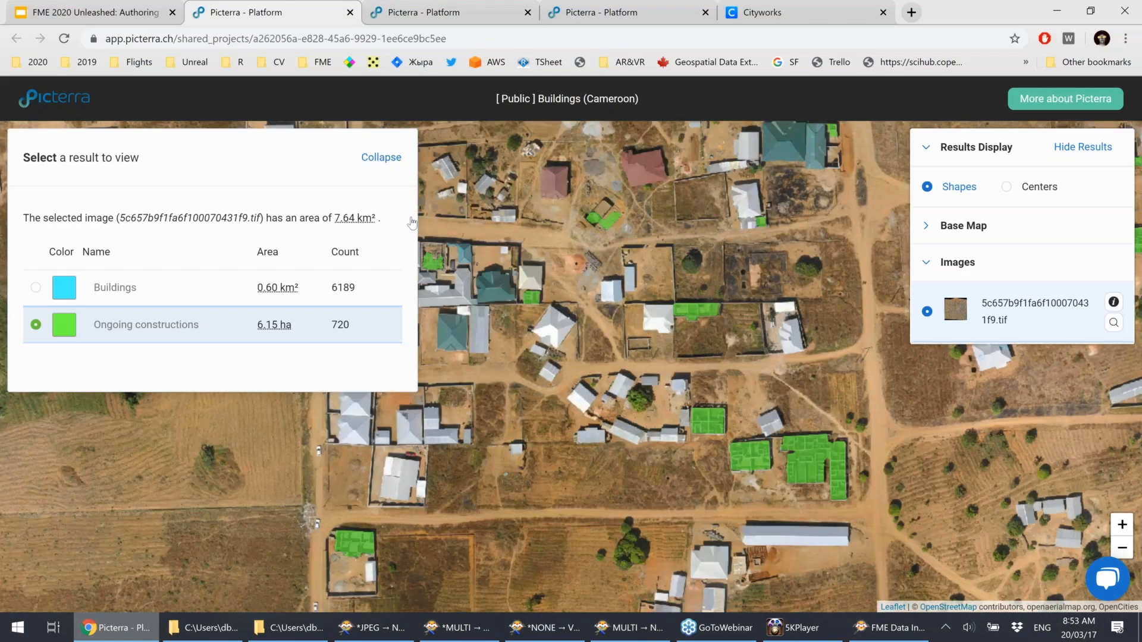
pyautogui.scroll(1, 669, 389)
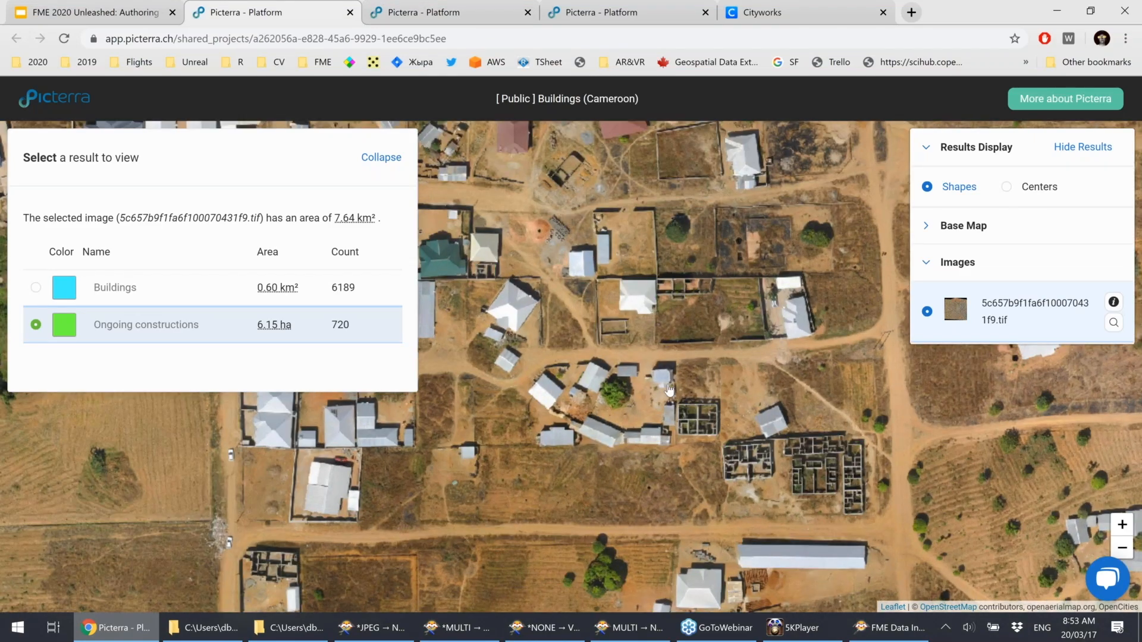
pyautogui.scroll(1, 669, 390)
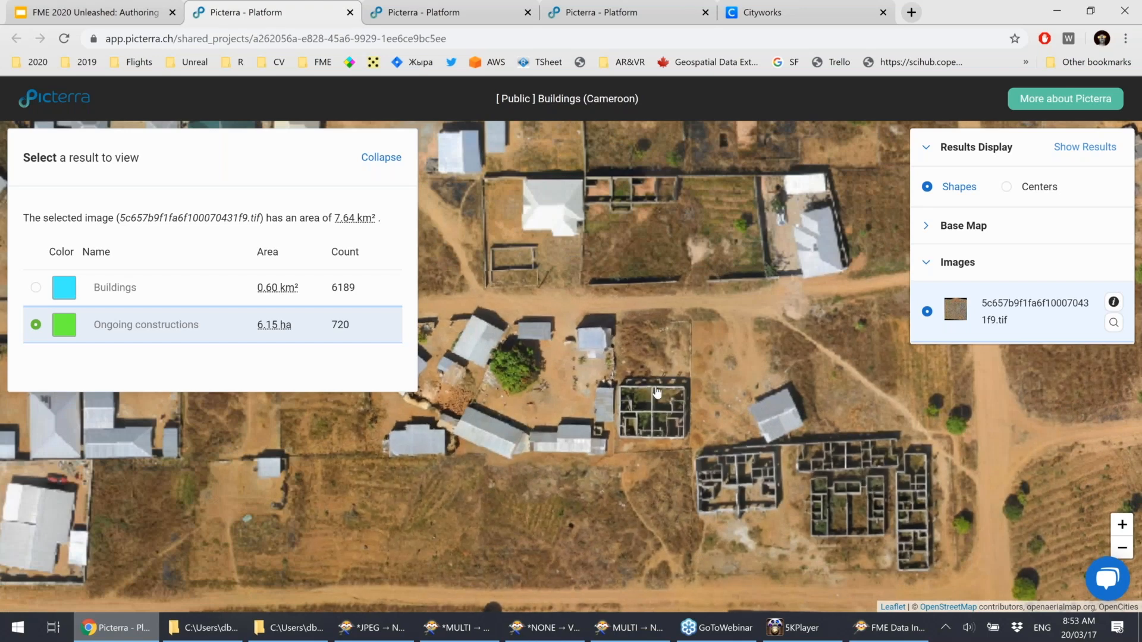
pyautogui.click(1066, 154)
pyautogui.click(1066, 154)
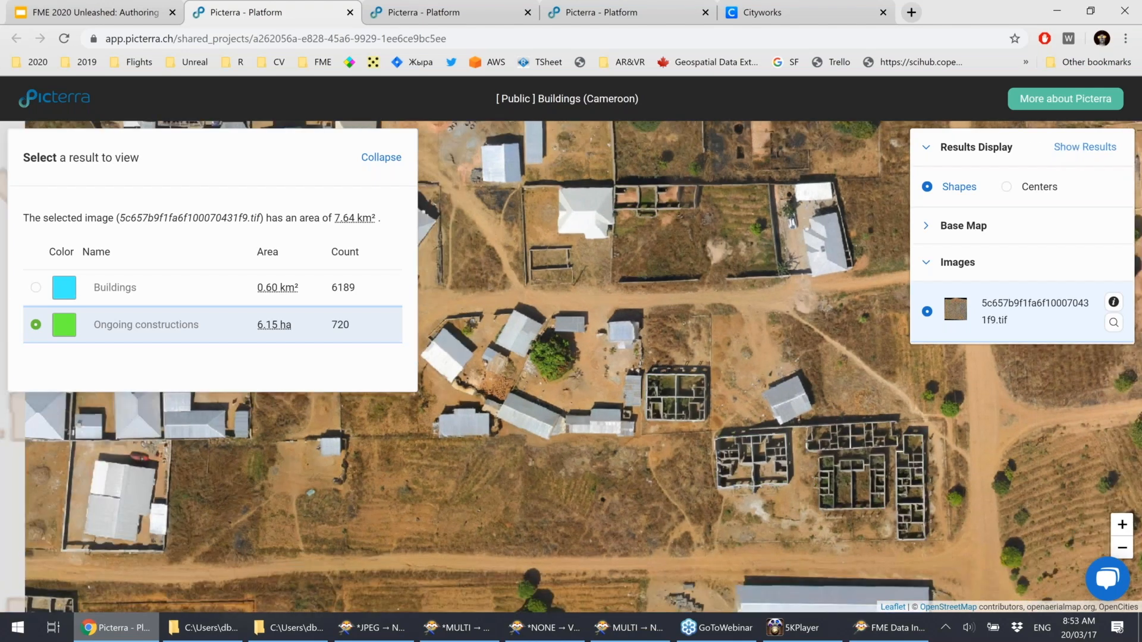
# Select the Buildings result and zoom in to examine the detected building shapes.
pyautogui.click(35, 288)
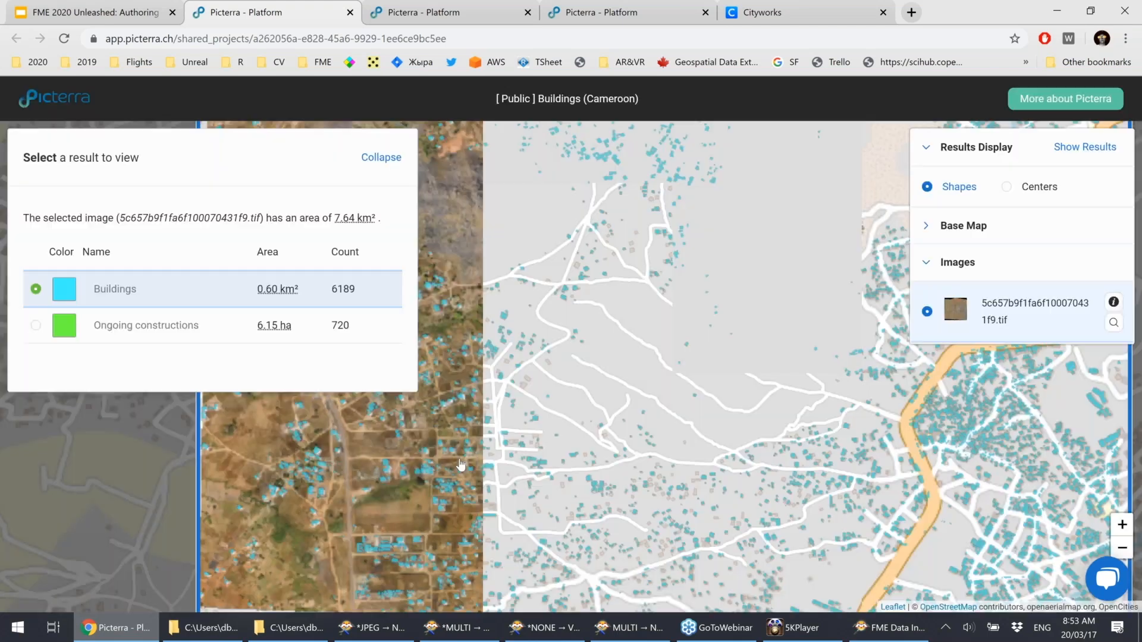
pyautogui.scroll(2, 460, 465)
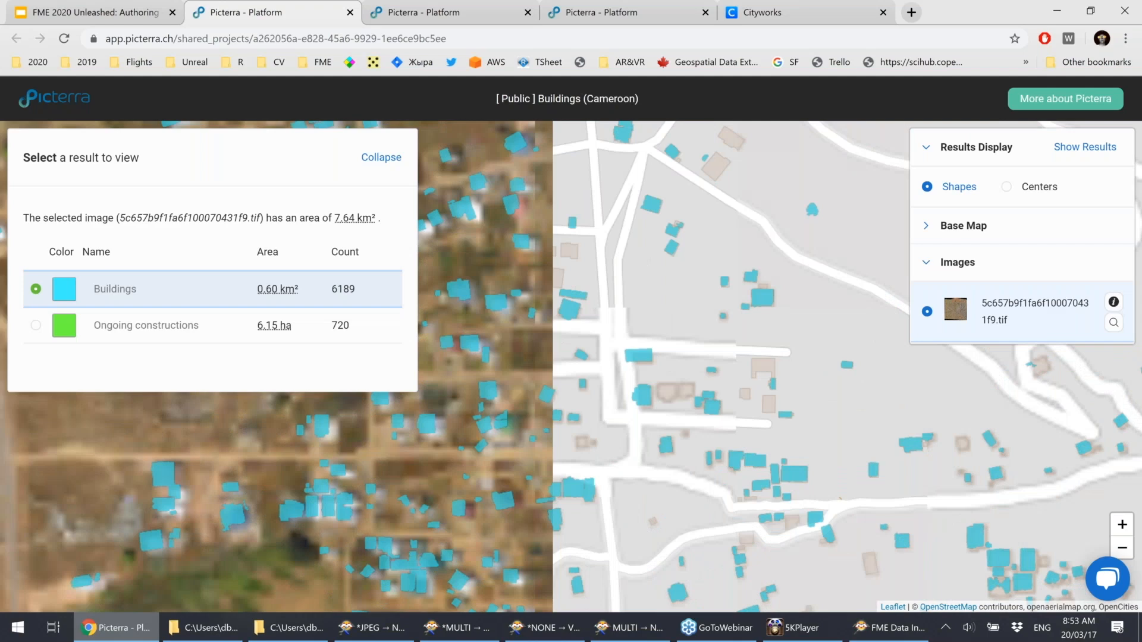
pyautogui.moveTo(460, 465); pyautogui.dragTo(623, 340)
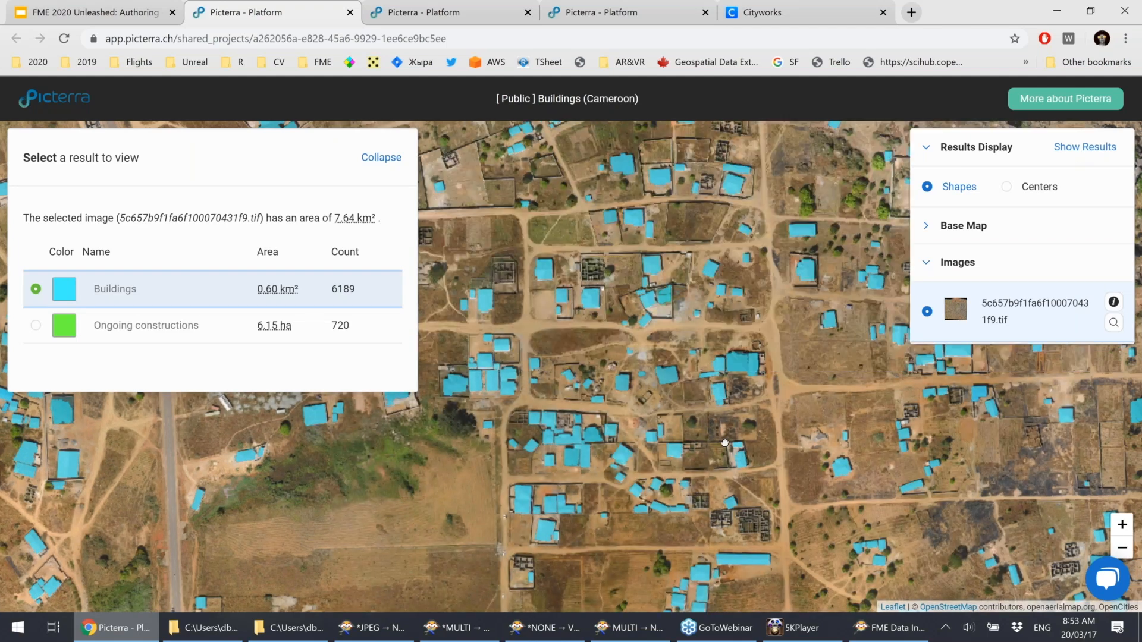
pyautogui.scroll(1, 725, 443)
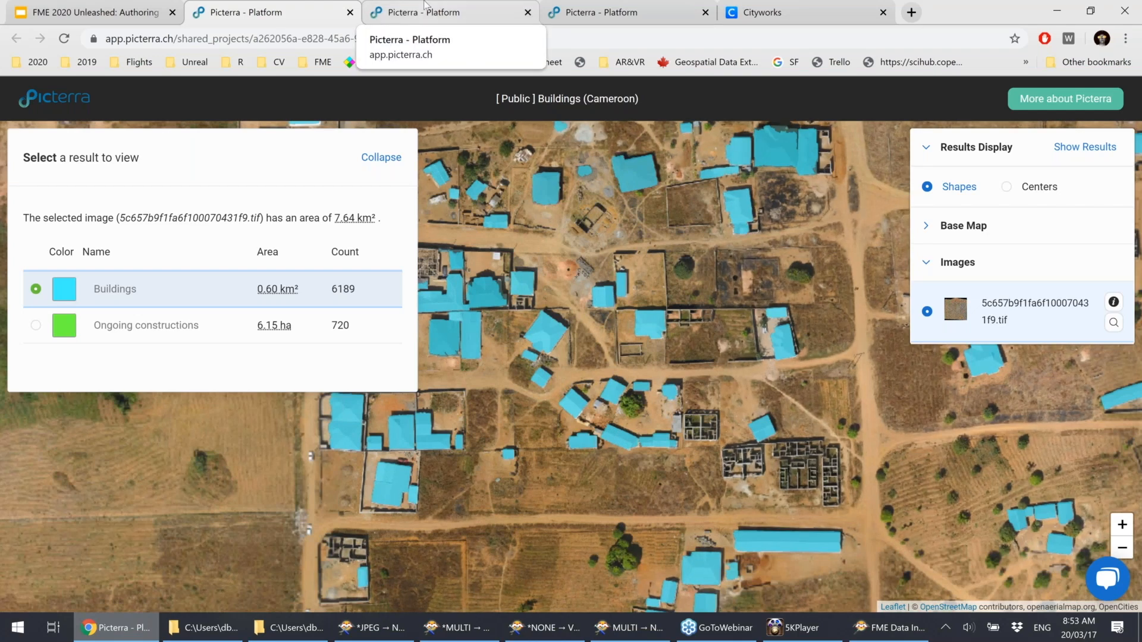
# Open the Seals project tab, zoom into the 2018-06-26 imagery, and hide the result shapes.
pyautogui.click(425, 5)
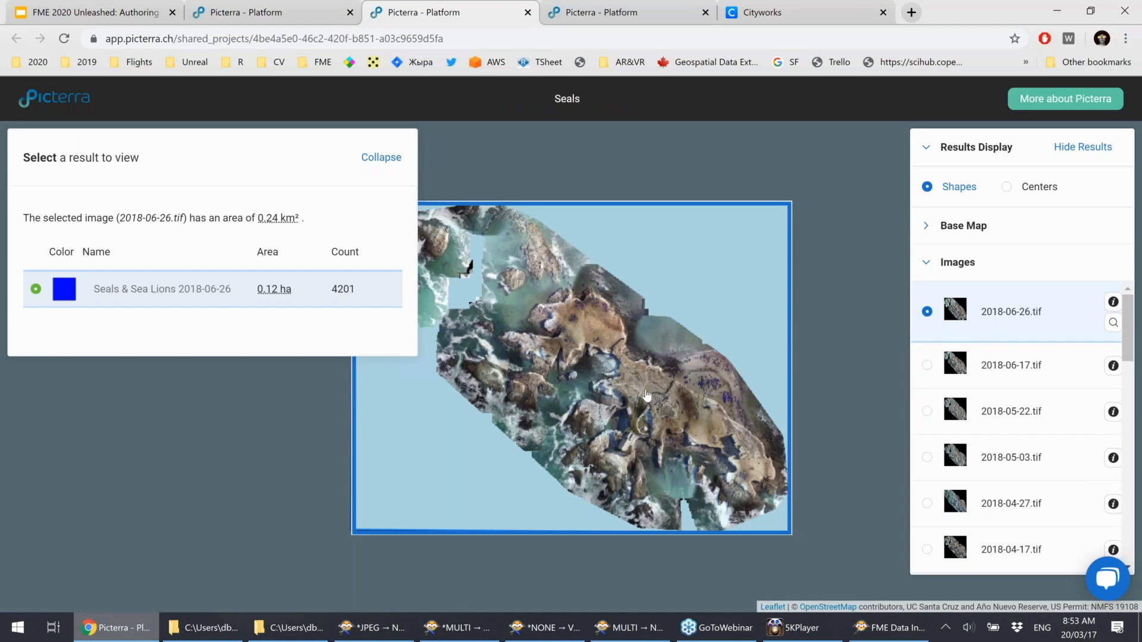
pyautogui.scroll(1, 644, 401)
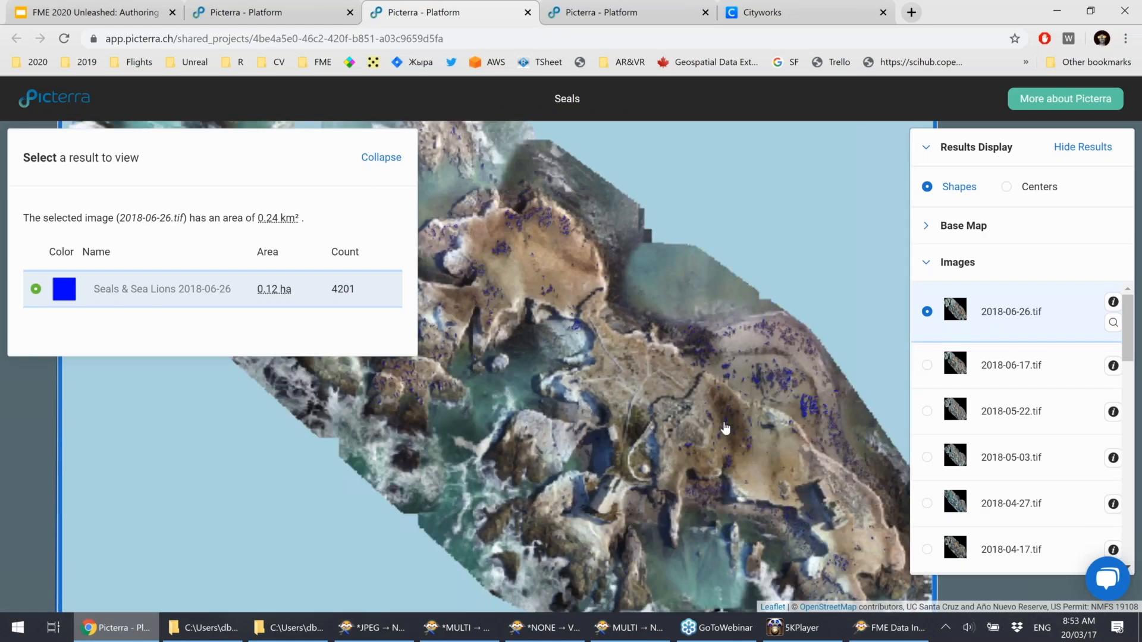
pyautogui.scroll(1, 725, 429)
pyautogui.scroll(1, 779, 358)
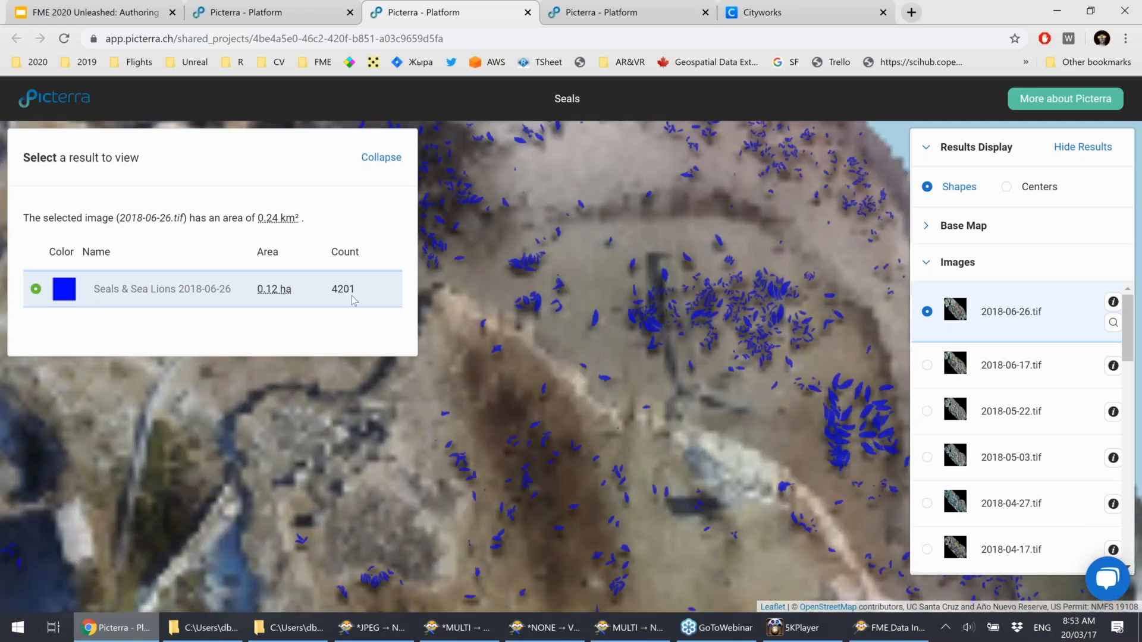
pyautogui.click(1093, 153)
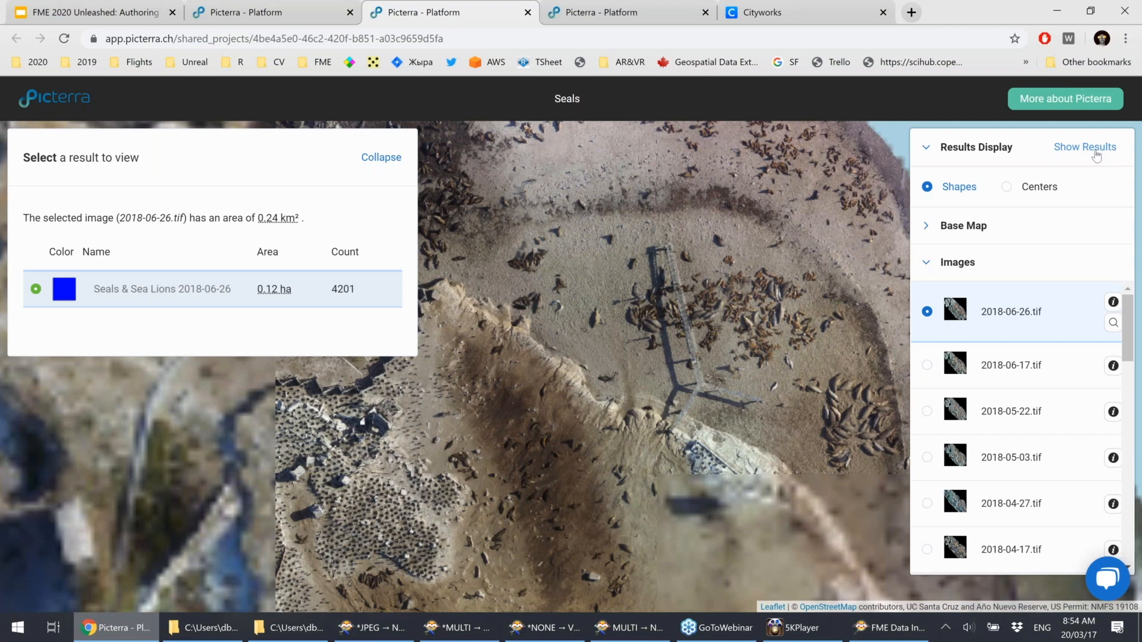
# Open the Johnsongrass project tab, select Results - Filtered 6sqm, and zoom in on the field.
pyautogui.click(576, 10)
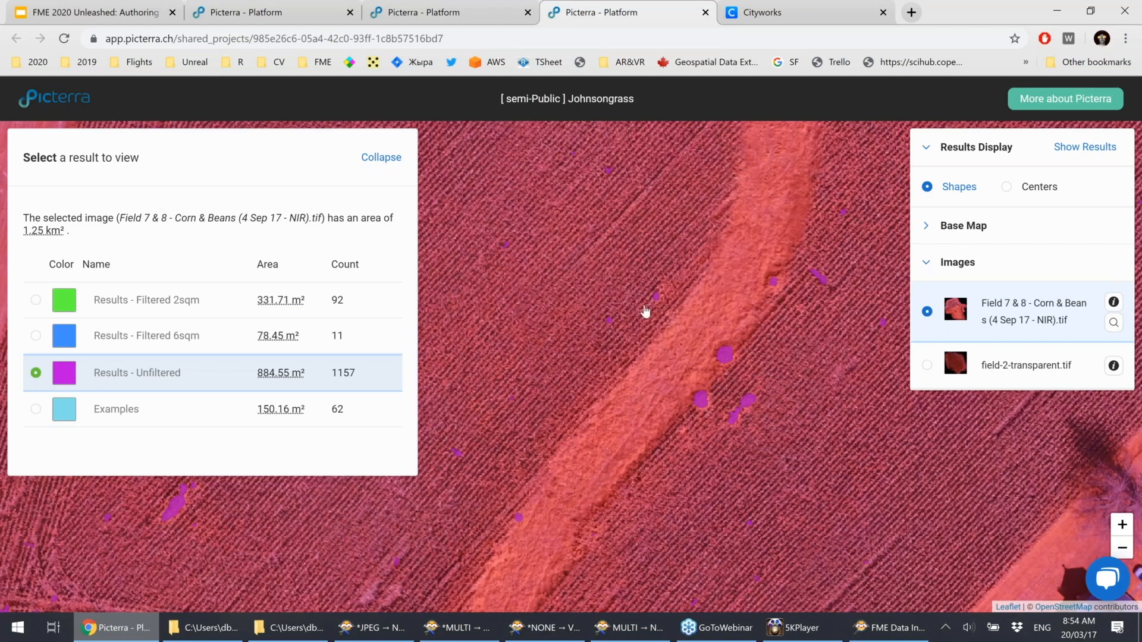
pyautogui.scroll(-3, 646, 311)
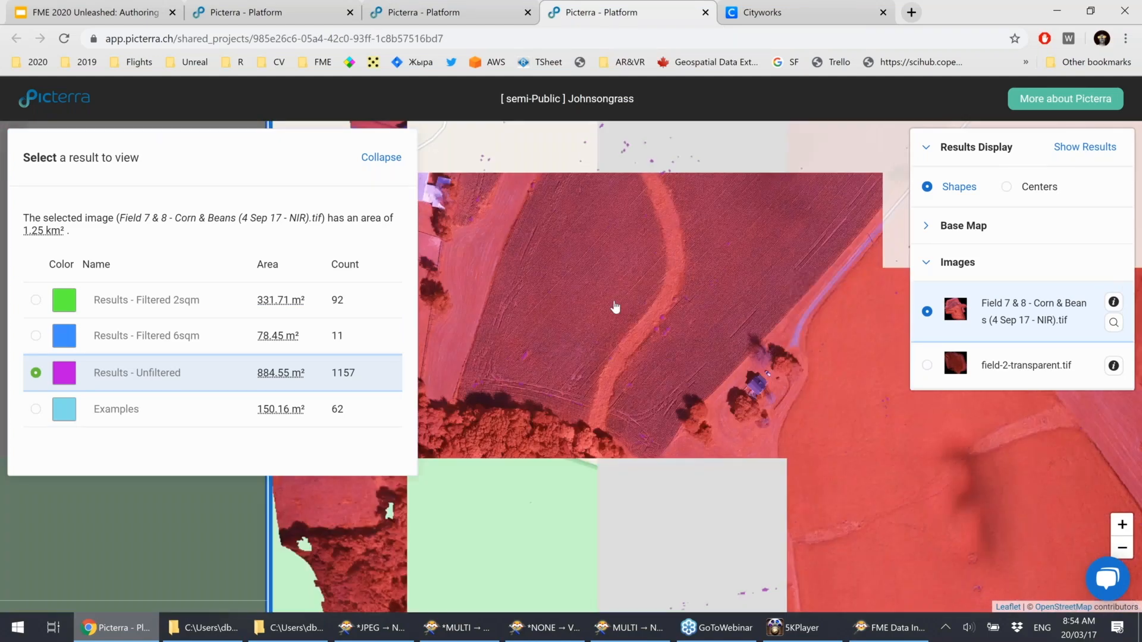
pyautogui.scroll(1, 616, 307)
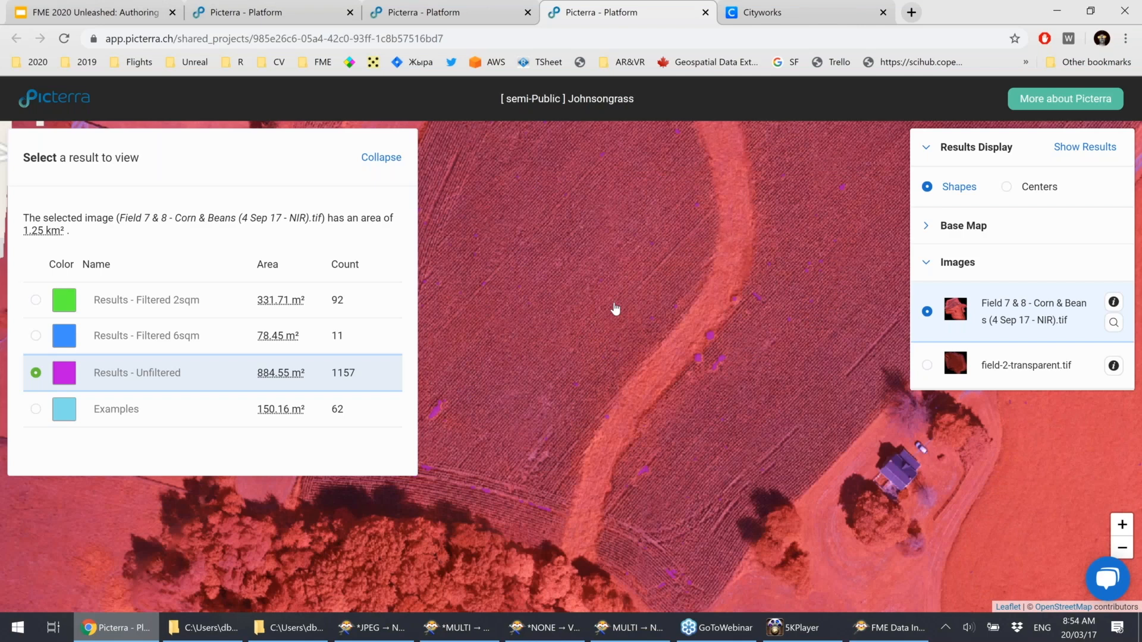
pyautogui.click(35, 335)
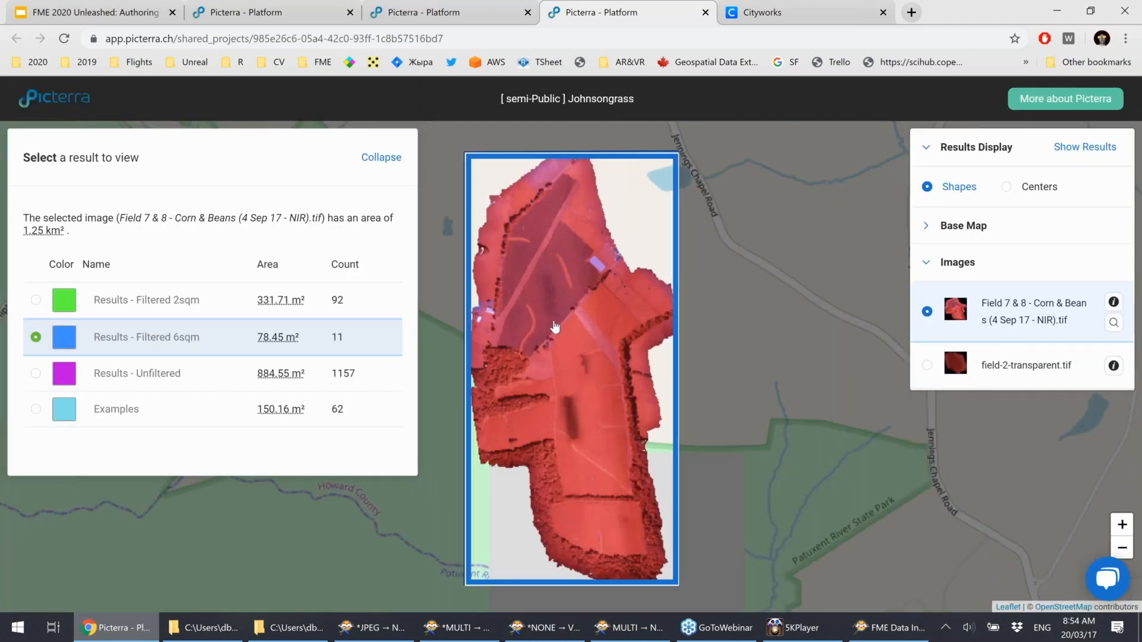
pyautogui.scroll(5, 554, 327)
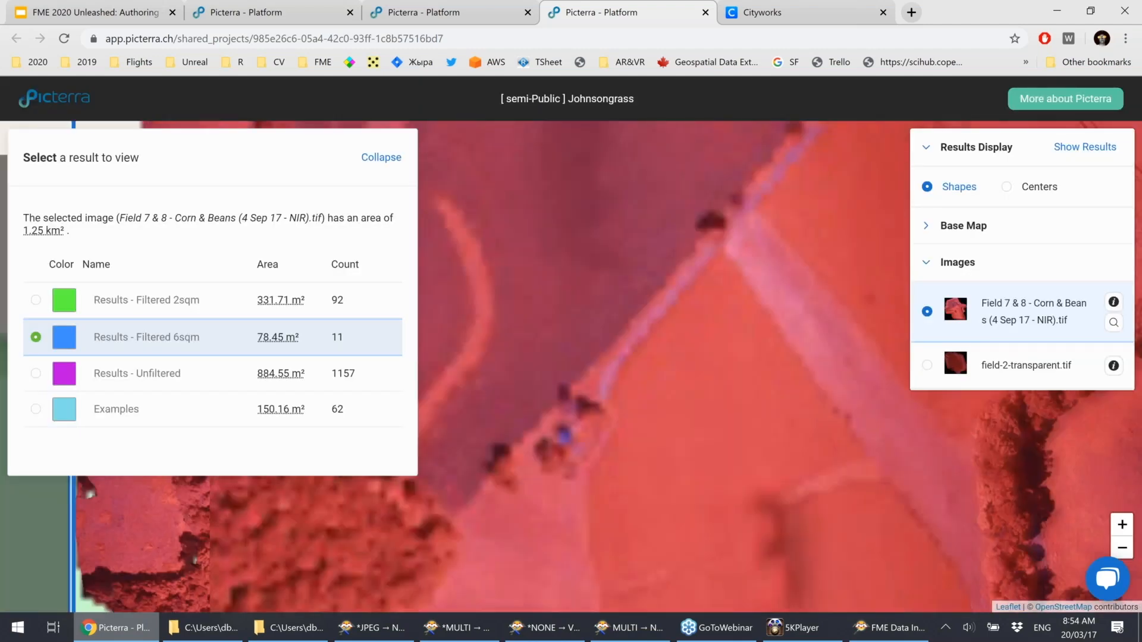
pyautogui.moveTo(642, 325); pyautogui.dragTo(672, 397)
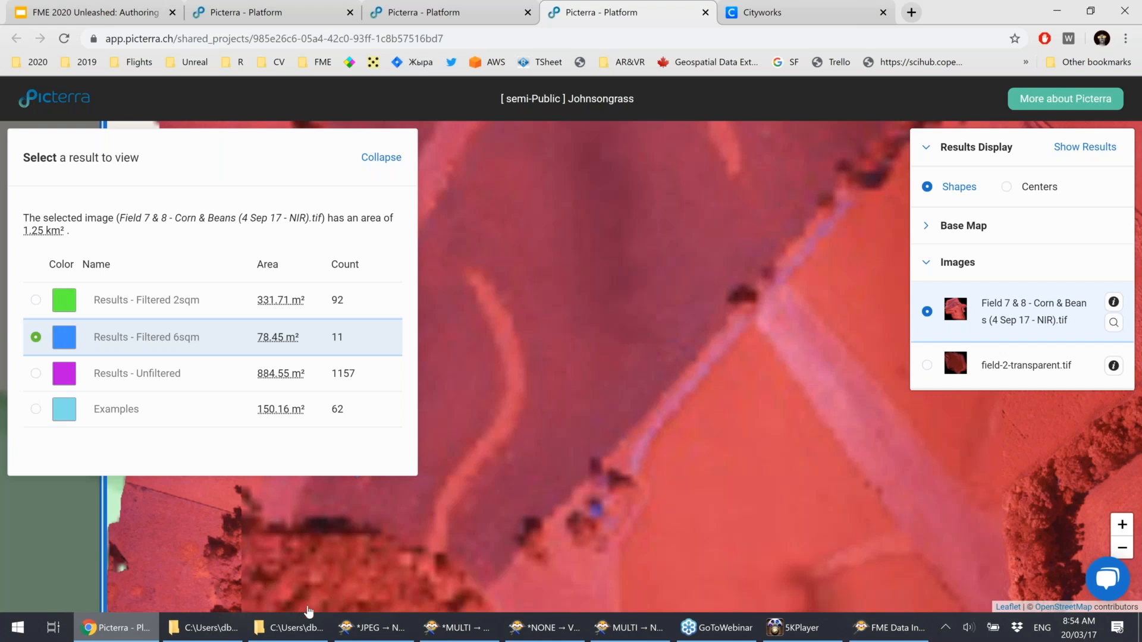
# Switch to the PrepareYVRsamplesForMovie workspace window.
pyautogui.moveTo(580, 627)
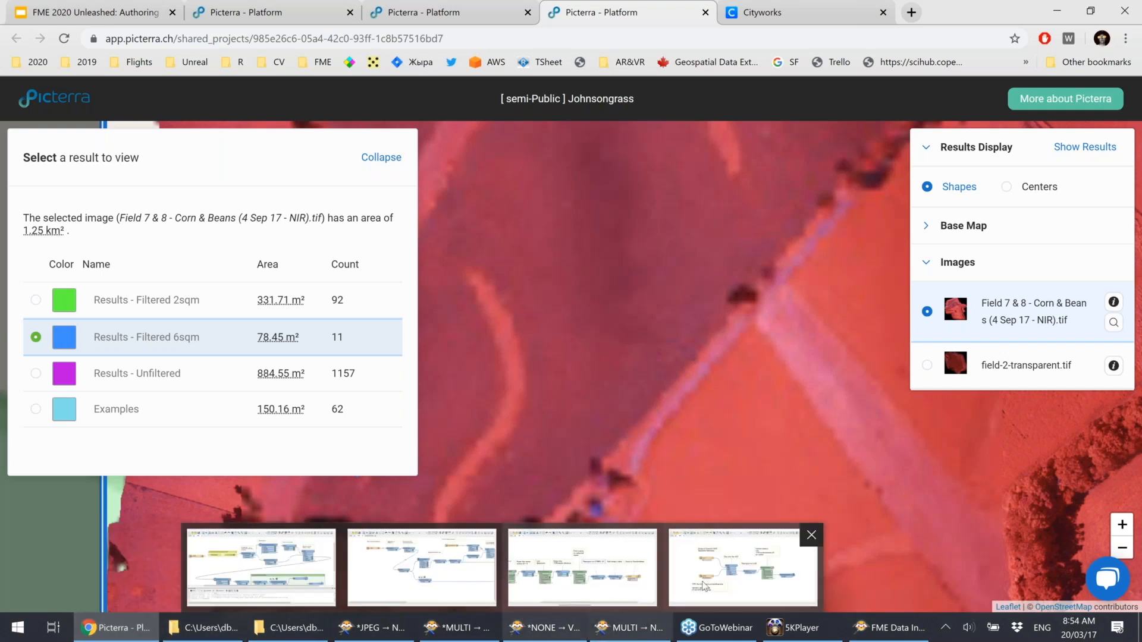
pyautogui.moveTo(731, 580)
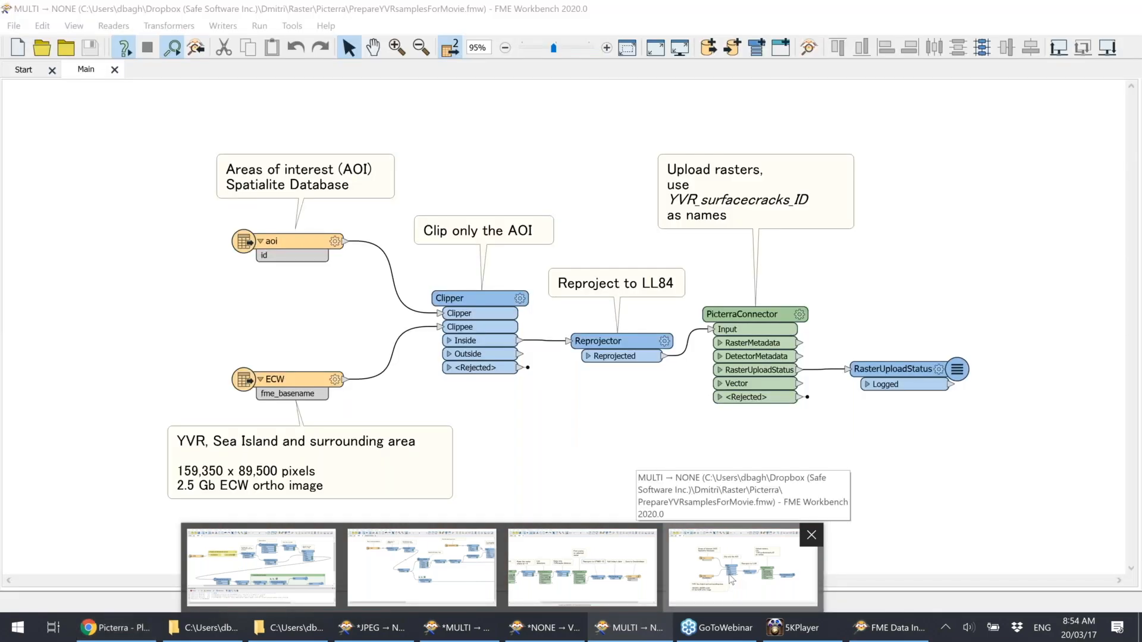
pyautogui.click(722, 555)
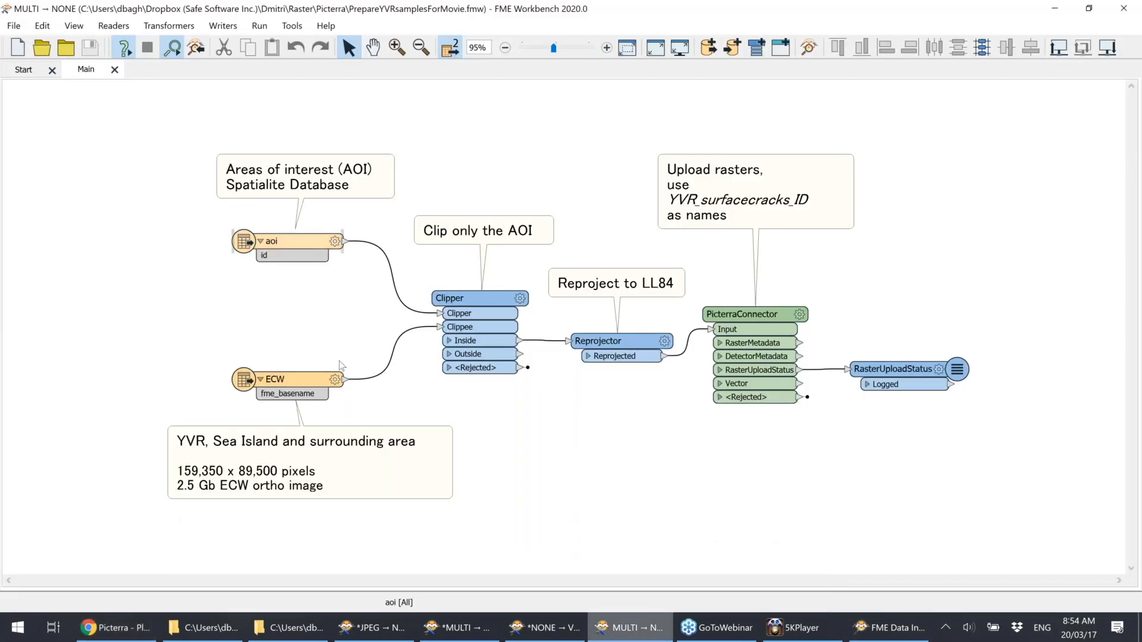